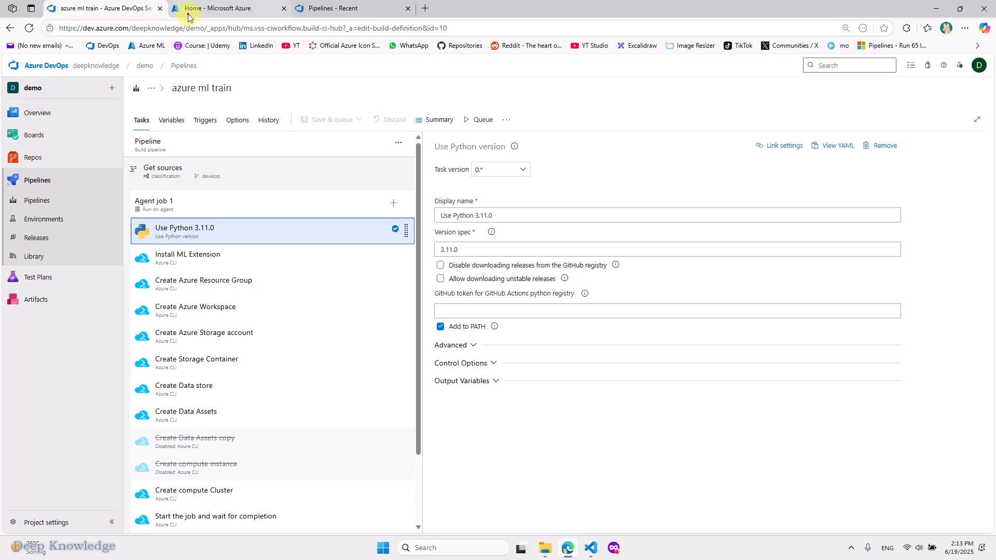
click(189, 15)
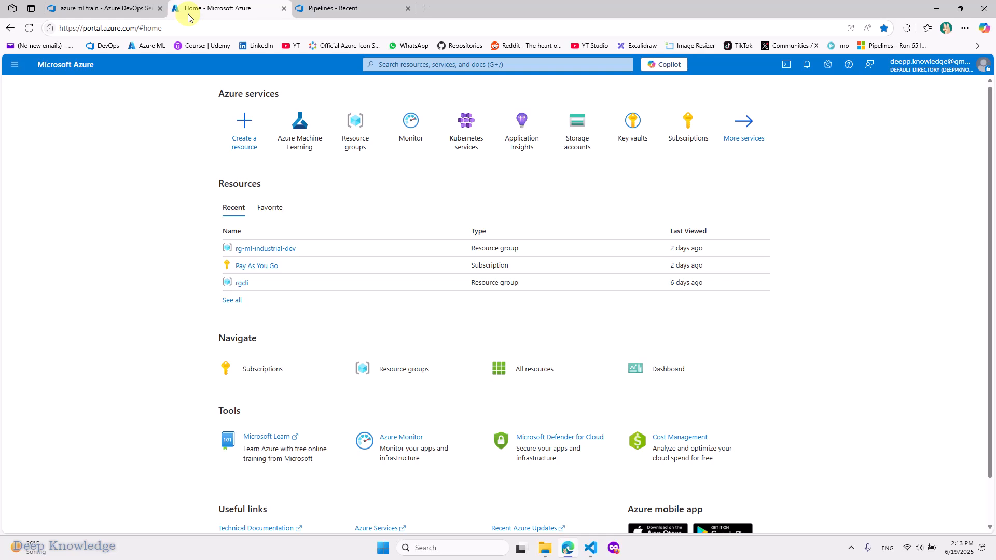
click(119, 8)
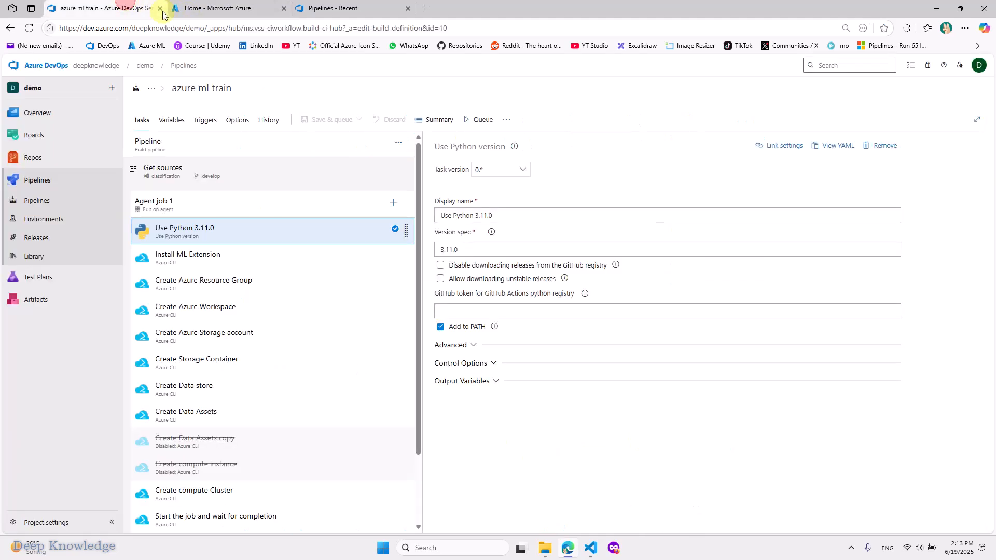
click(199, 7)
click(115, 6)
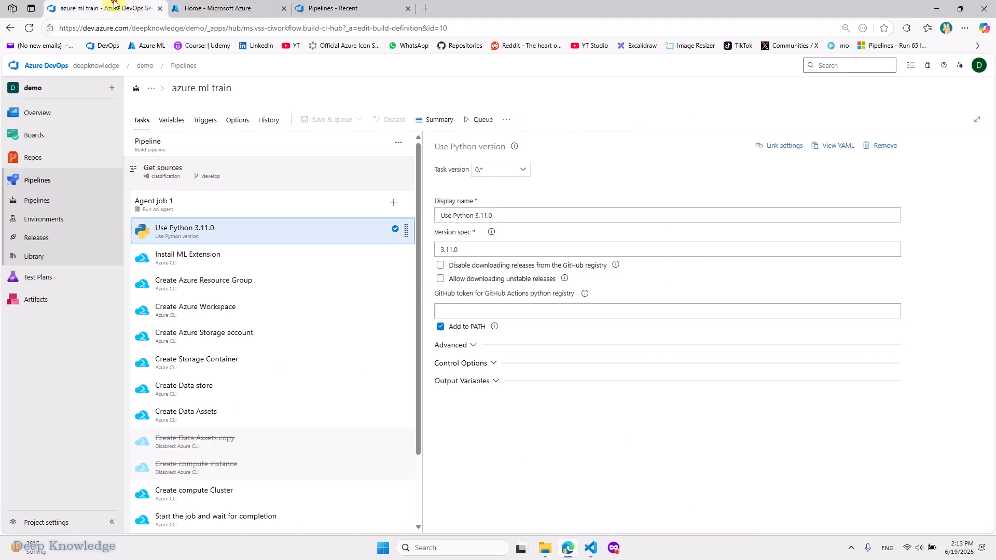
click(202, 7)
click(115, 5)
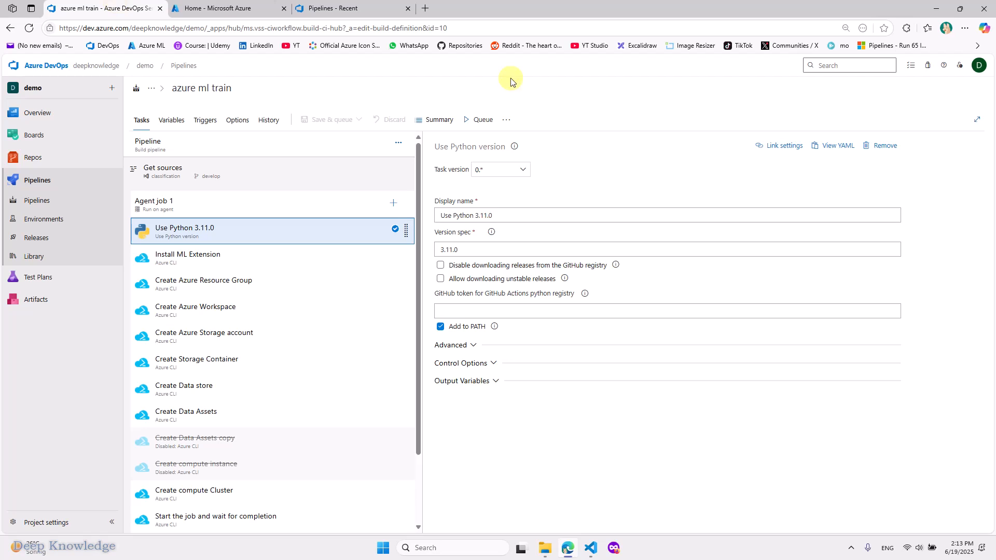
click(331, 8)
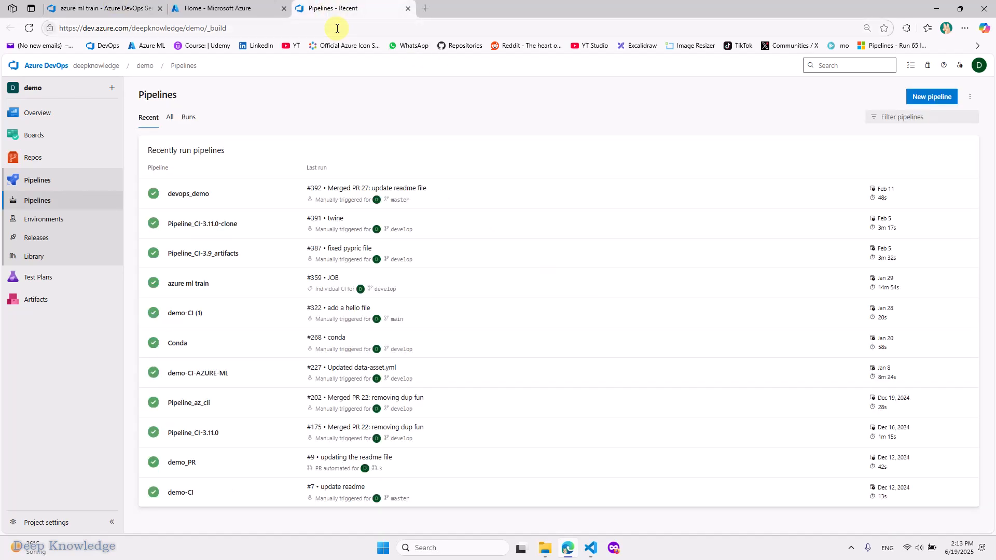
click(124, 8)
- Open the service connections in the demo project's settings
click(327, 12)
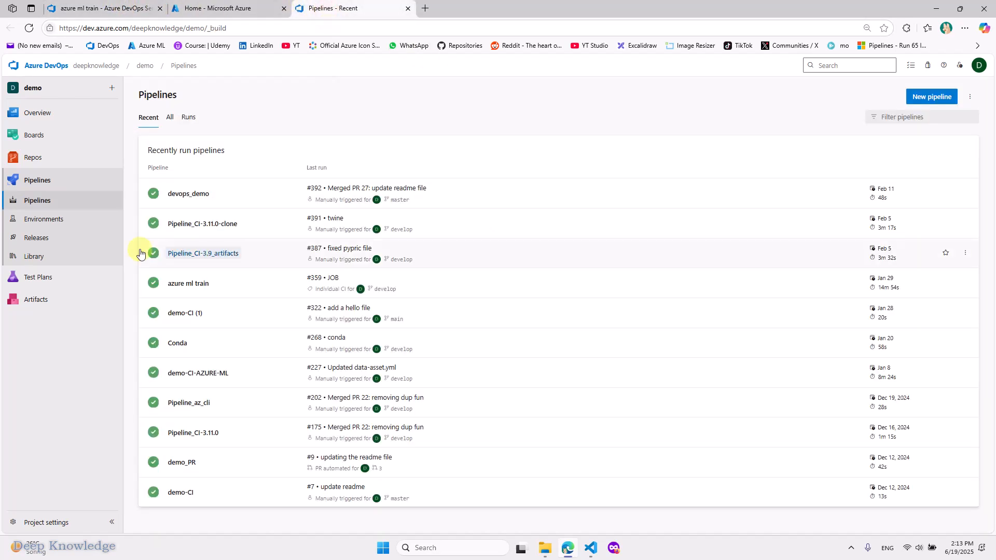
click(44, 527)
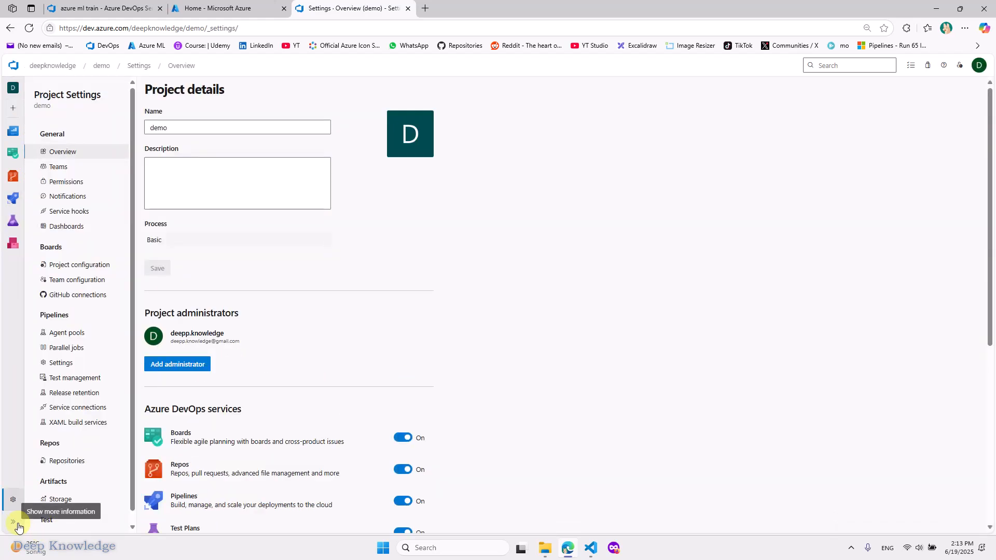
click(73, 407)
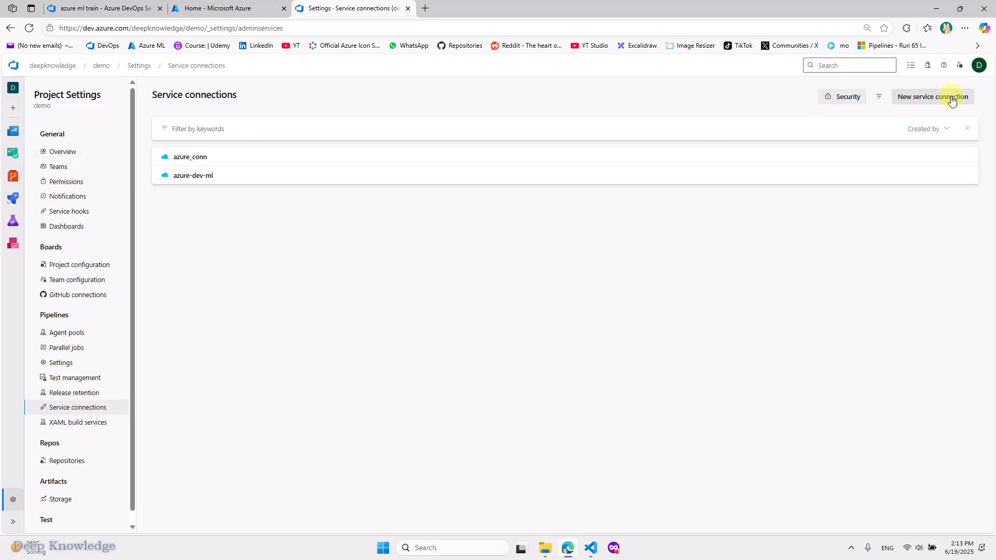
- Start a new Azure Resource Manager service connection with automatic app registration and workload identity federation
click(918, 99)
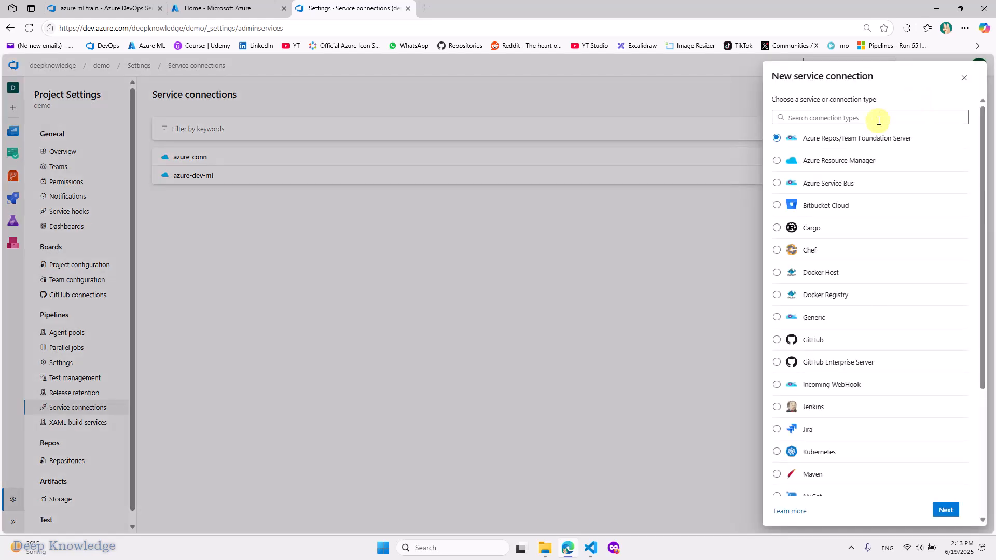
click(822, 165)
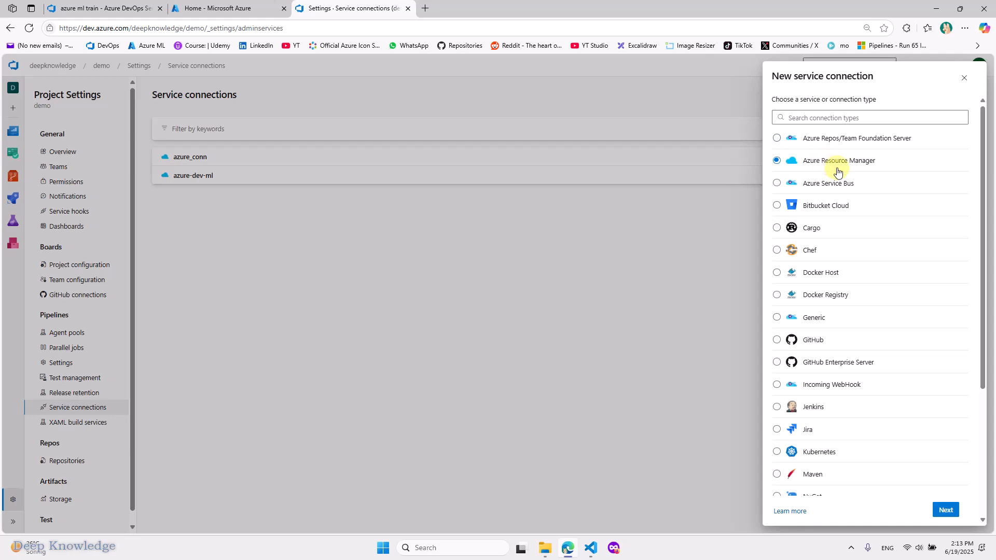
click(953, 511)
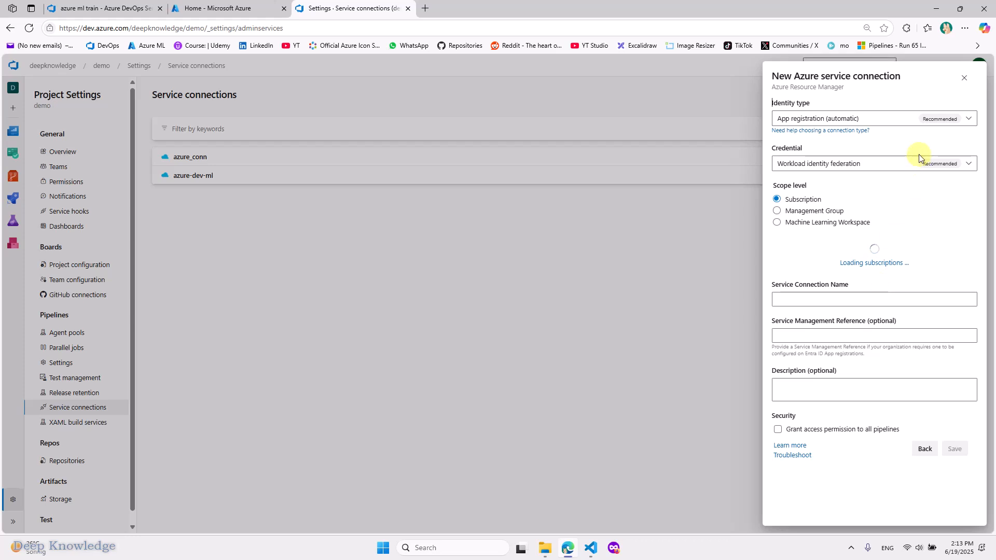
click(900, 163)
click(900, 162)
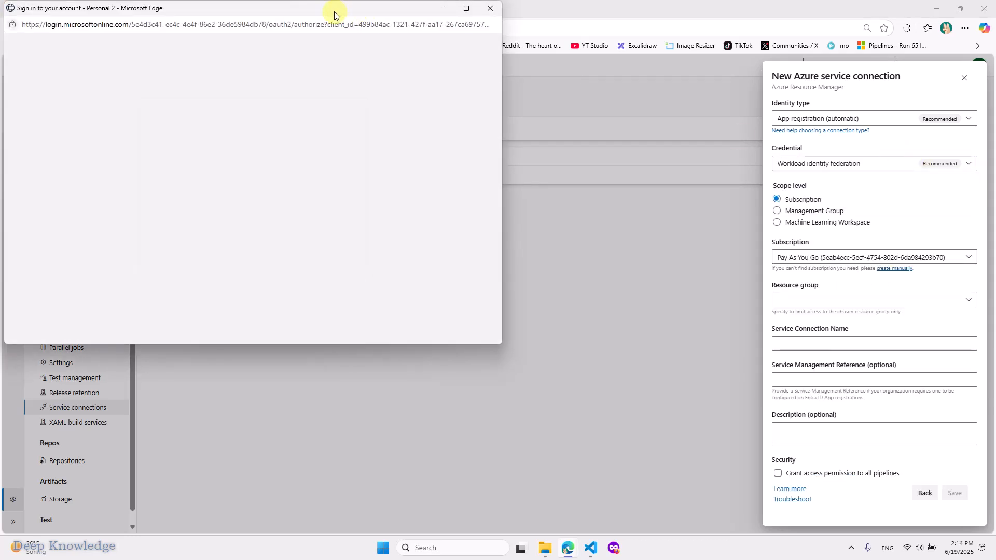
- Sign in to the Microsoft account with its e-mail address and confirm the sign-in so the connection is authorized
drag(335, 7, 916, 421)
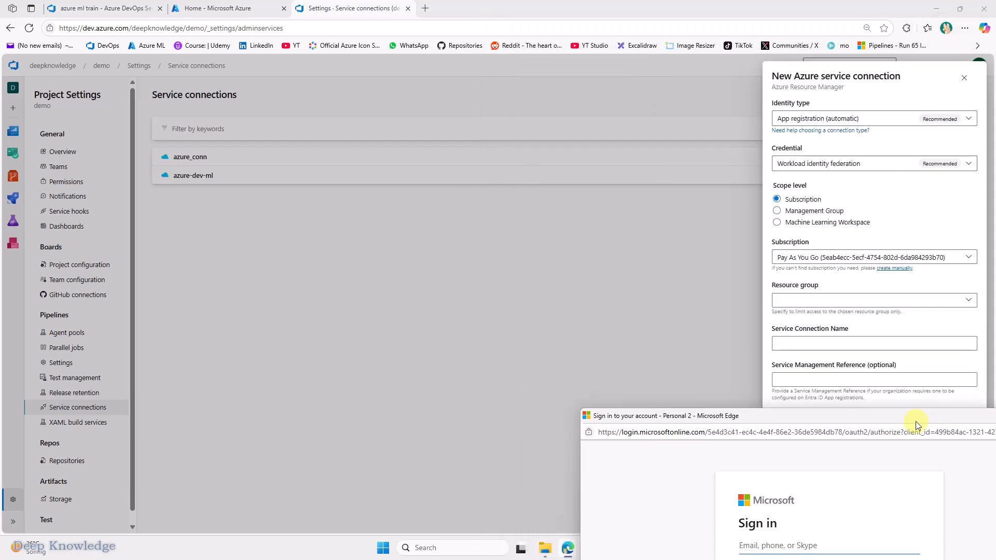
text(de)
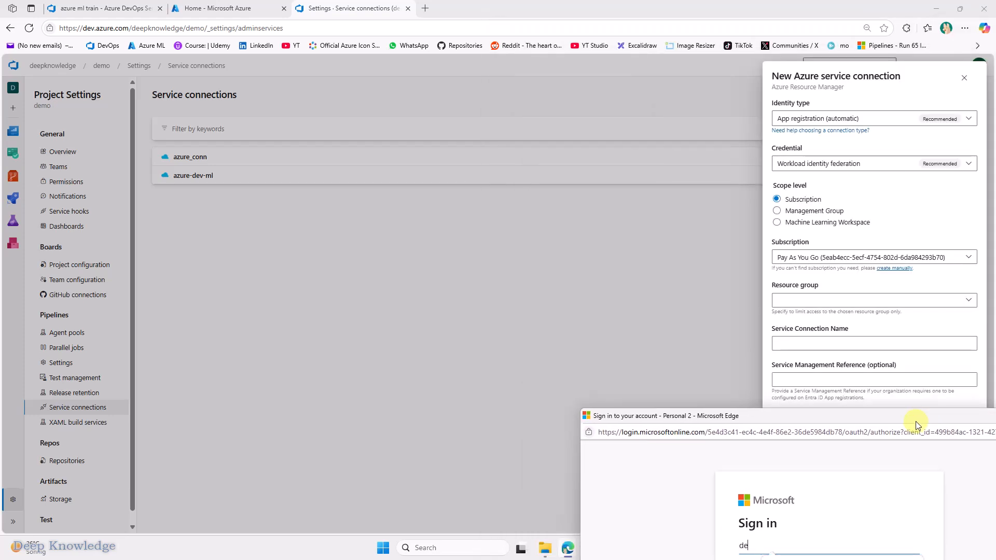
text(ep)
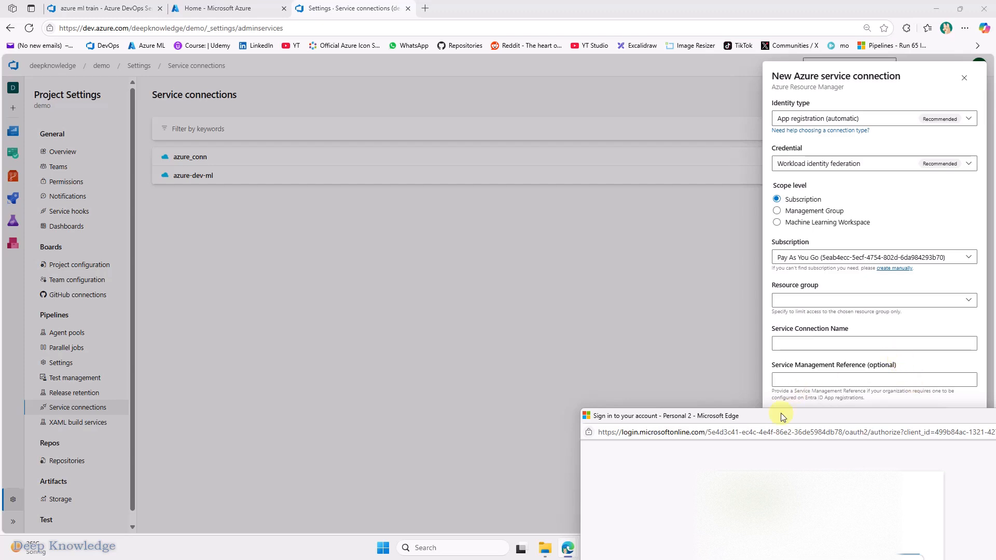
drag(737, 416, 686, 274)
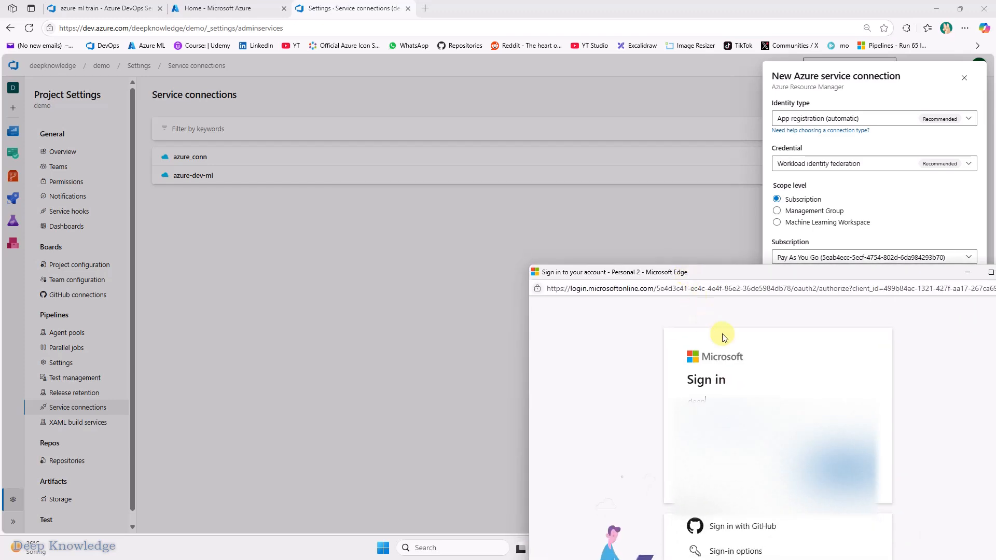
text(k)
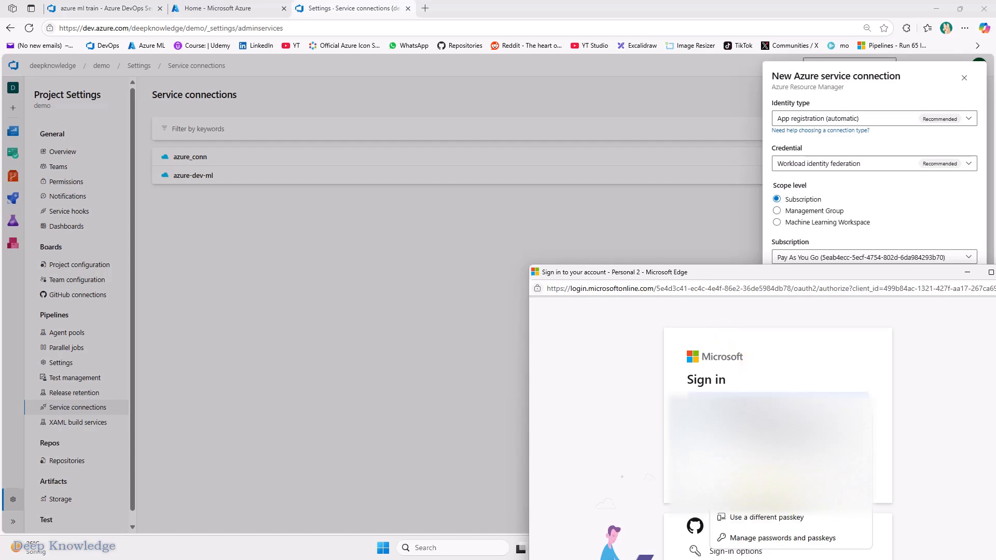
click(752, 476)
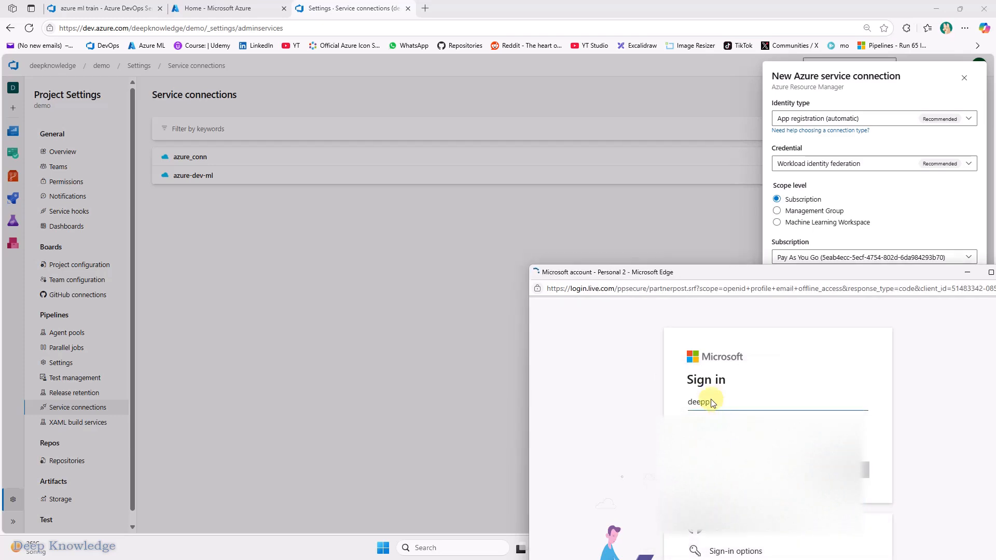
drag(687, 272, 407, 178)
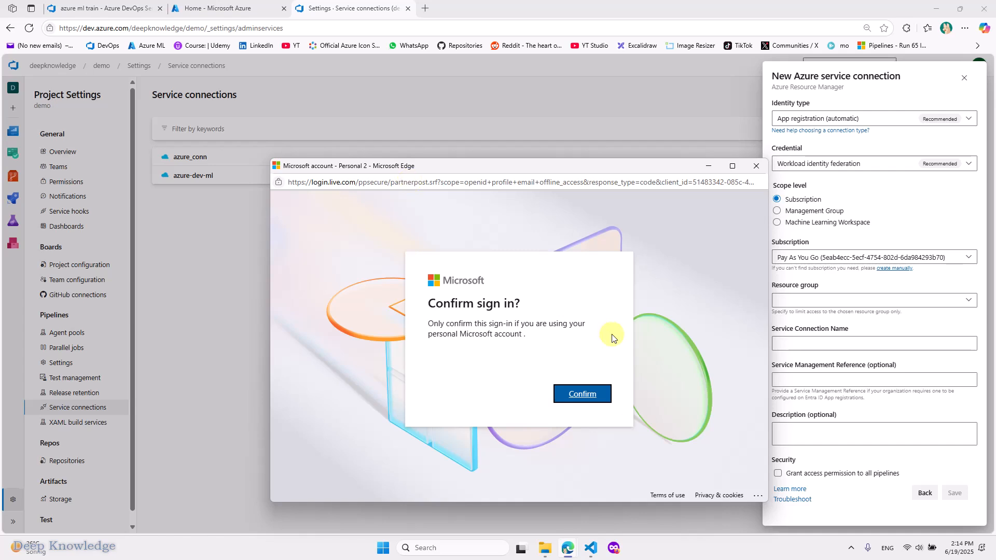
click(575, 393)
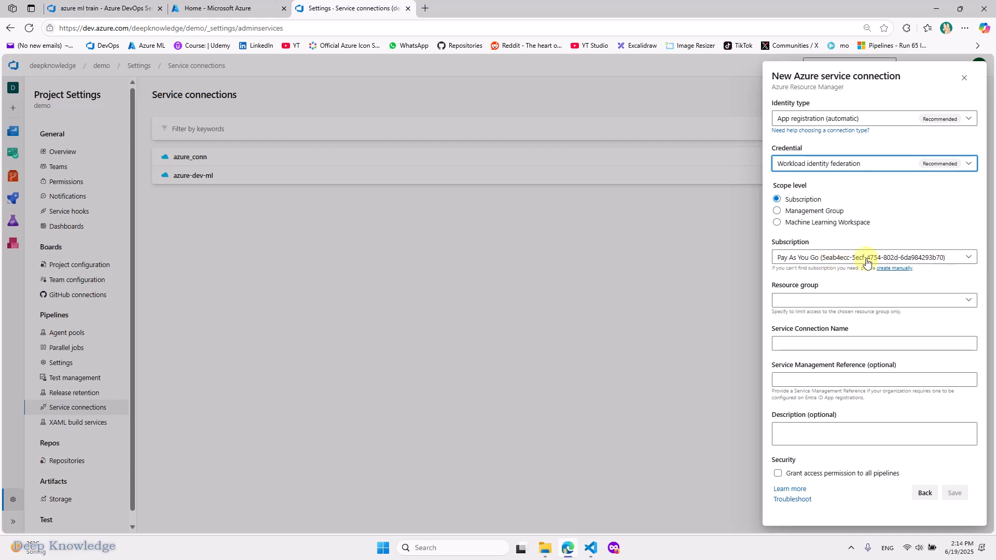
- Check the Pay As You Go subscription's ID in the Azure portal and return to the new service connection form
click(238, 9)
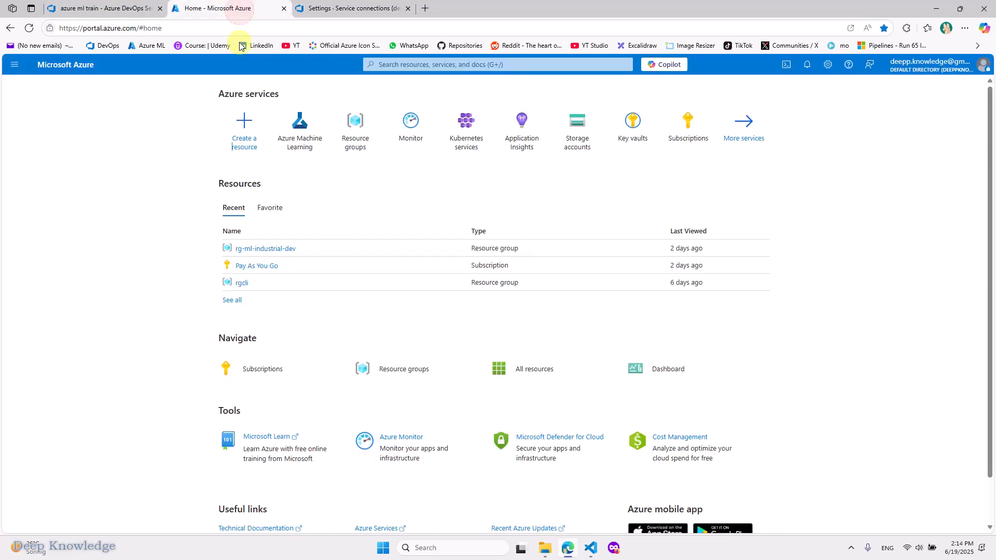
click(260, 266)
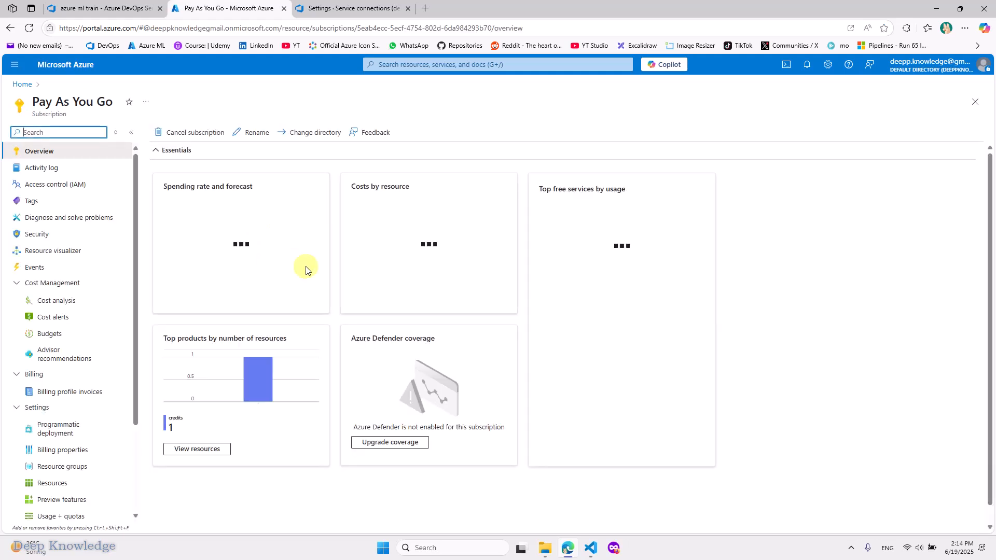
double_click(295, 167)
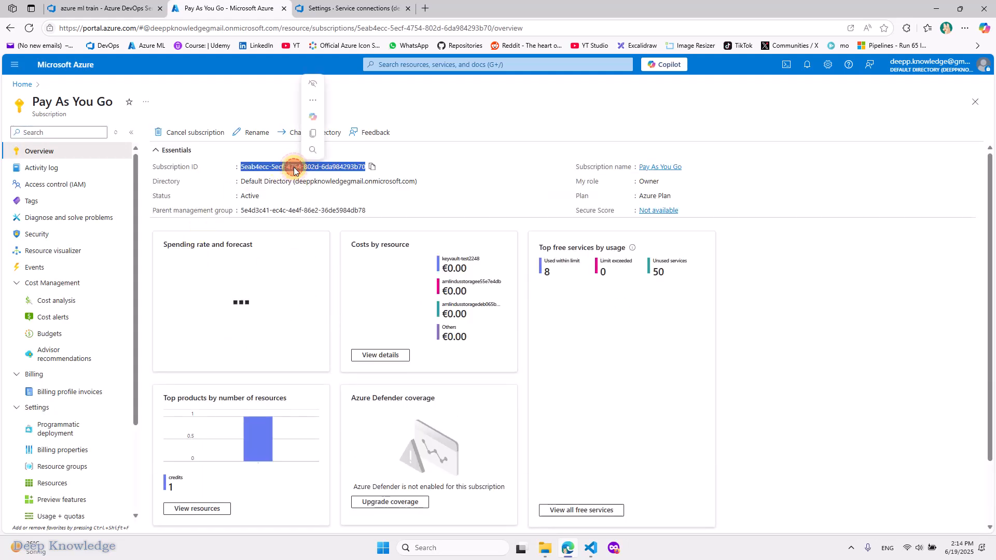
click(134, 10)
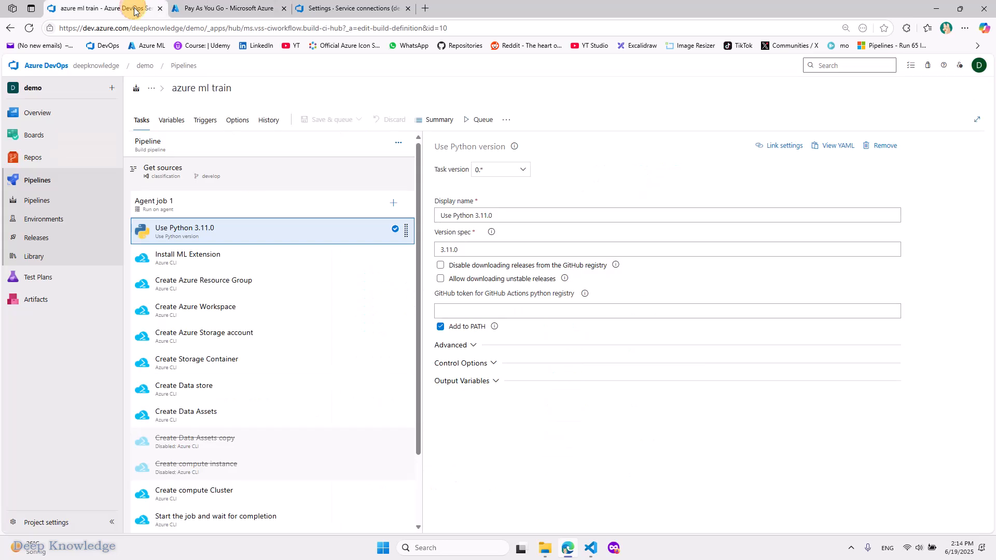
click(340, 14)
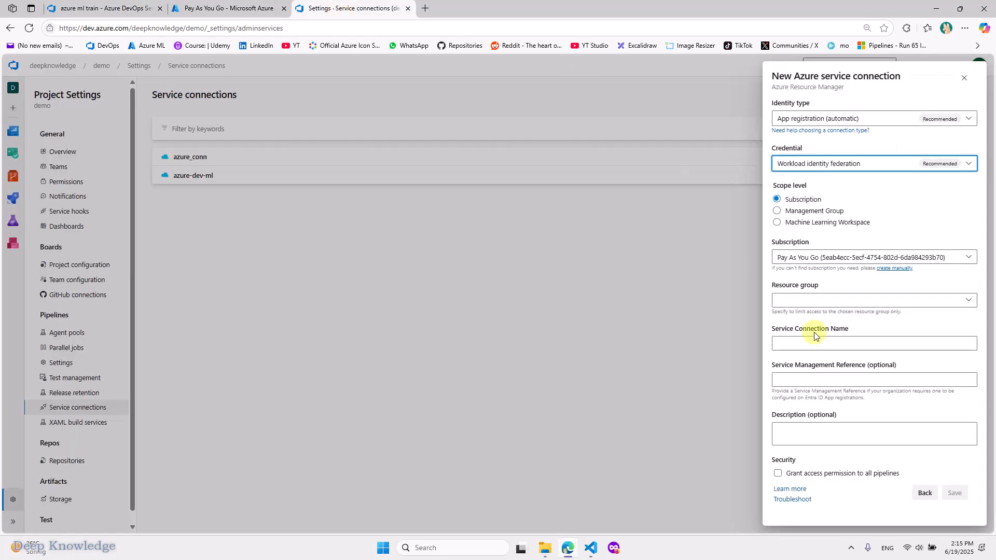
- Set the connection's resource group to rg-ml-industrial-dev and its service connection name to mlops_anomaly
click(818, 300)
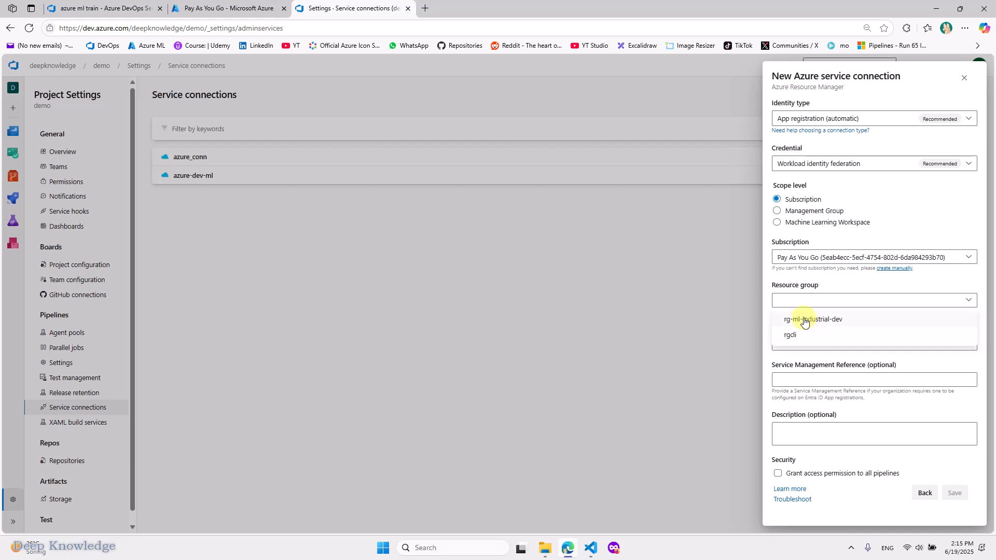
click(805, 320)
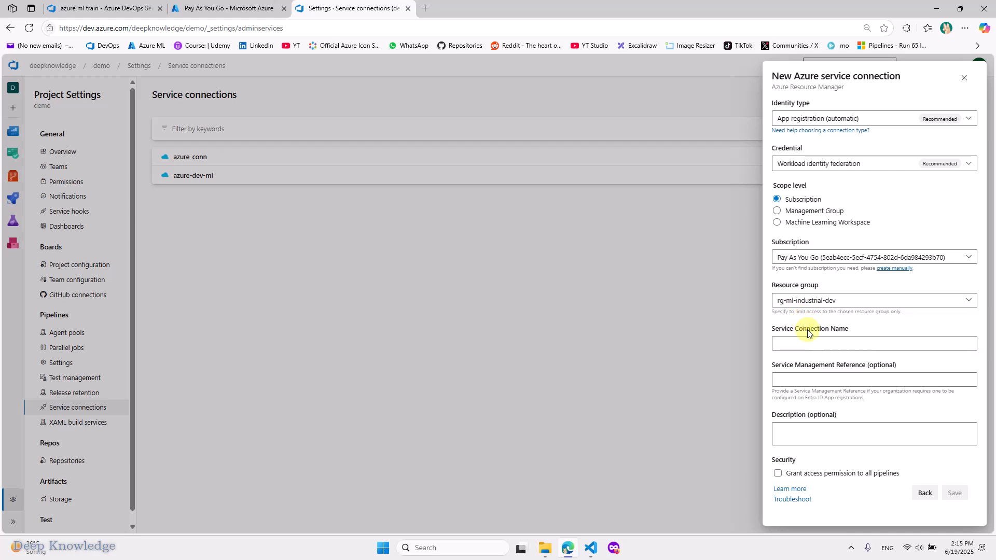
click(814, 343)
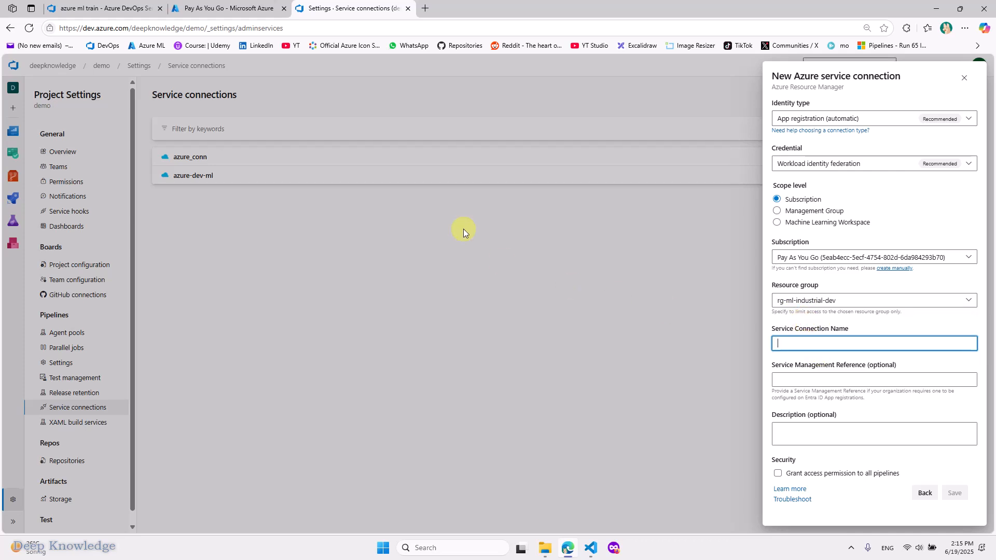
text(mlops)
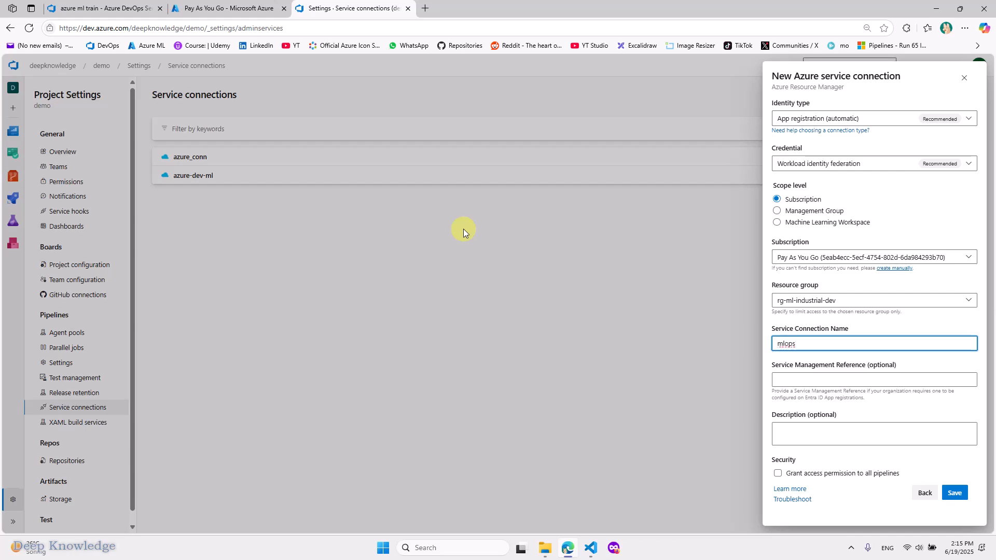
text(_anom)
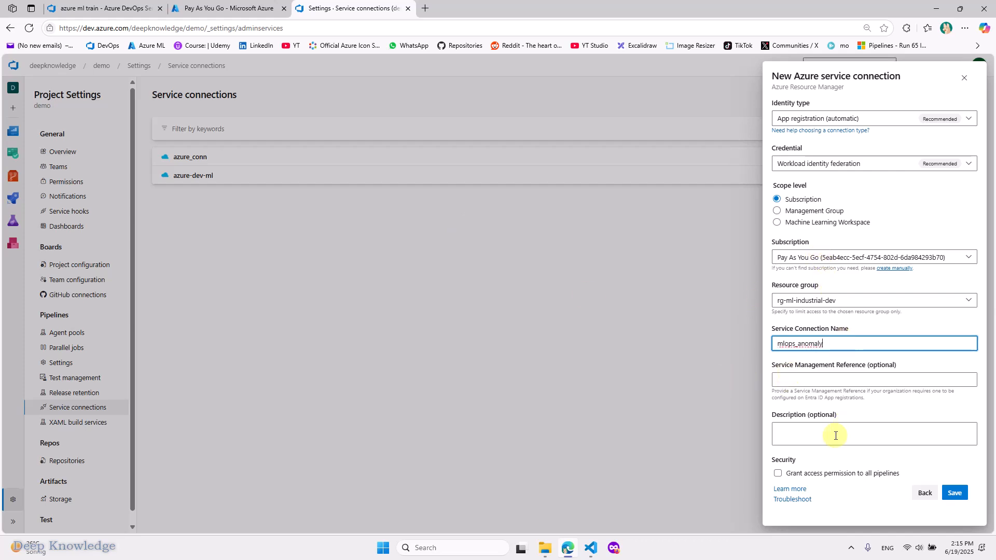
double_click(789, 346)
- Grant access permission to all pipelines and save the new service connection
click(807, 380)
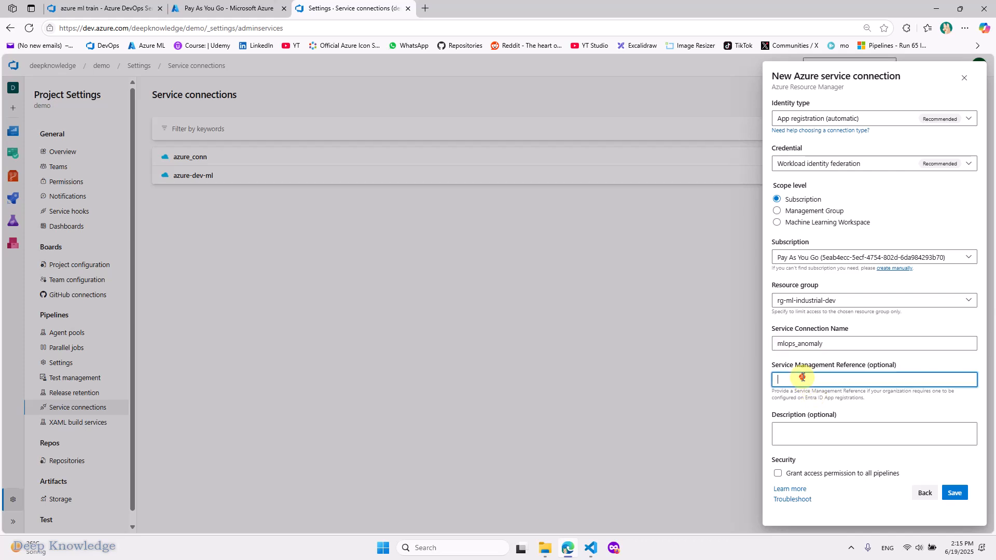
click(777, 475)
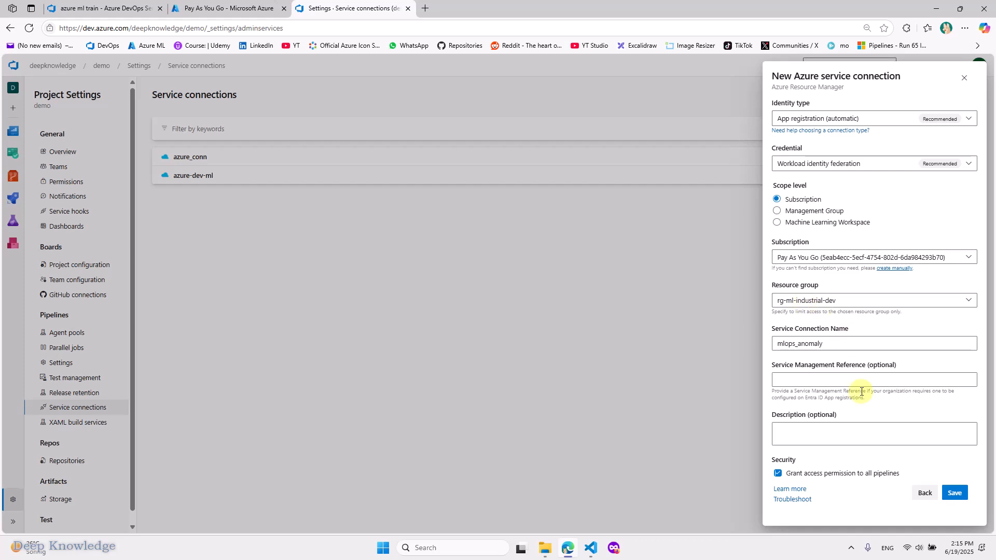
click(955, 493)
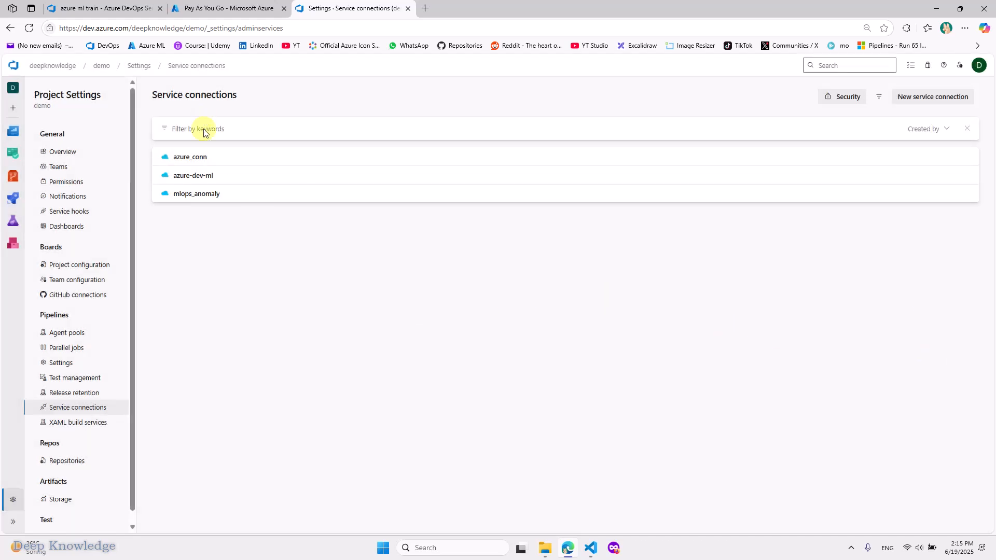
- View the details of the mlops_anomaly service connection and return to the azure ml train pipeline
click(200, 196)
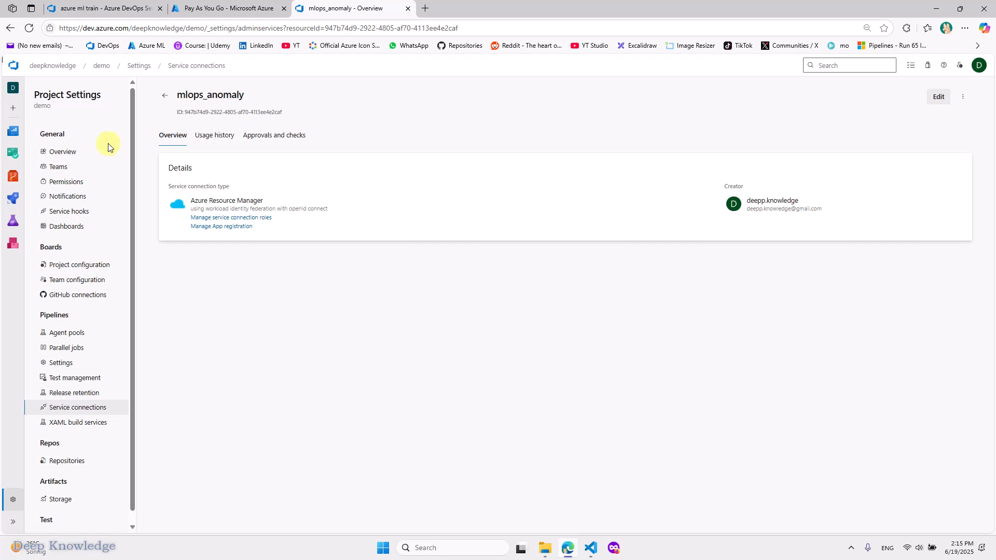
click(124, 10)
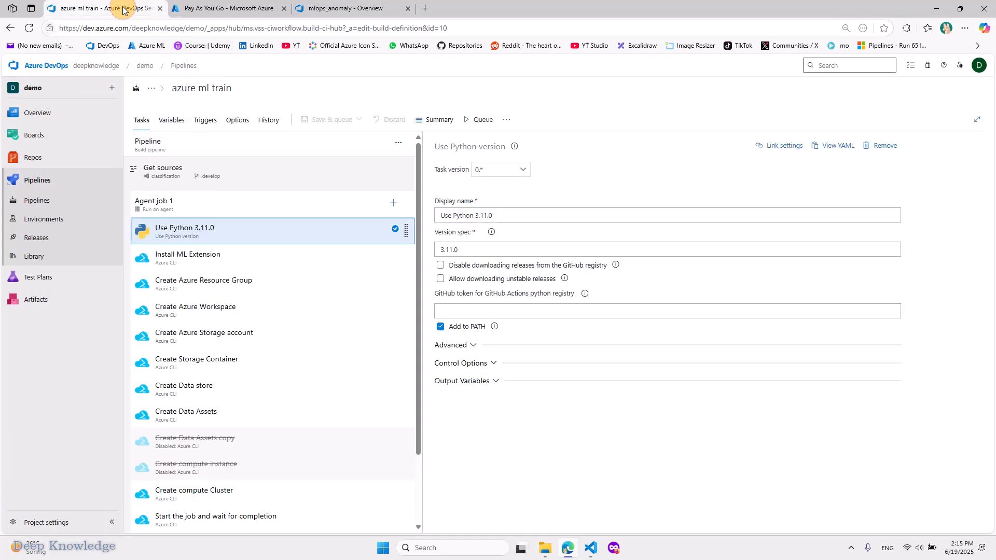
- Review the inline script of the Create Azure Resource Group task in the azure ml train pipeline
click(174, 261)
click(168, 284)
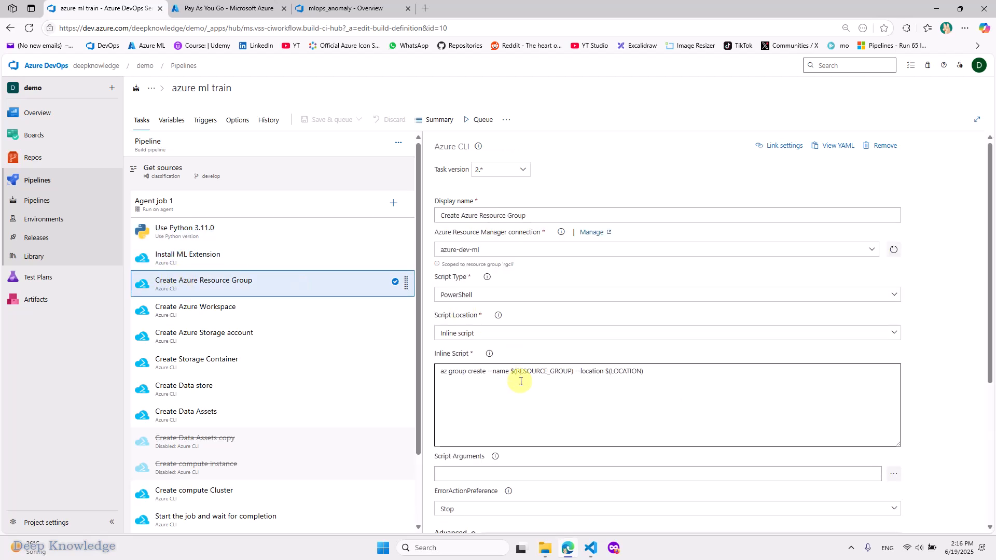
drag(438, 372, 643, 375)
triple_click(583, 374)
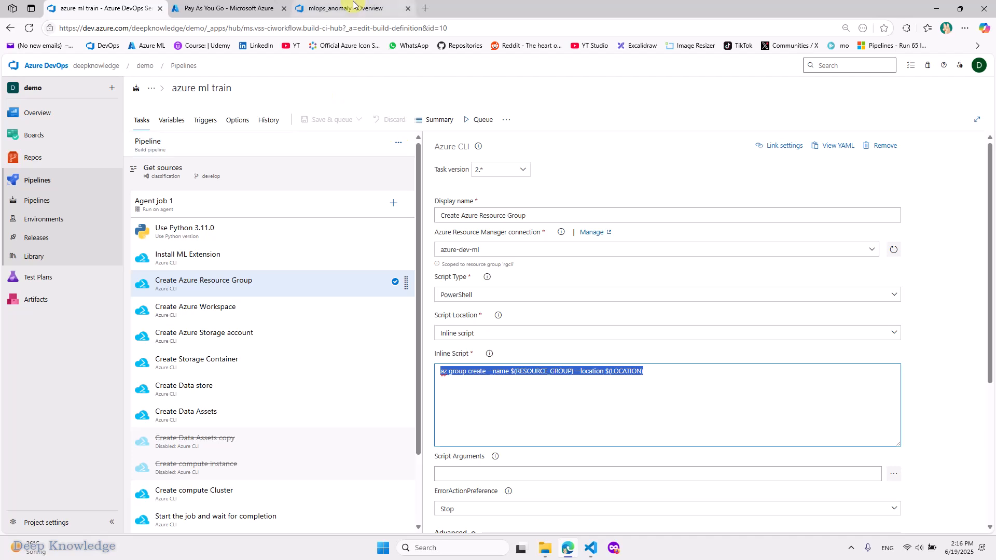
- Go to the mlops_anomaly service connection's details and open the Azure page for managing its roles
click(229, 8)
click(342, 8)
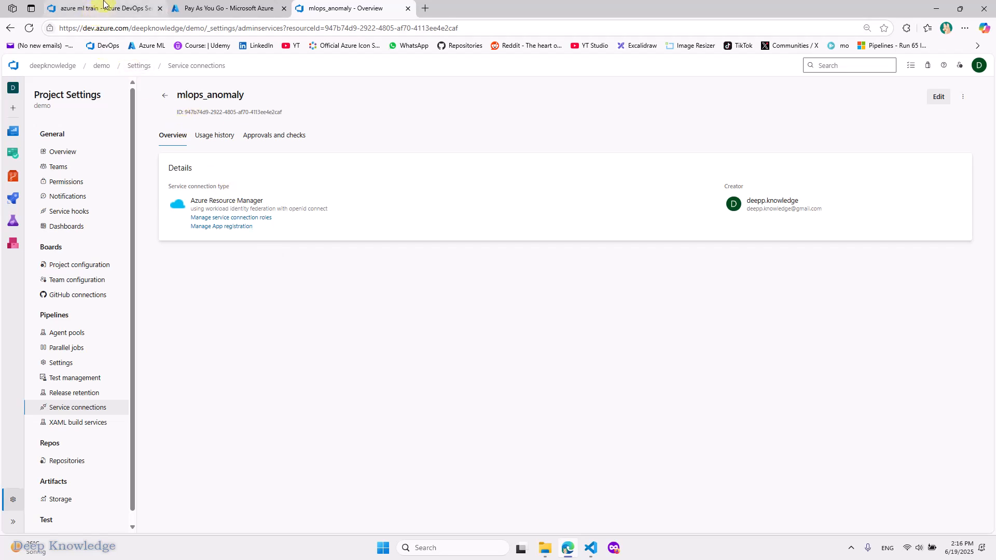
click(222, 218)
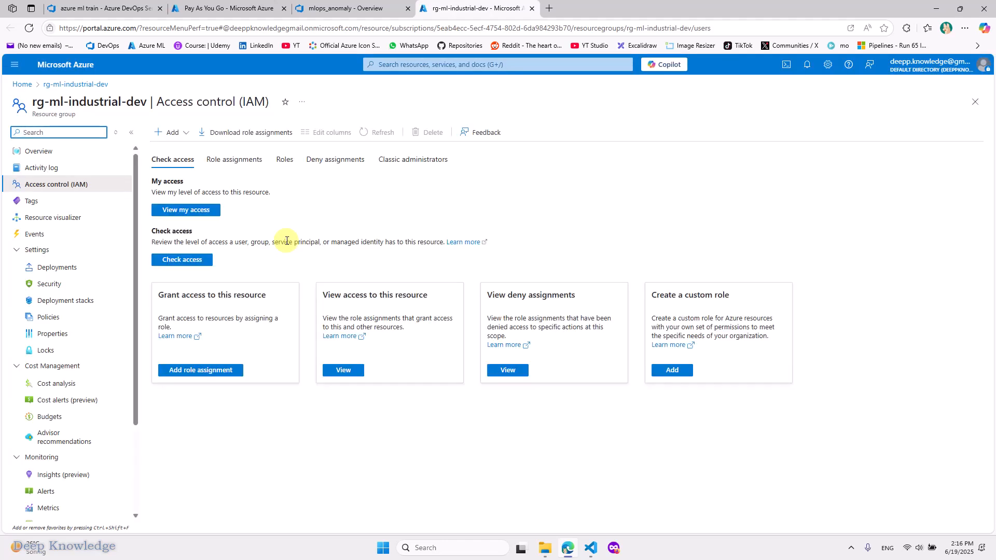
- Open the app registration of the mlops_anomaly service connection and copy its Object ID
click(325, 10)
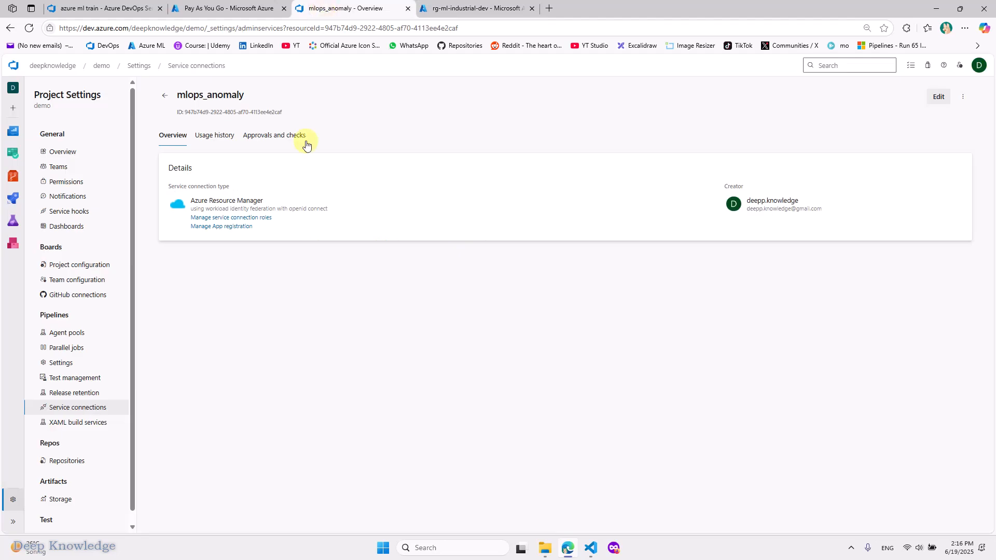
click(214, 228)
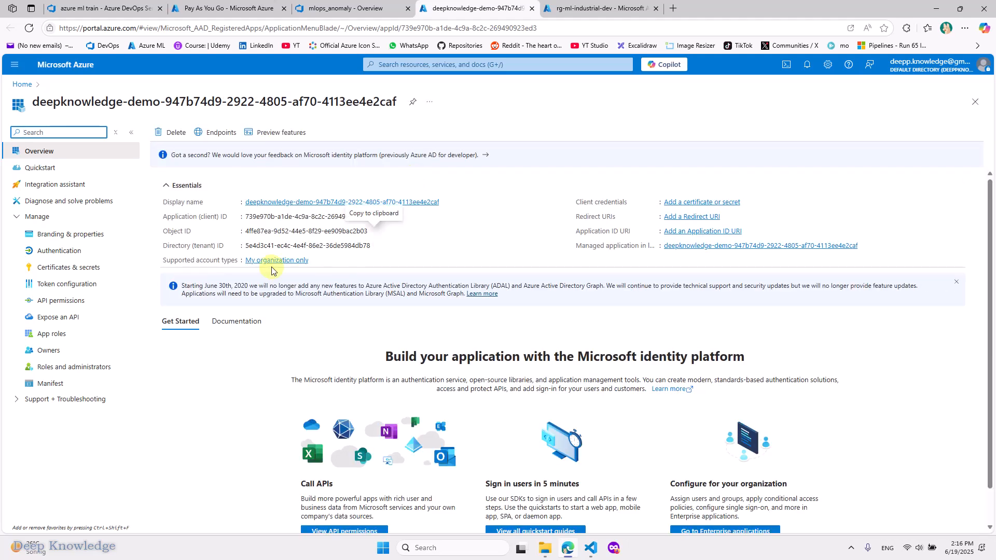
triple_click(182, 234)
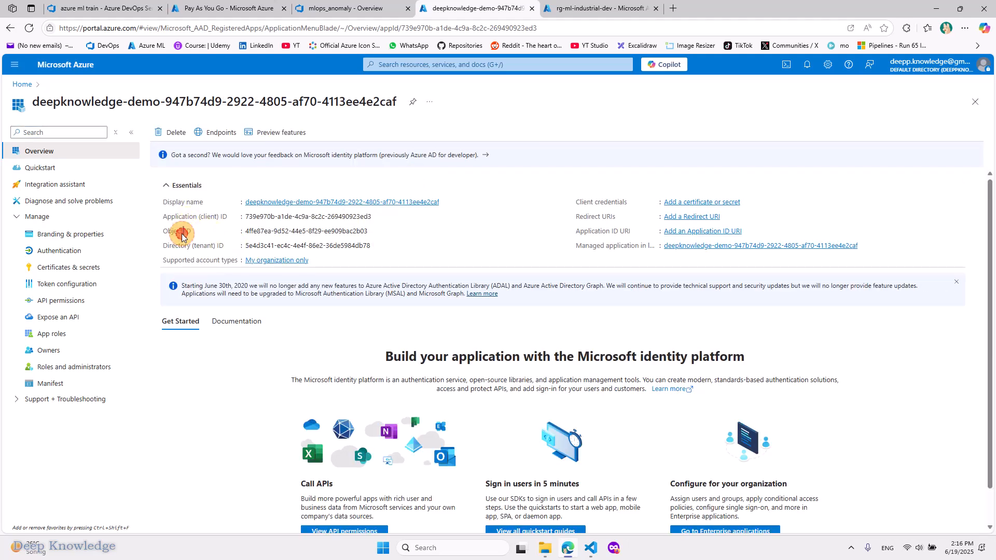
click(313, 232)
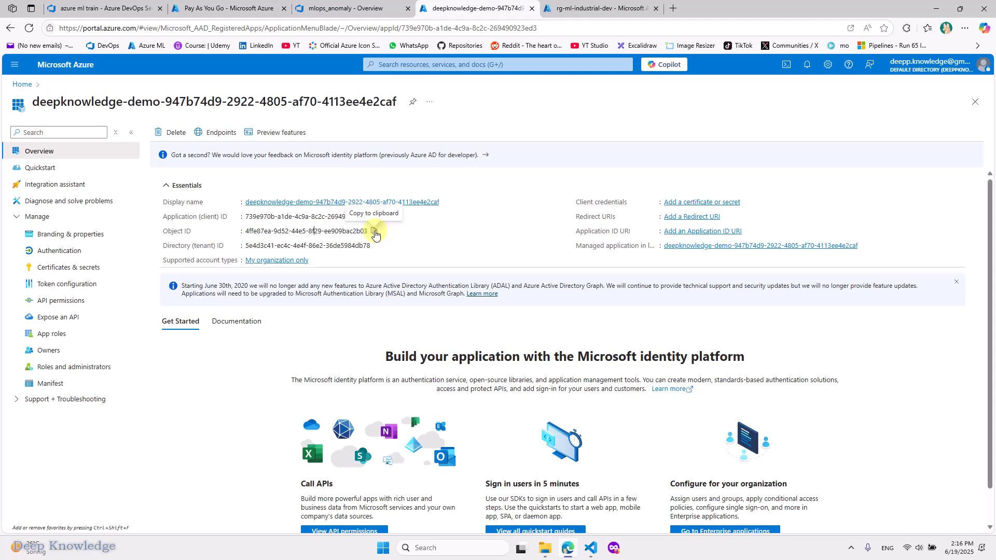
click(375, 232)
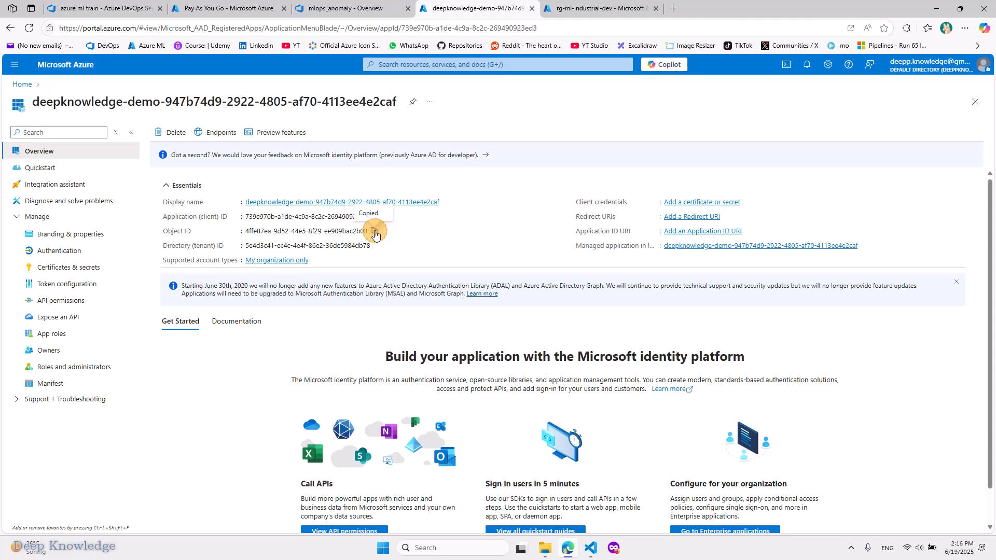
- From the mlops_anomaly connection's role management, start a role assignment on rg-ml-industrial-dev with the privileged Contributor role
click(558, 13)
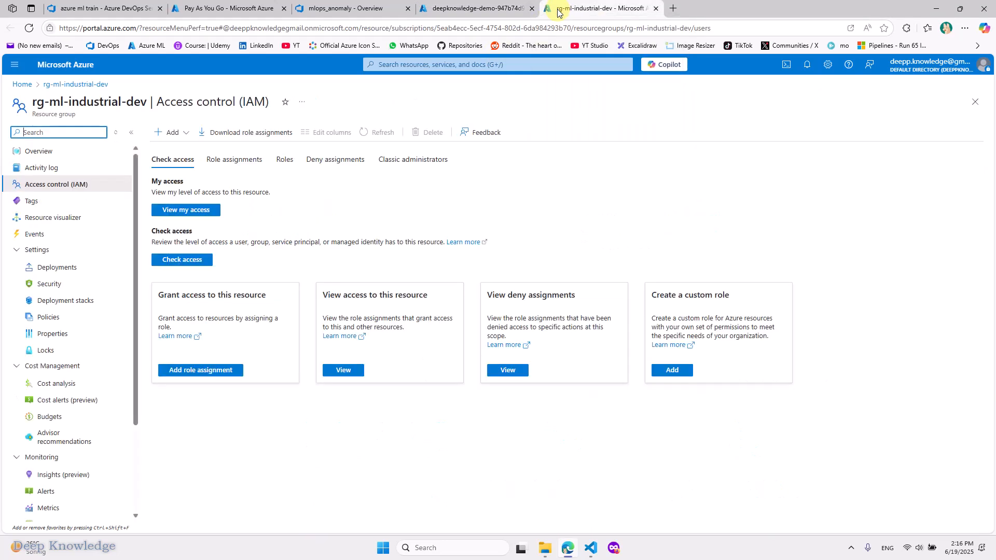
click(346, 7)
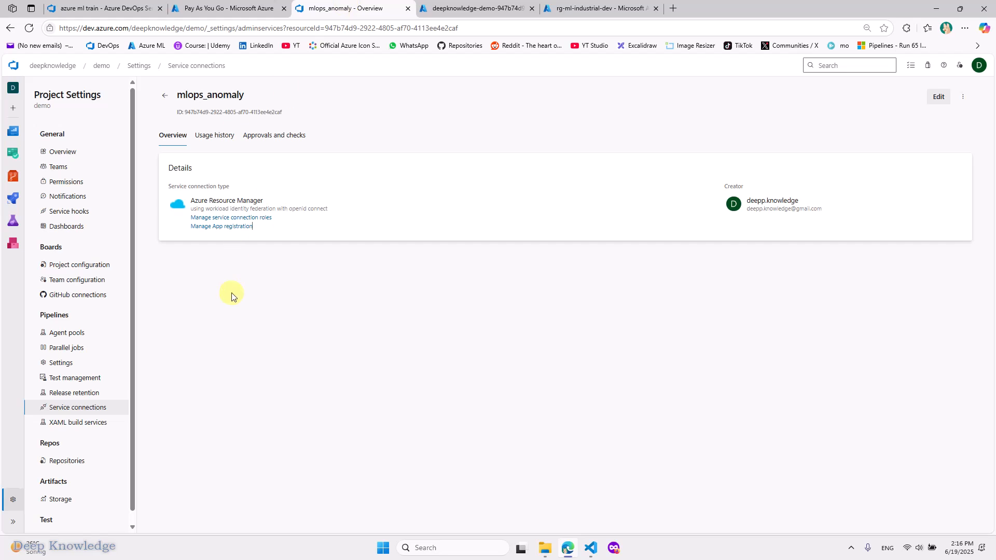
click(218, 220)
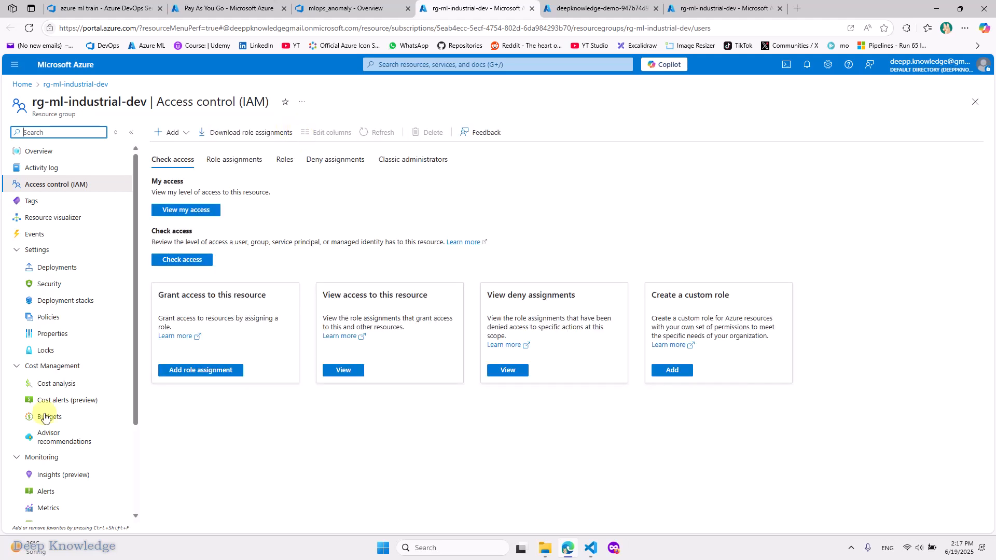
click(213, 372)
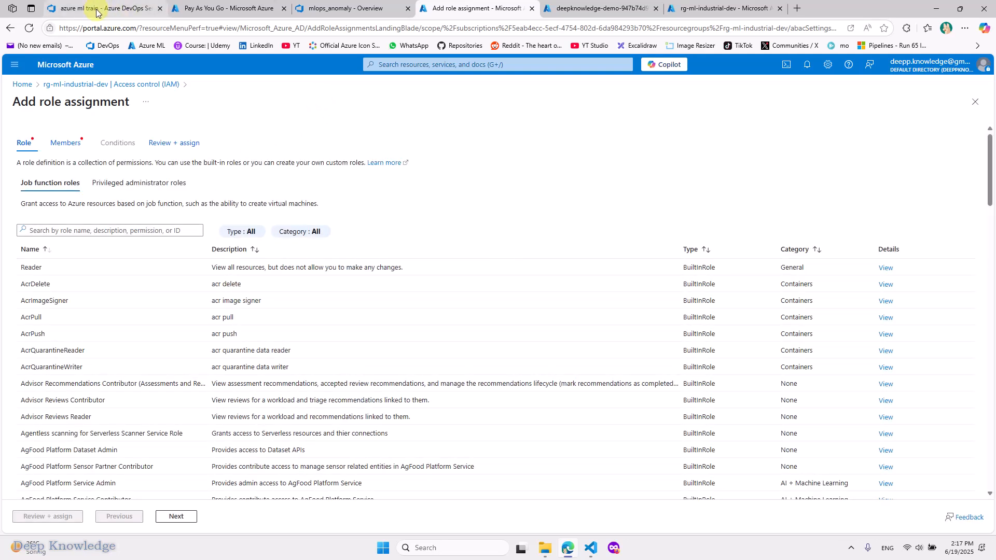
click(129, 191)
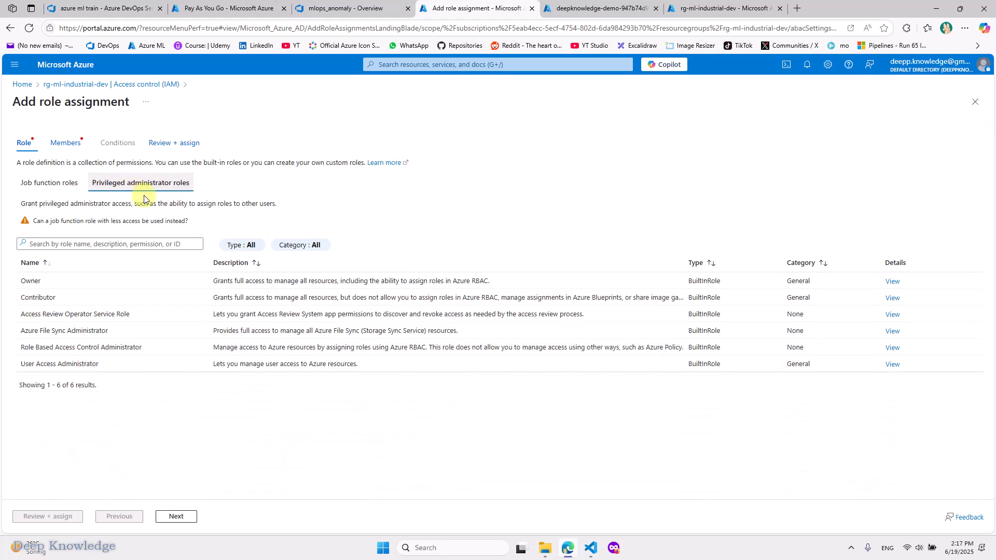
click(80, 297)
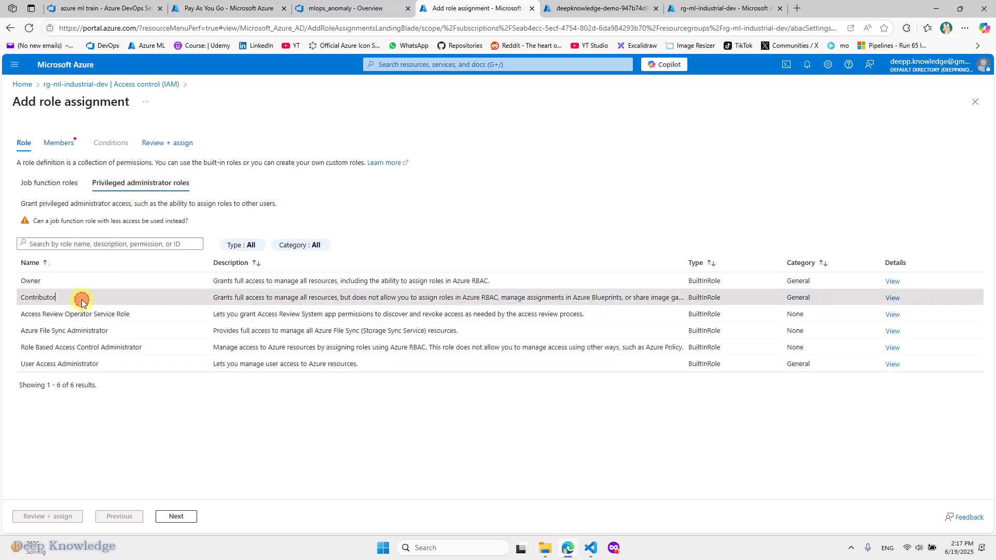
click(169, 516)
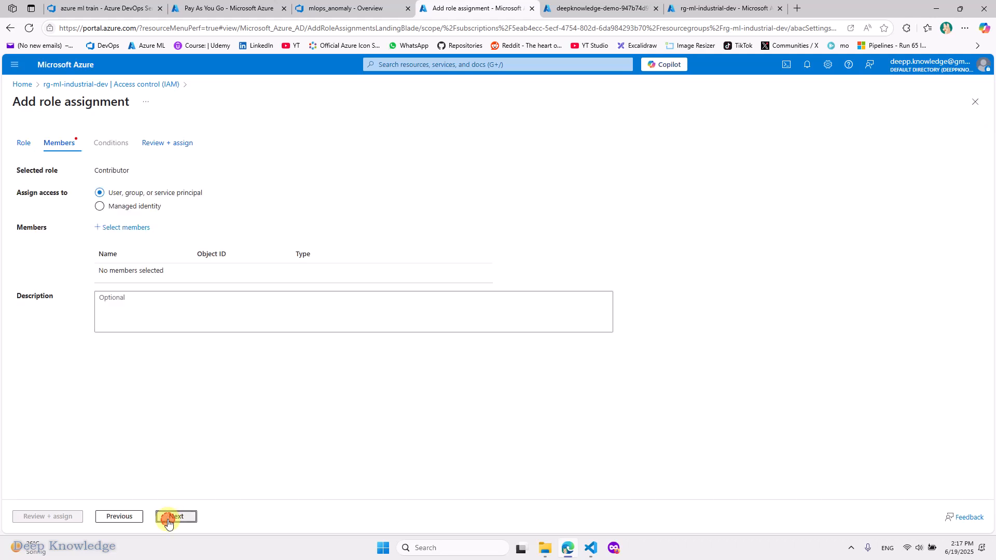
- Open the member selection for the Contributor assignment and search it by the app registration's Object ID
click(115, 228)
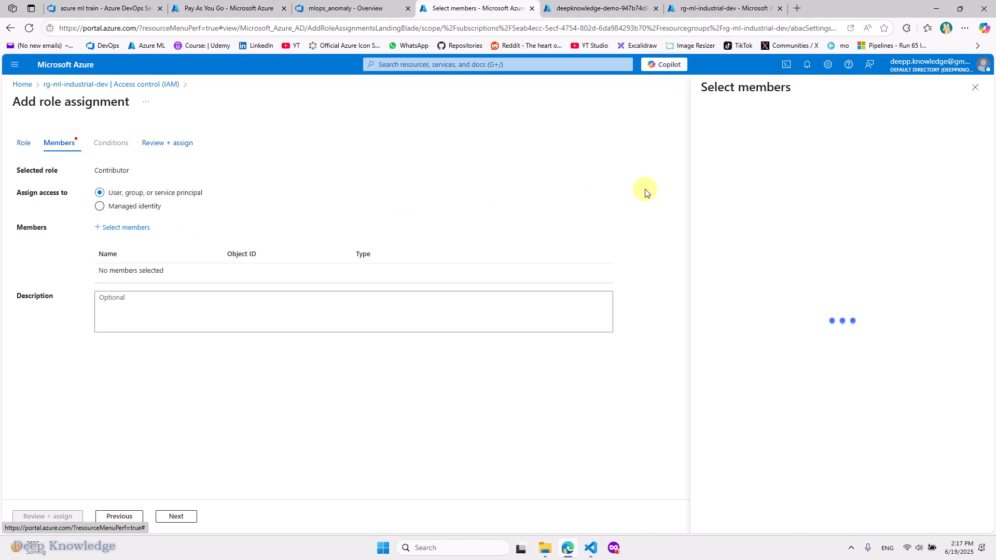
click(752, 122)
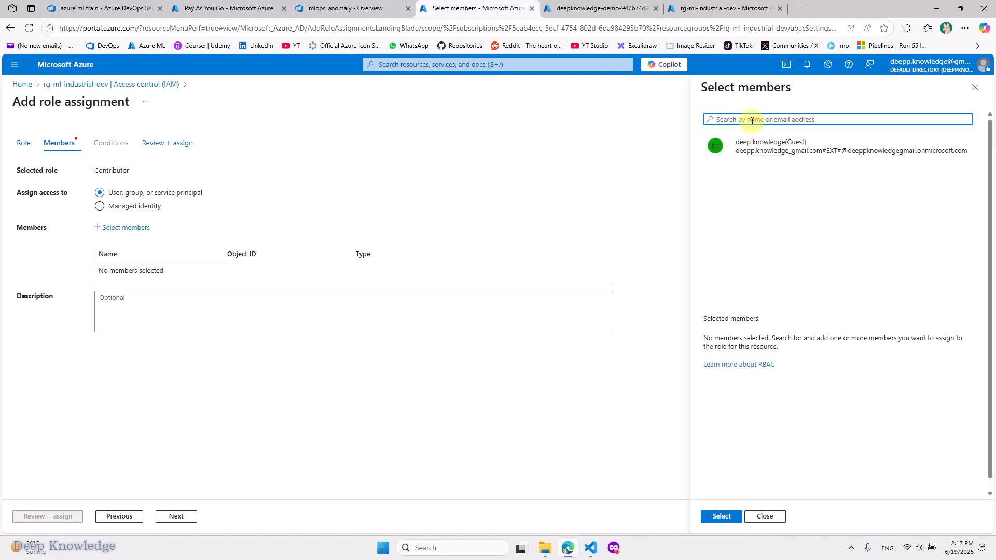
text(4ffe87ea-9c52-44e5-8f29-ee909bac2b03)
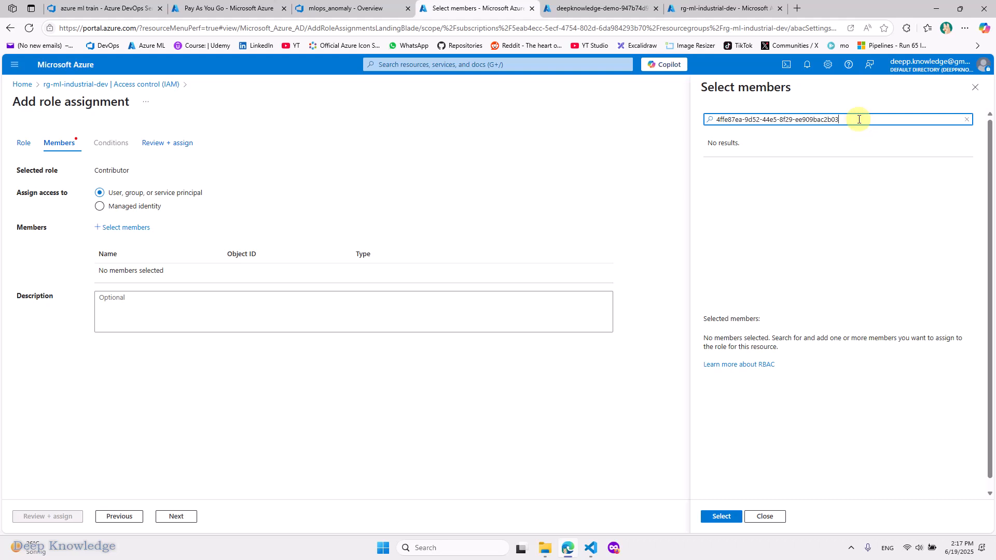
- Open the managed application linked from the deepknowledge-demo app registration and copy the enterprise application's Object ID
click(599, 9)
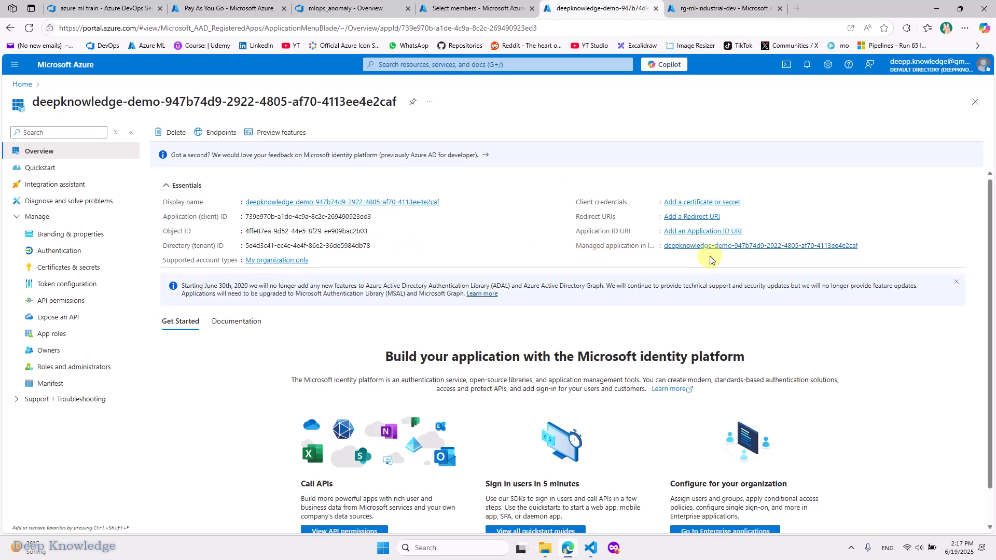
click(677, 246)
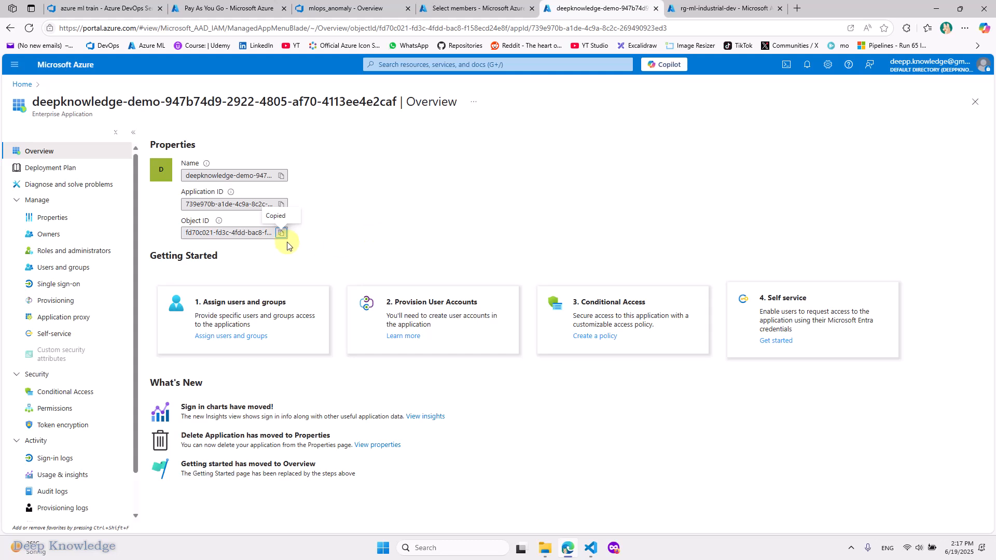
click(281, 233)
- Find the deepknowledge-demo application by its enterprise Object ID, select it as member, and submit the Contributor assignment on rg-ml-industrial-dev
click(690, 8)
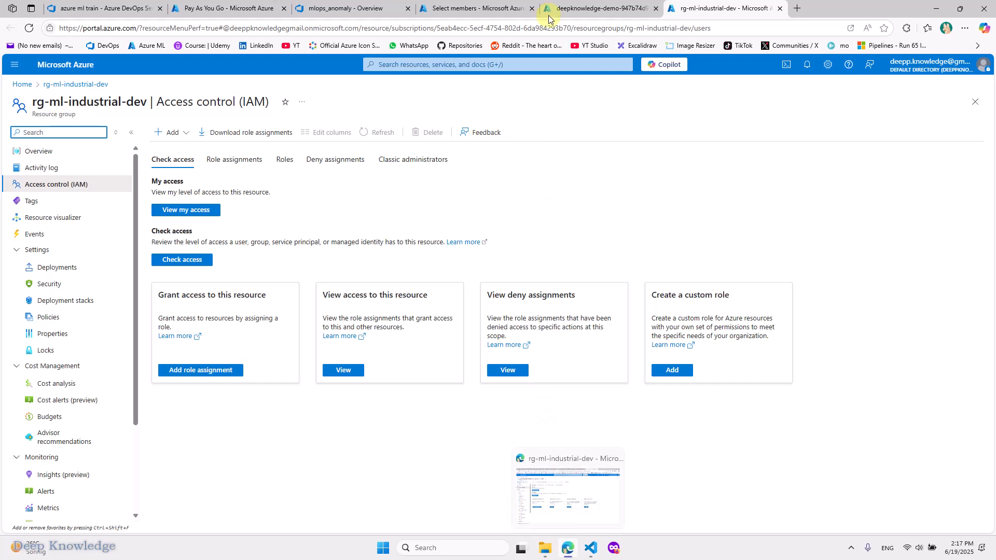
click(511, 4)
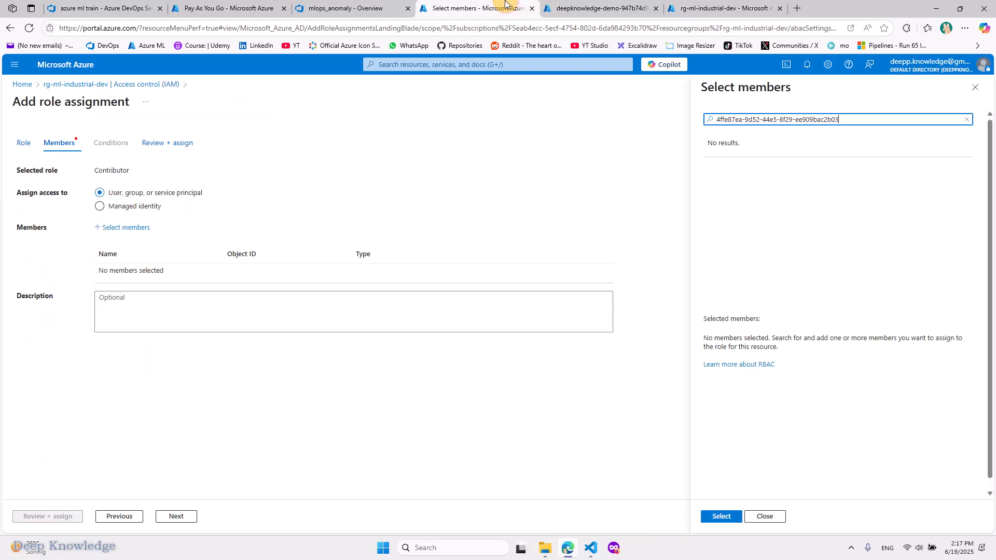
triple_click(734, 121)
key(BackSpace)
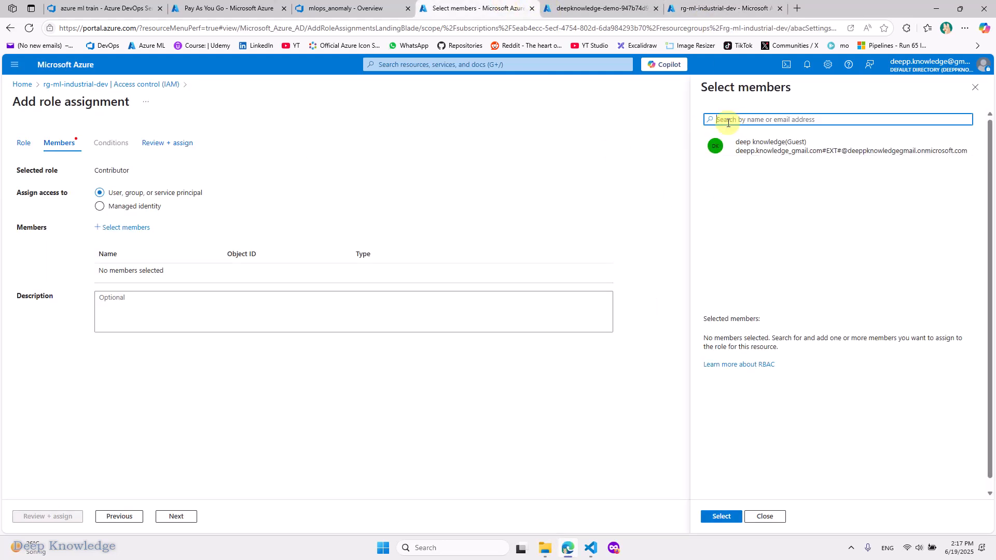
key(ctrl+v)
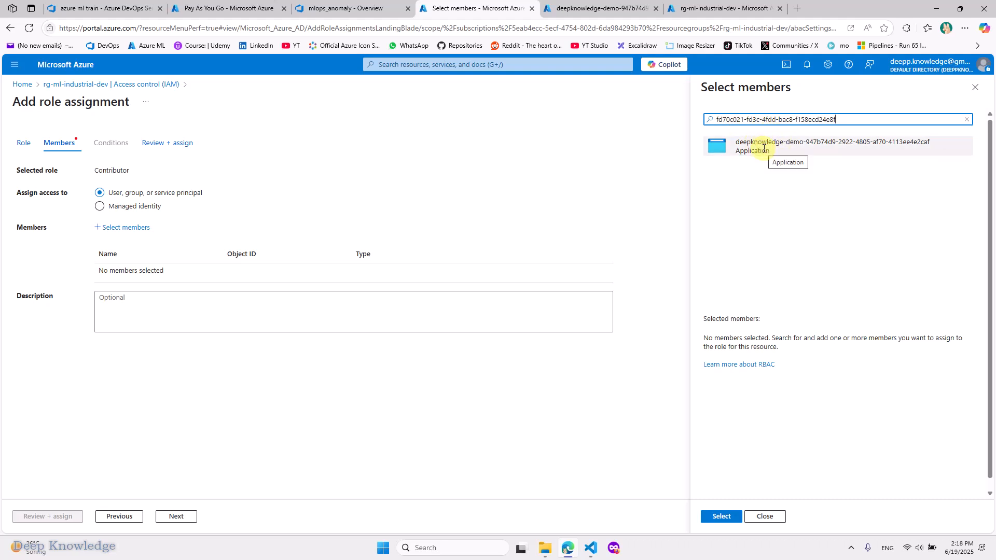
click(802, 151)
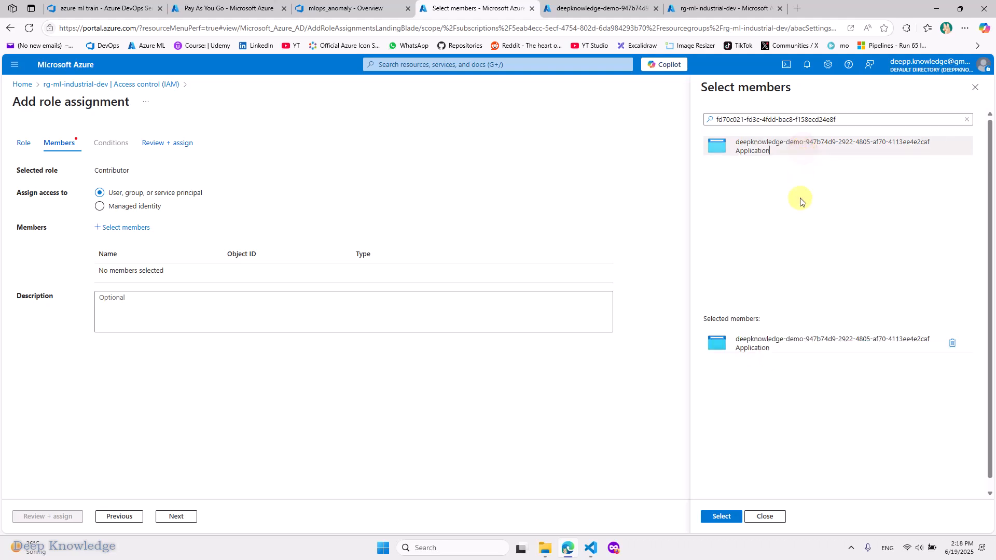
click(724, 516)
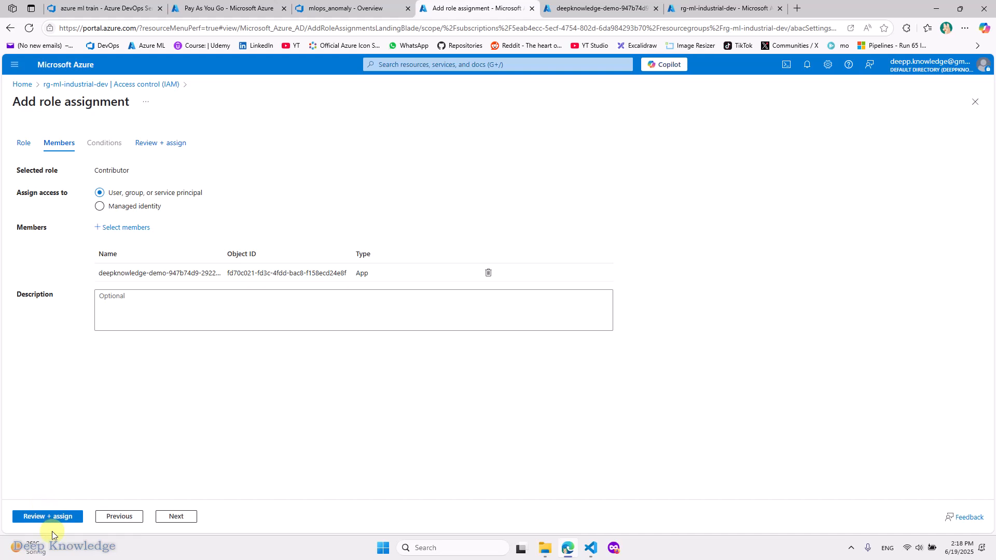
click(49, 516)
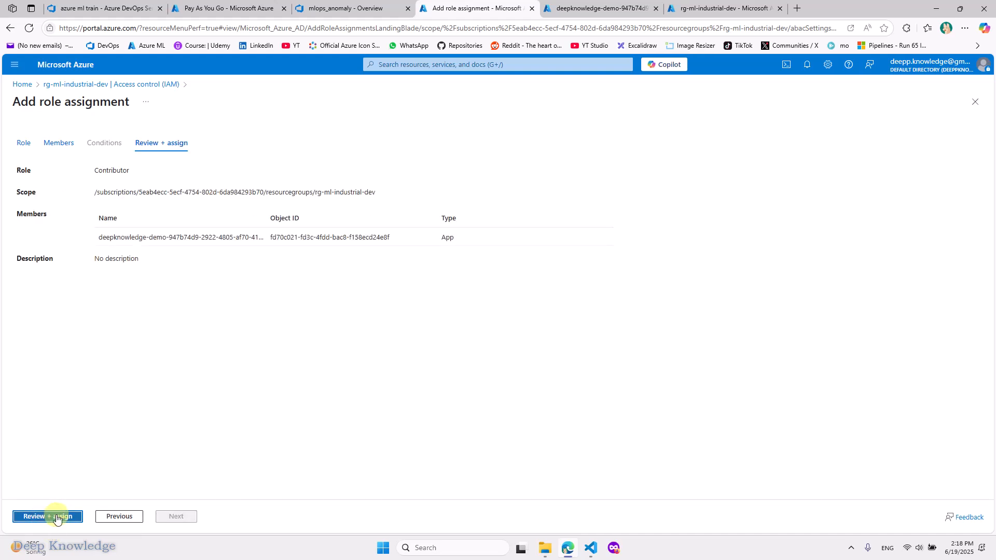
click(57, 517)
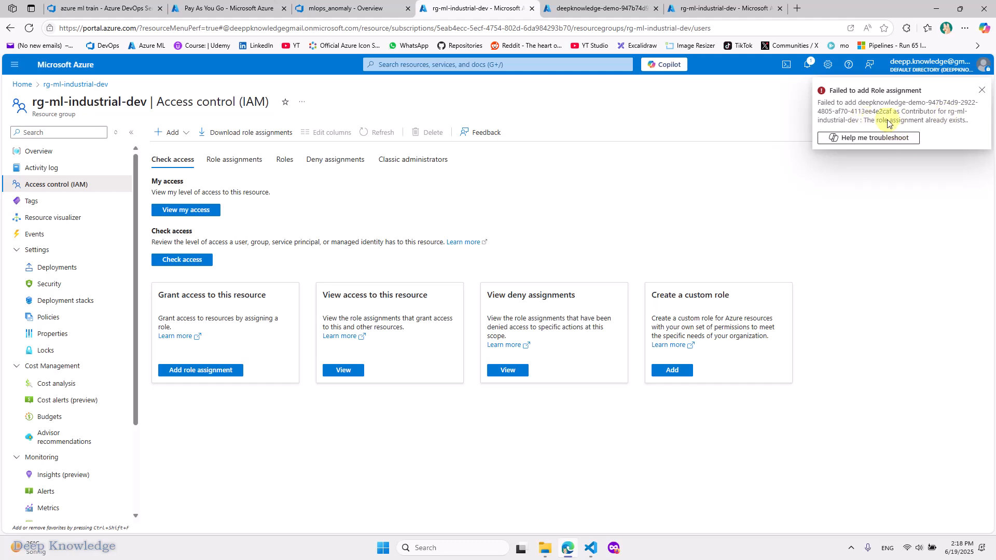
- Request Copilot troubleshooting for the role assignment error and dismiss the error notification
click(908, 139)
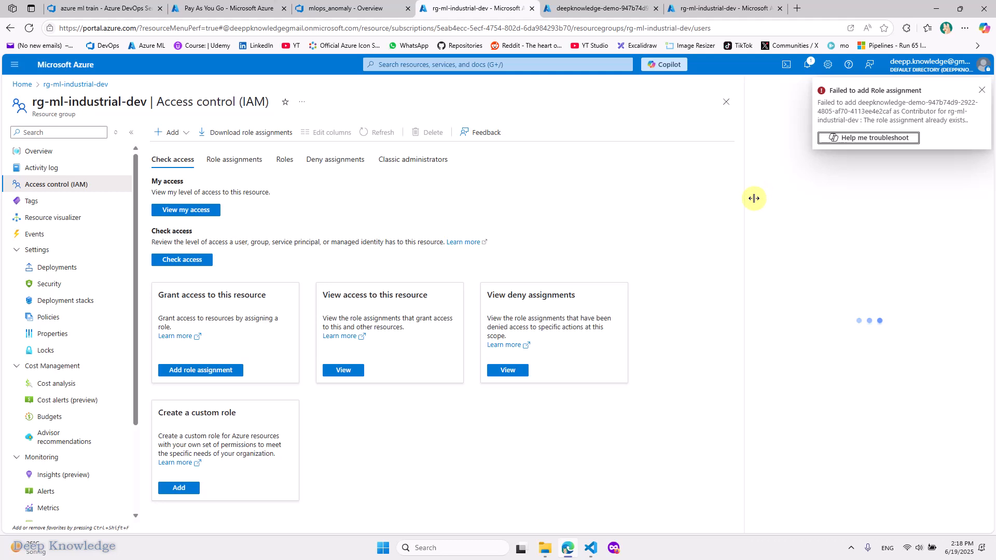
click(982, 92)
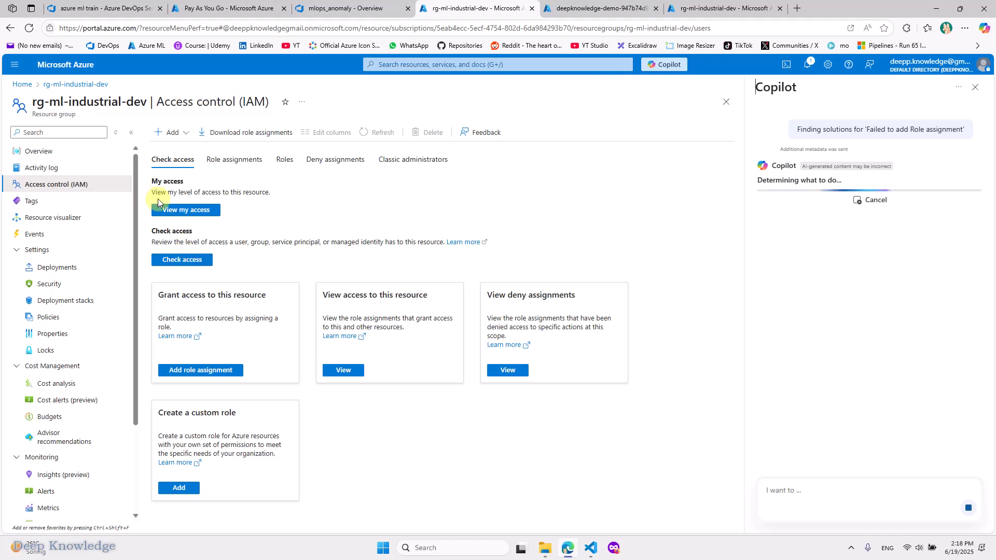
- View the signed-in account's current and eligible role assignments on rg-ml-industrial-dev, closing the Copilot pane
click(173, 210)
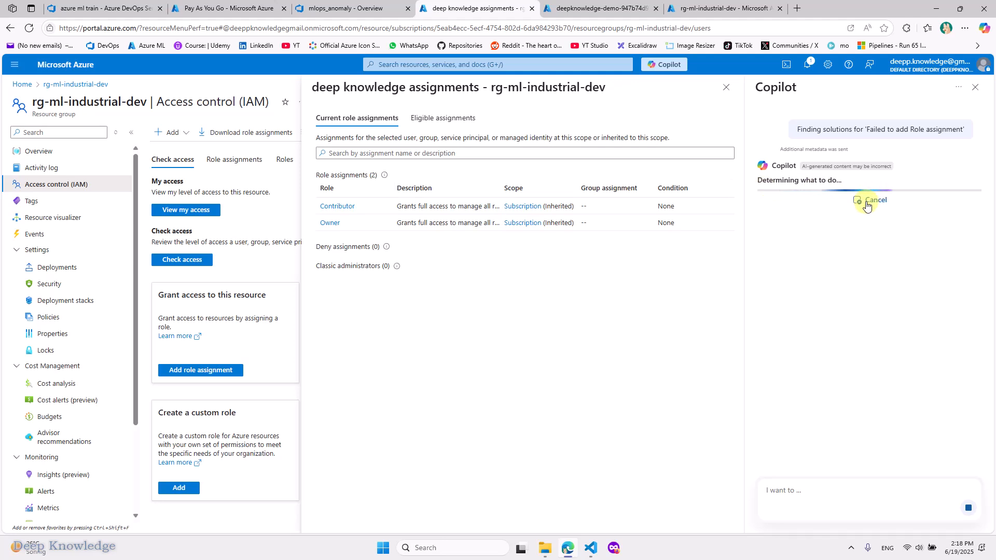
click(977, 89)
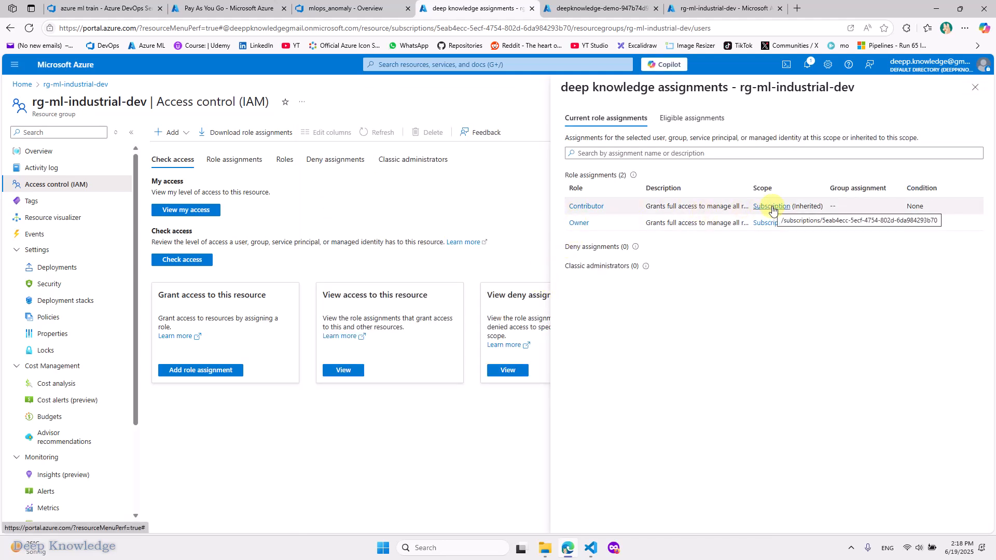
click(676, 119)
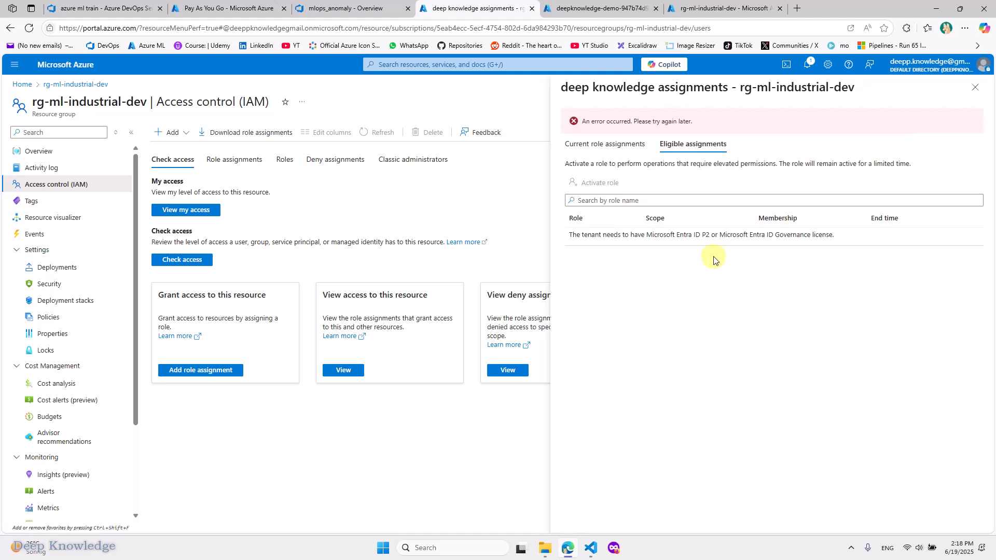
click(611, 142)
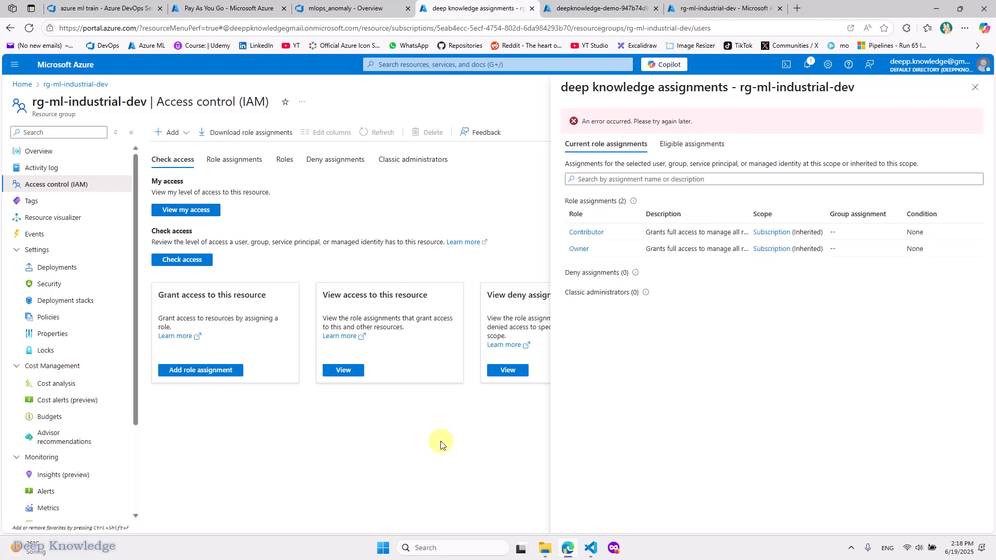
- Check access to rg-ml-industrial-dev using the enterprise application's Object ID and the managed identity lookup, closing the check without a selection
click(179, 260)
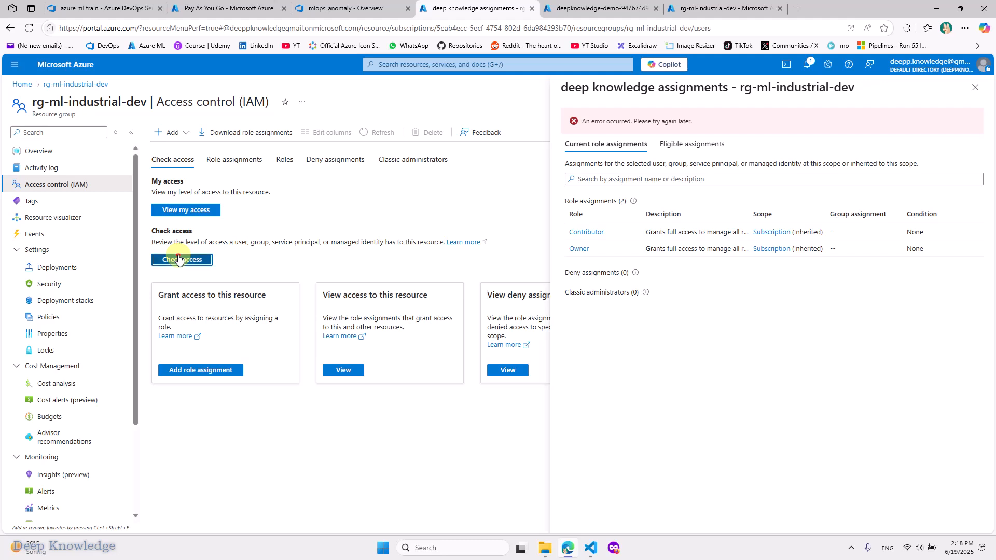
click(735, 190)
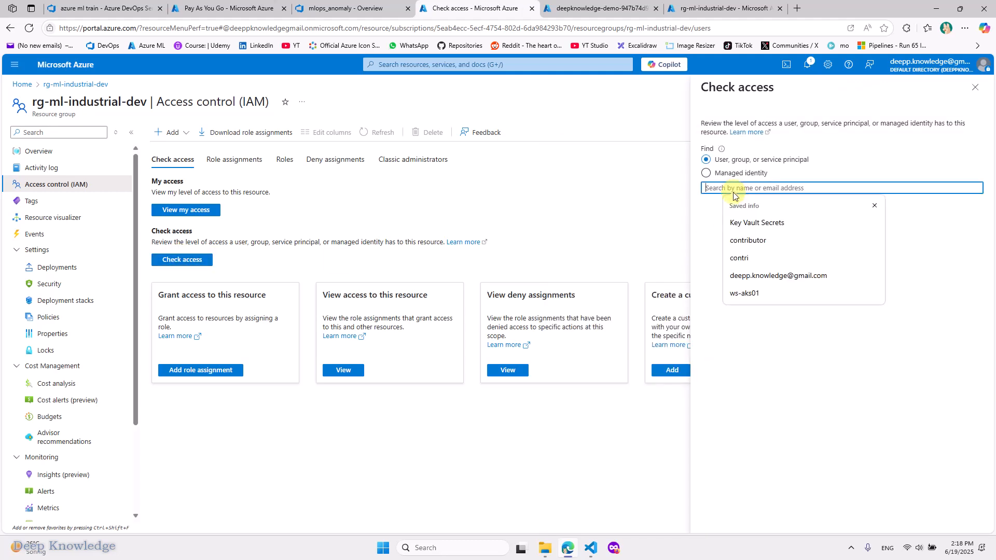
text(fd70f021-fd3c-4fdd-bac8-f158ecd24e8f)
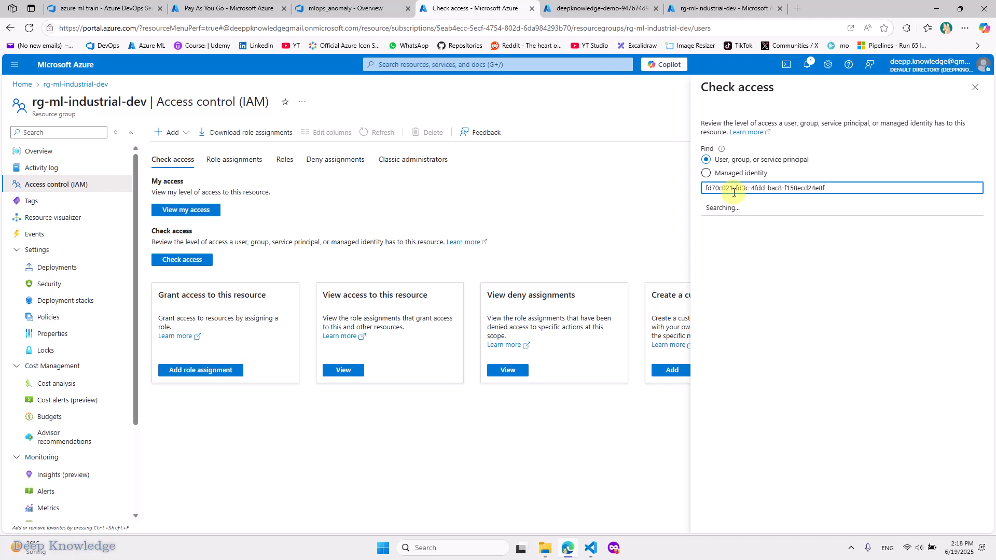
click(707, 173)
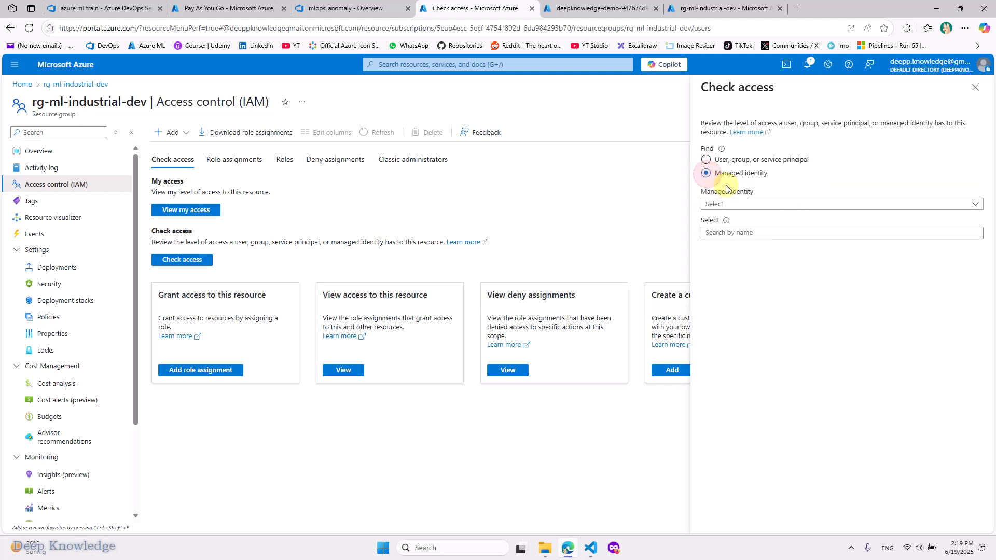
click(749, 227)
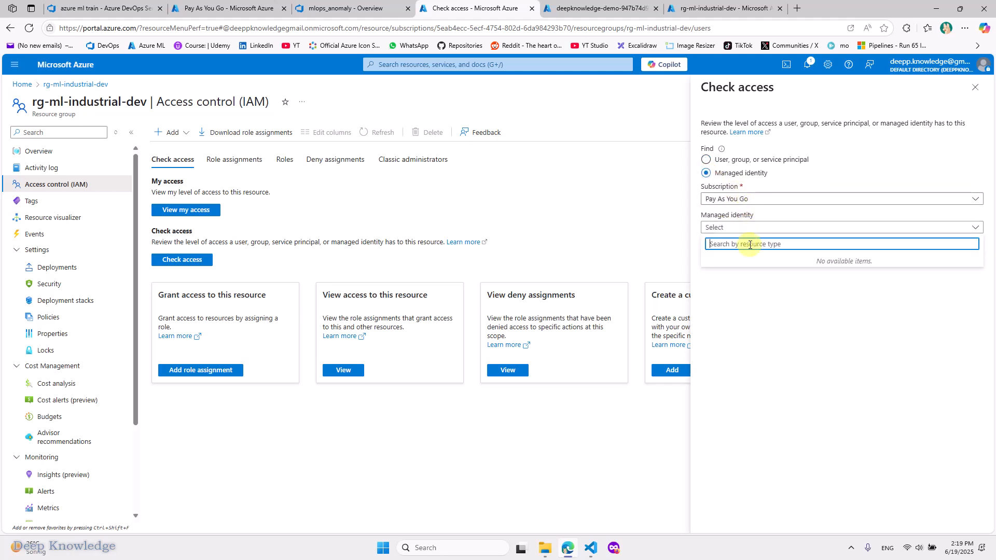
click(740, 226)
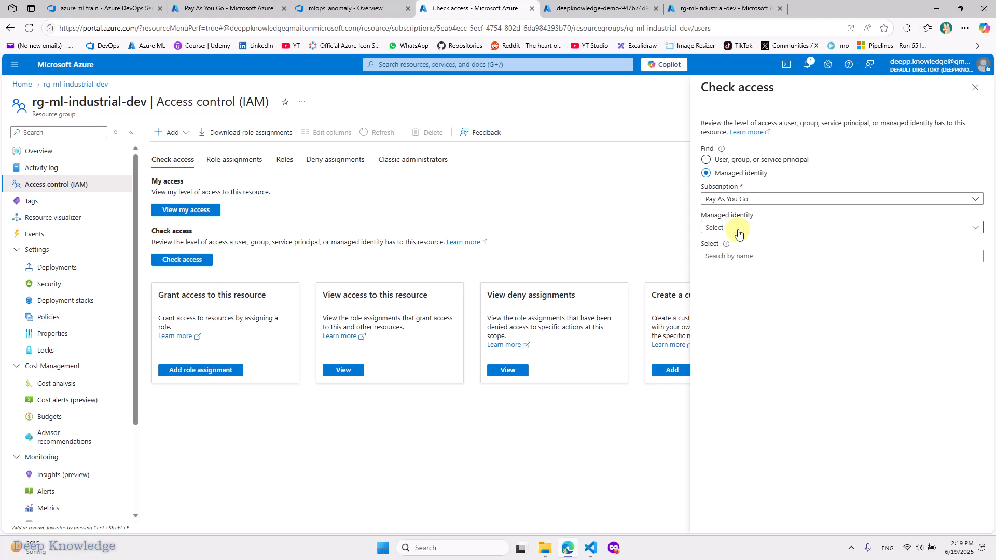
click(740, 225)
click(975, 87)
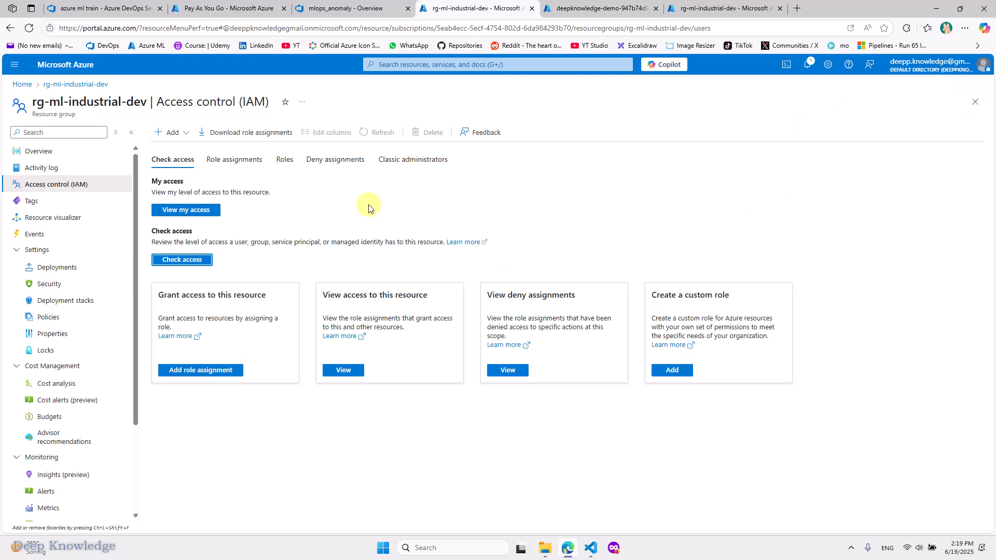
- Start a role assignment on rg-ml-industrial-dev with the Contributor role, copying the deepknowledge-demo enterprise application's Object ID for the member search
click(197, 370)
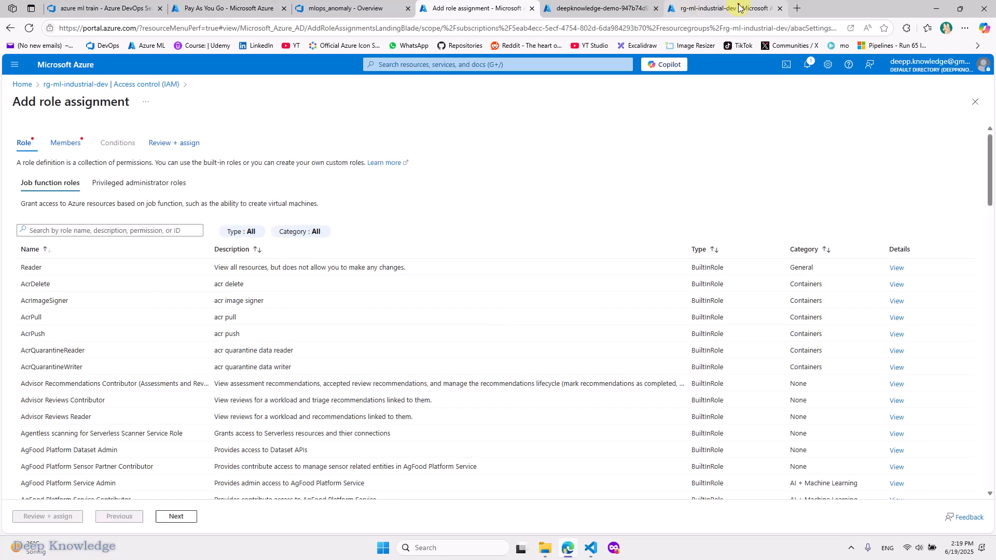
click(735, 7)
click(779, 8)
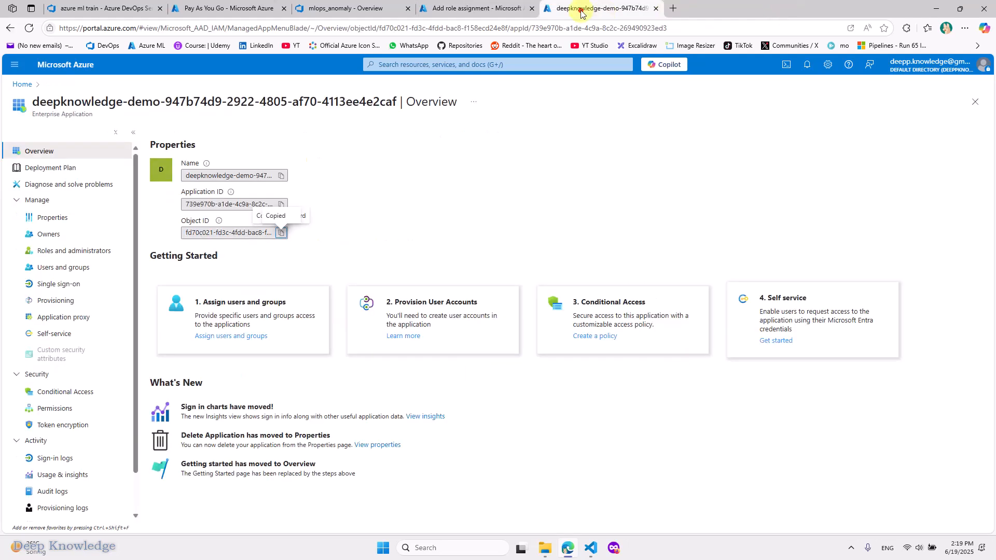
click(281, 233)
click(476, 9)
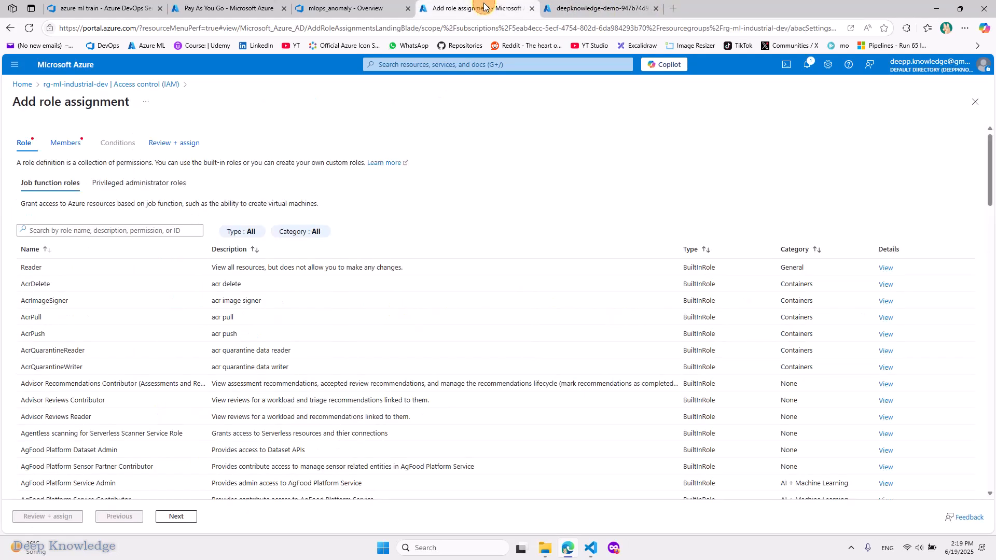
click(136, 183)
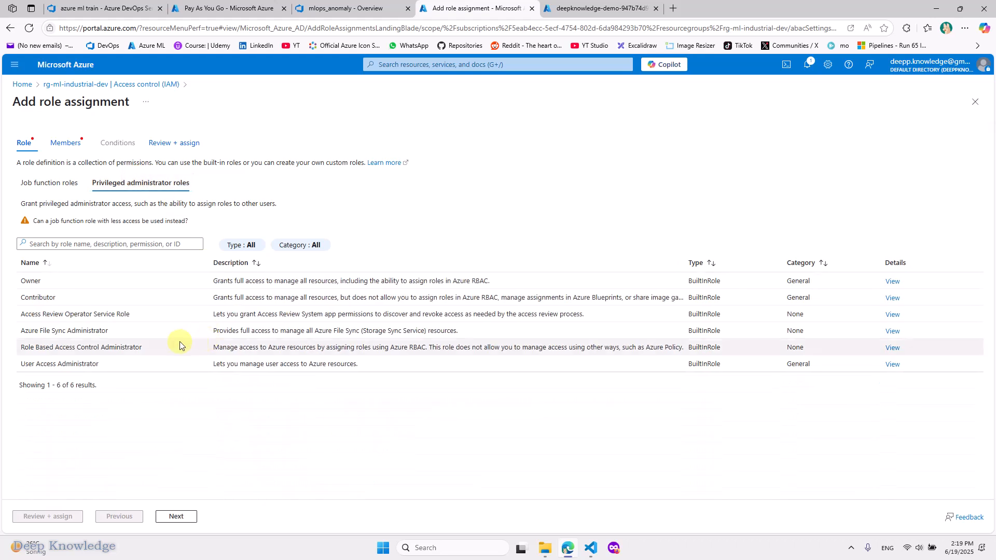
click(64, 303)
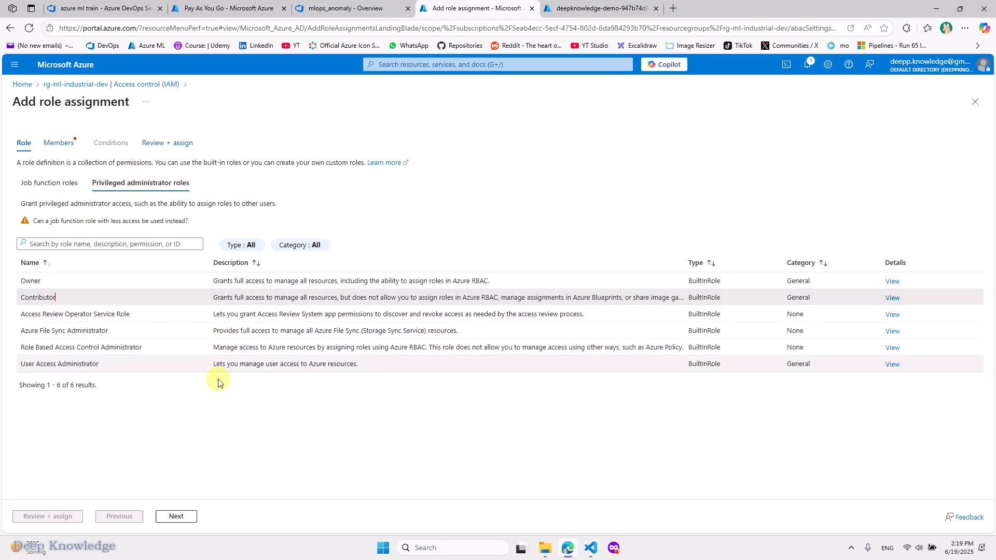
click(177, 516)
- Find the deepknowledge-demo application by its Object ID, select it as member, and try to submit the Contributor assignment again
click(112, 231)
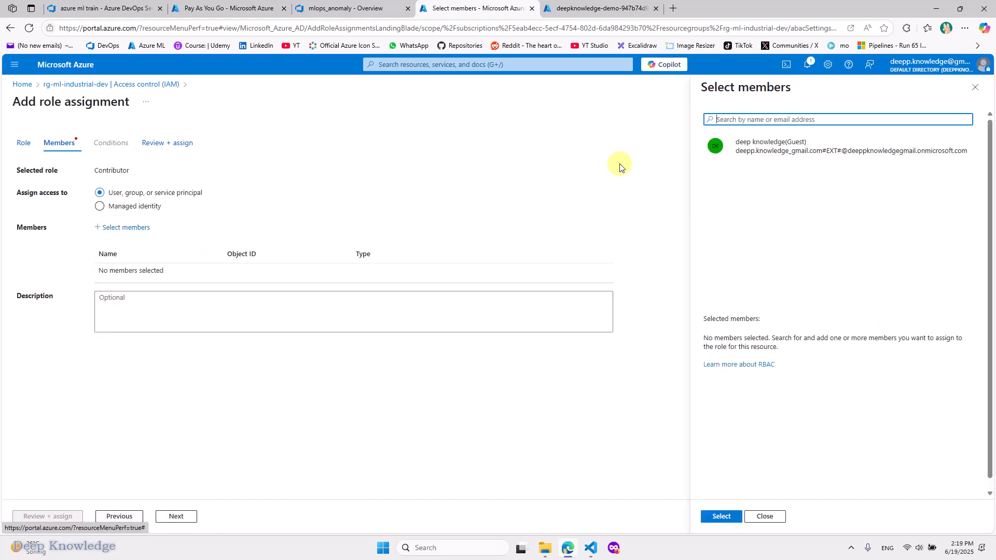
key(ctrl+v)
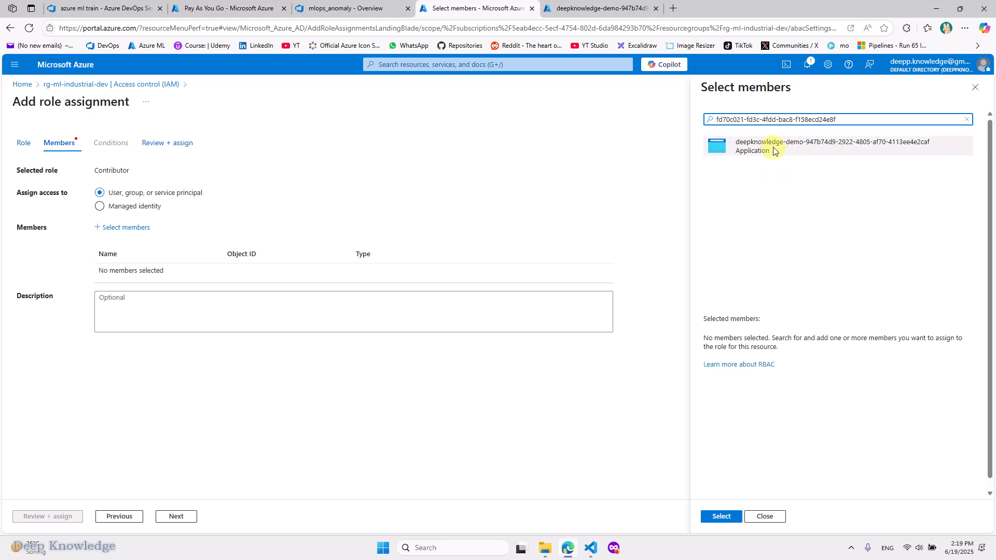
click(737, 147)
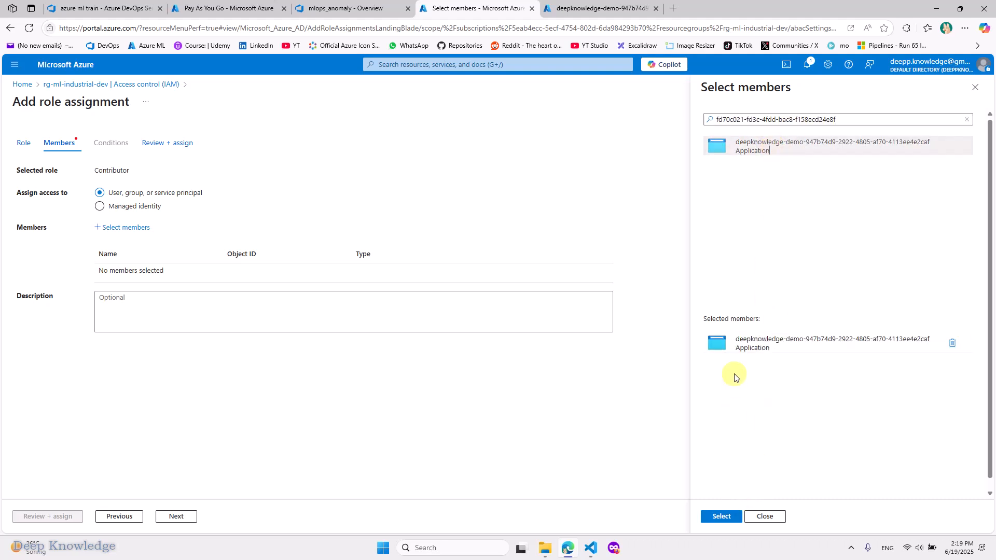
click(722, 520)
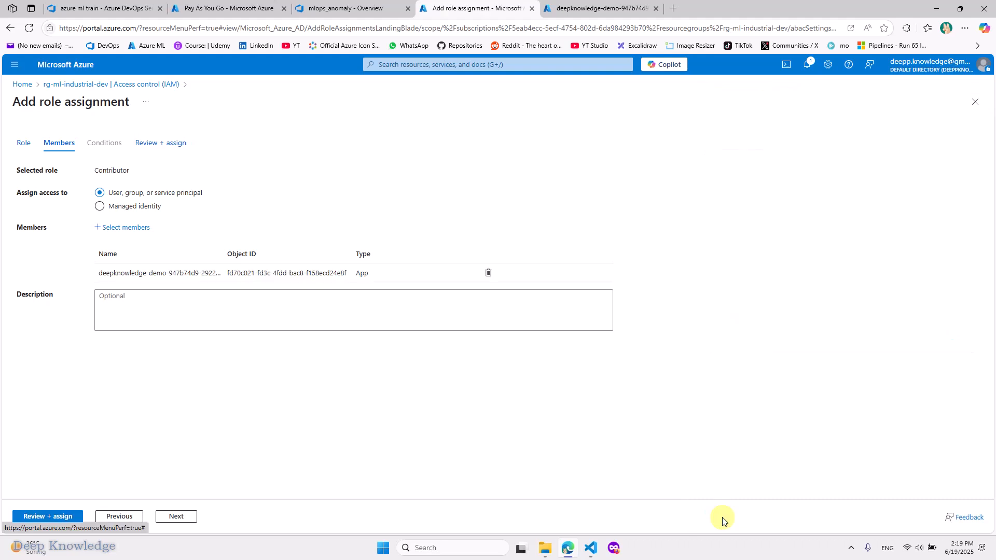
click(55, 516)
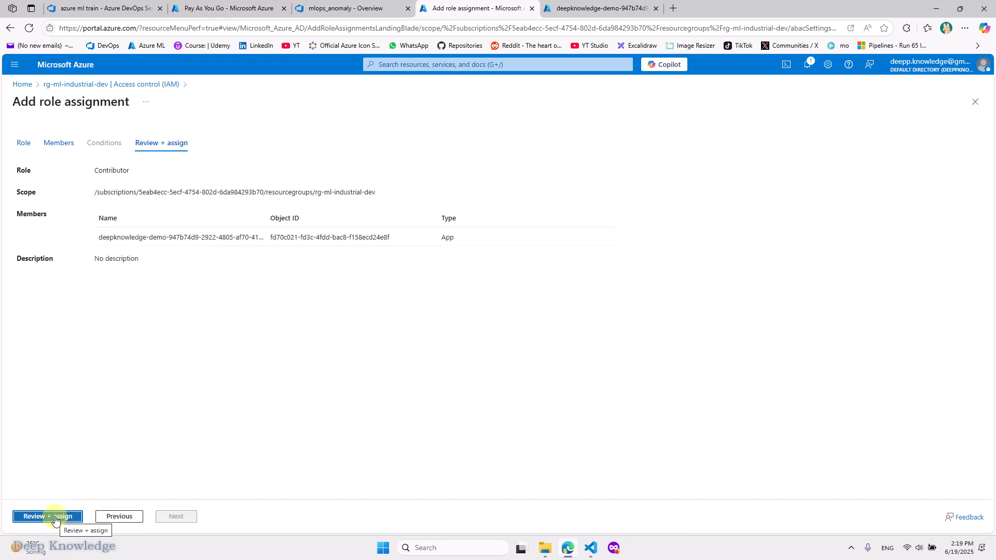
click(54, 517)
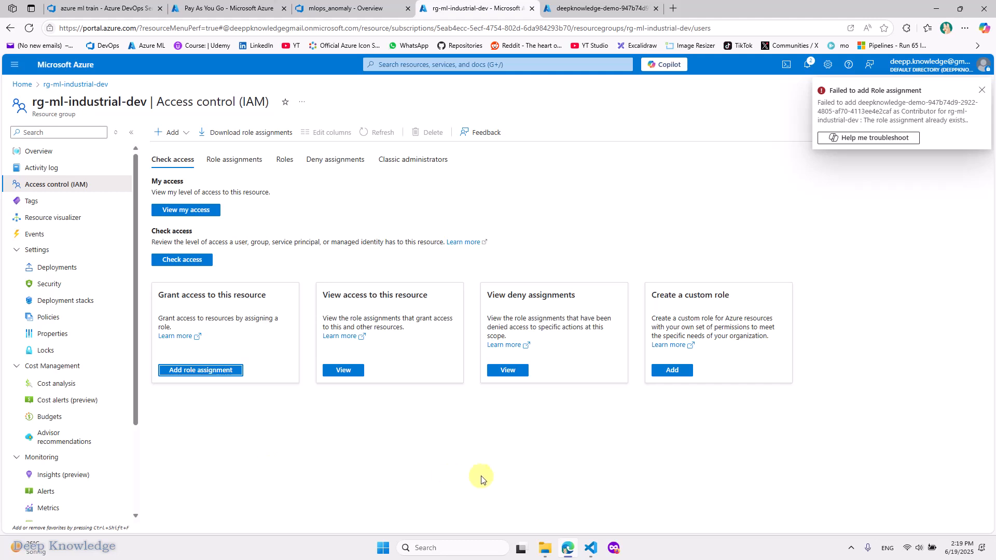
click(912, 538)
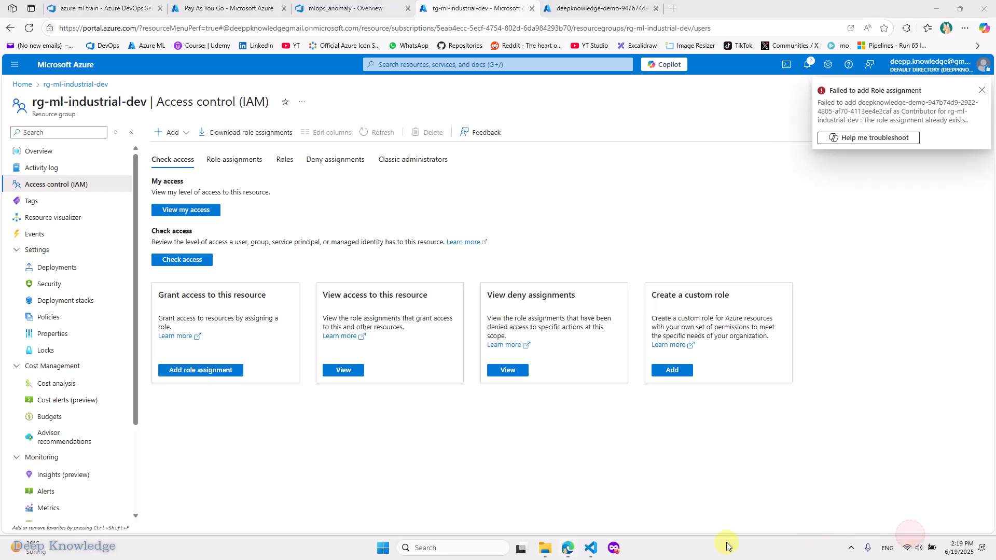
click(850, 552)
right_click(821, 517)
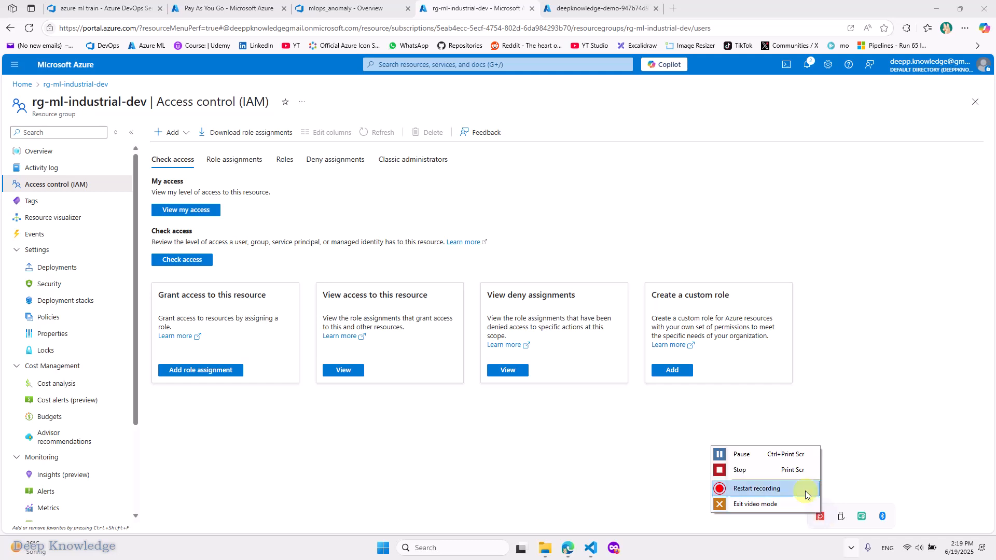
click(770, 457)
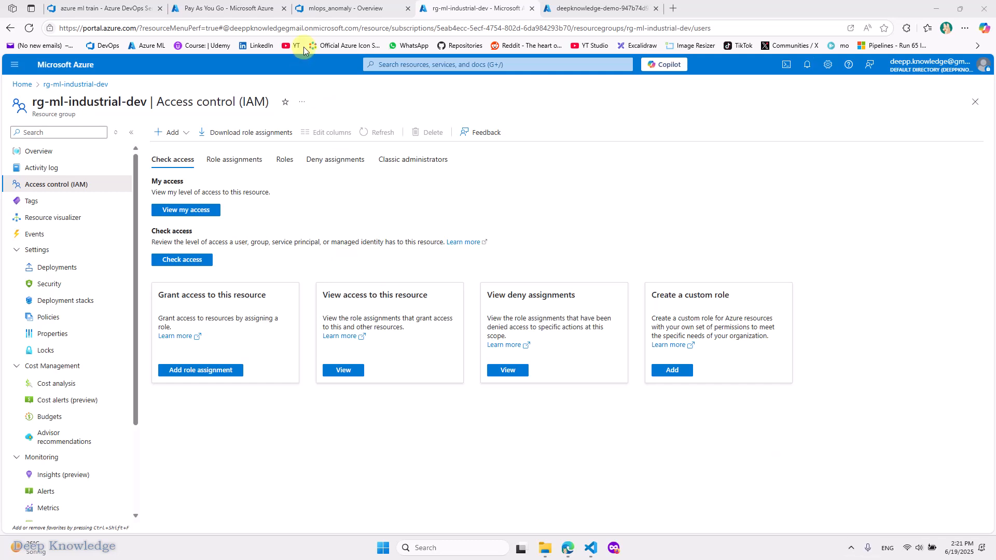
- Review the mlops_anomaly service connection's approvals and checks in Azure DevOps and copy the connection's ID from its overview
click(236, 8)
click(313, 5)
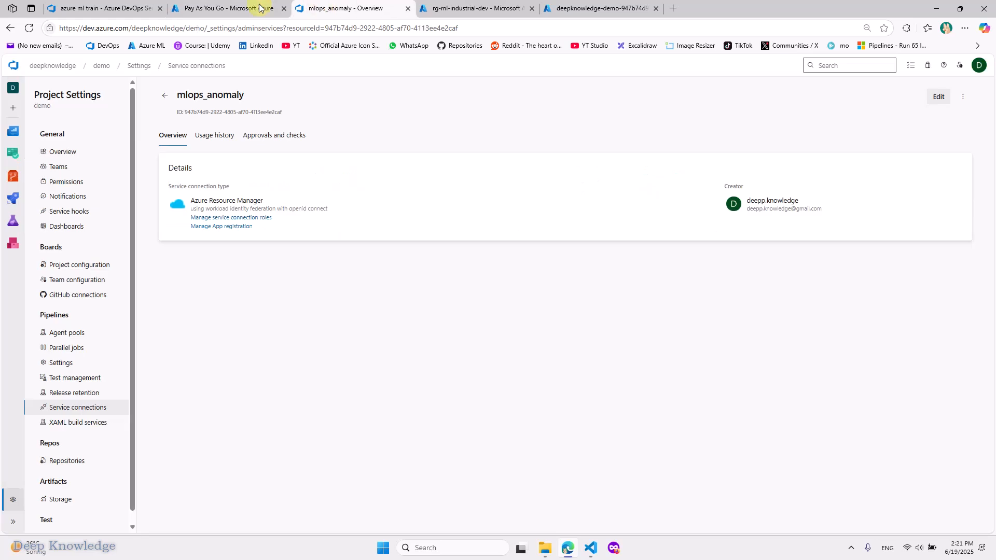
double_click(189, 95)
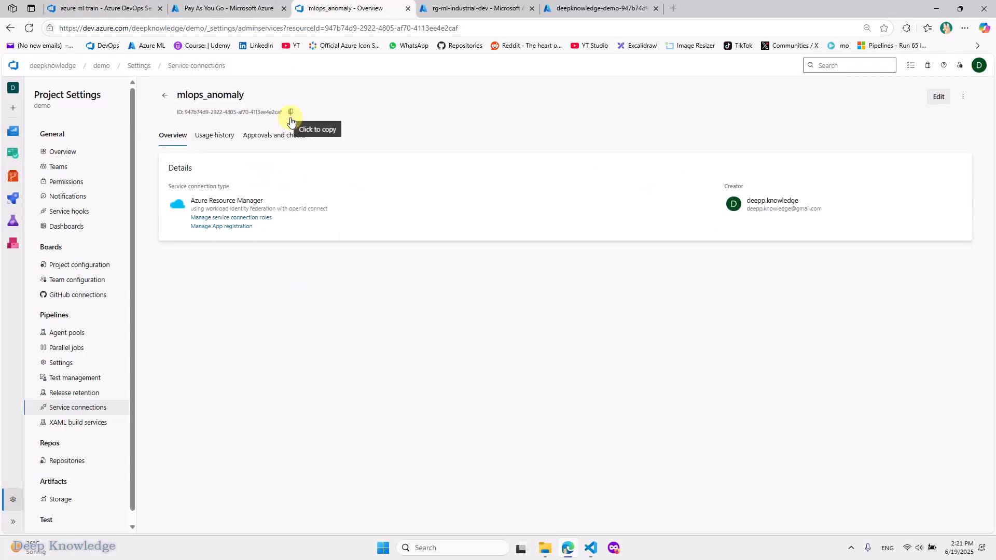
click(280, 131)
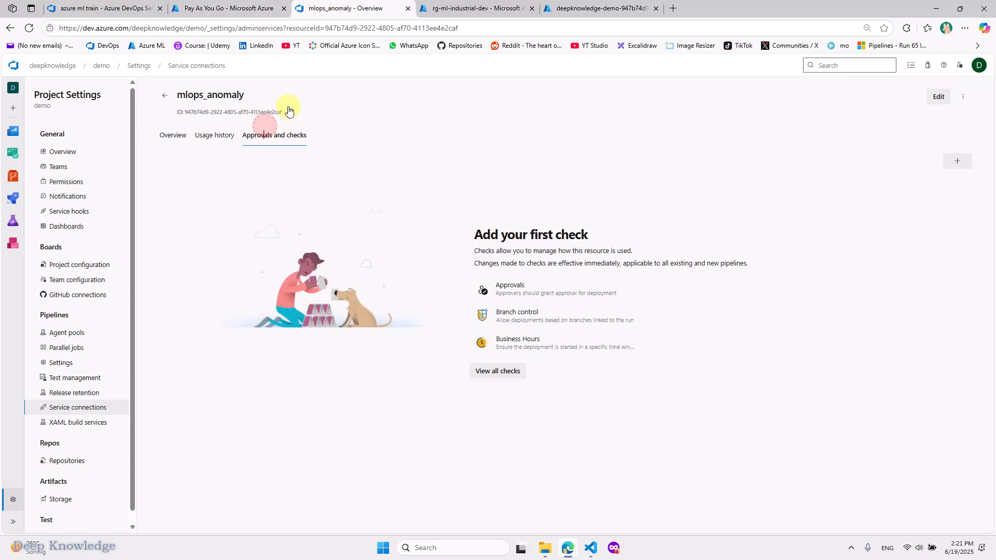
click(175, 136)
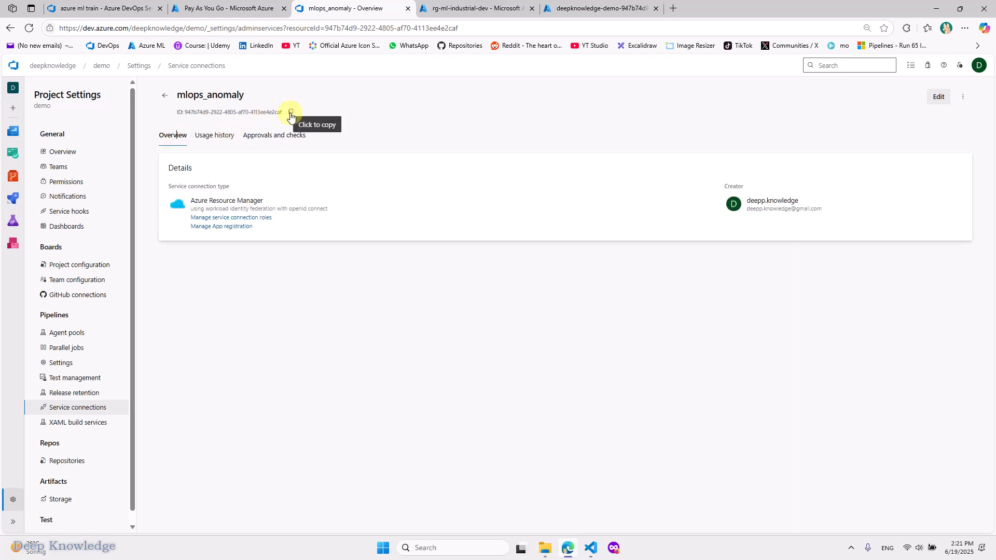
click(290, 113)
- Start a Contributor role assignment on rg-ml-industrial-dev in the Azure portal and search for members by the copied service connection ID
click(466, 9)
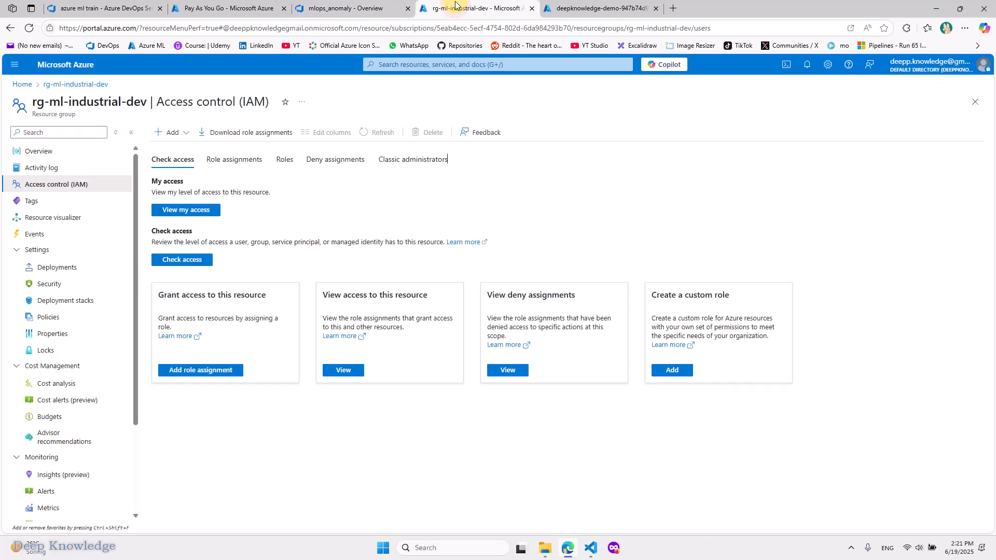
click(190, 371)
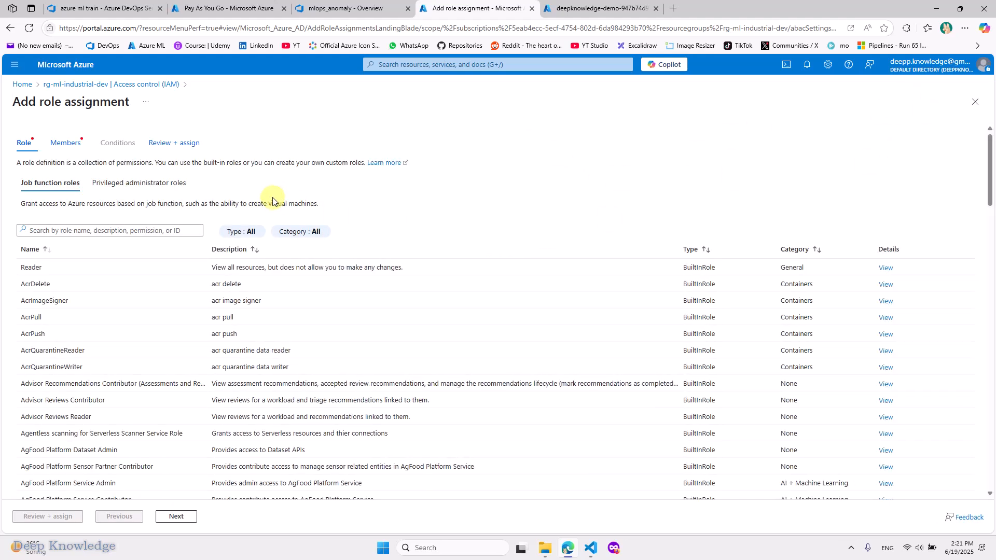
click(129, 182)
click(85, 298)
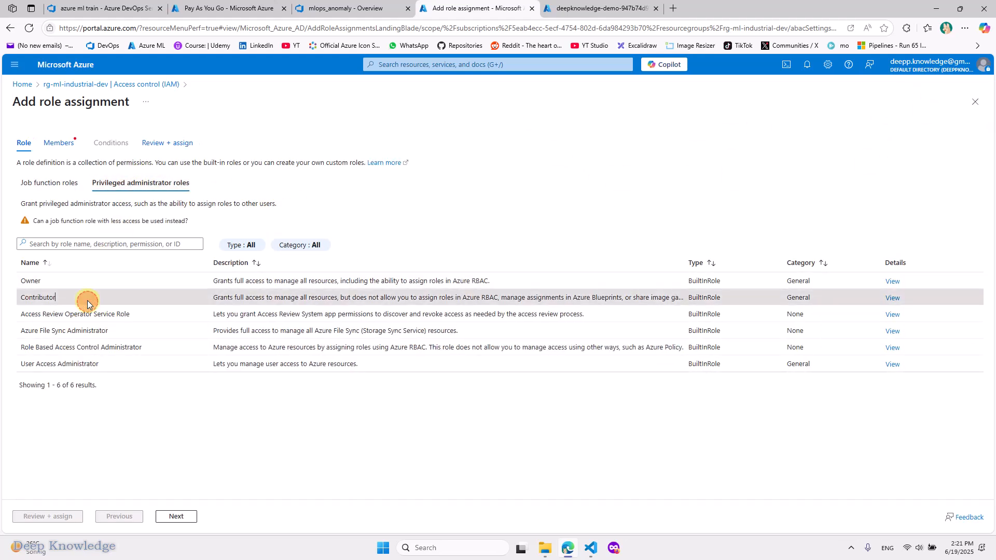
click(162, 519)
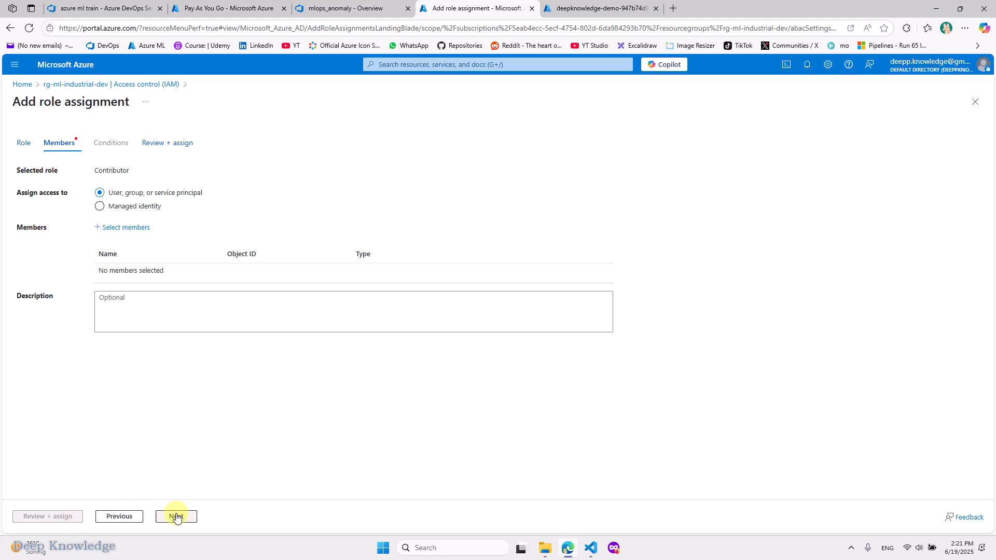
click(139, 227)
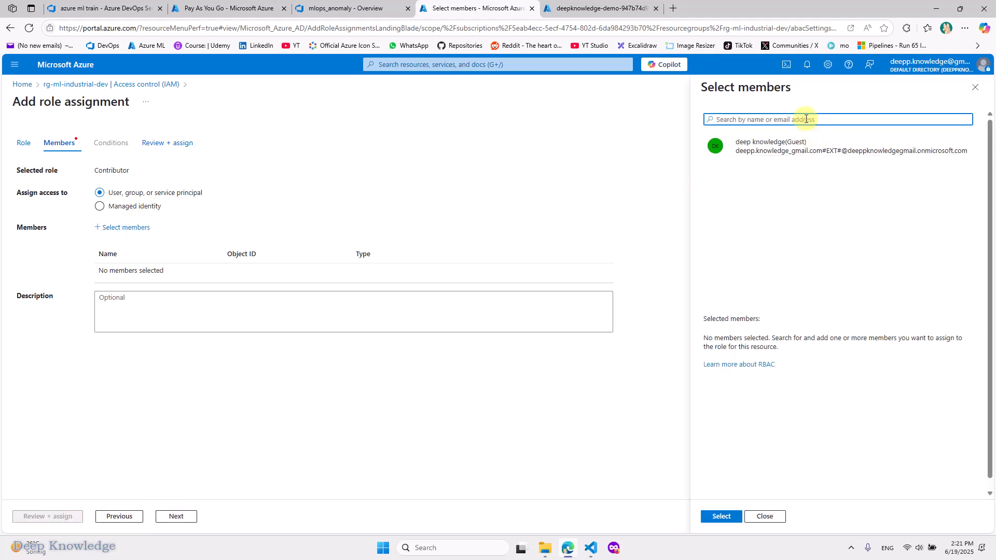
key(ctrl+v)
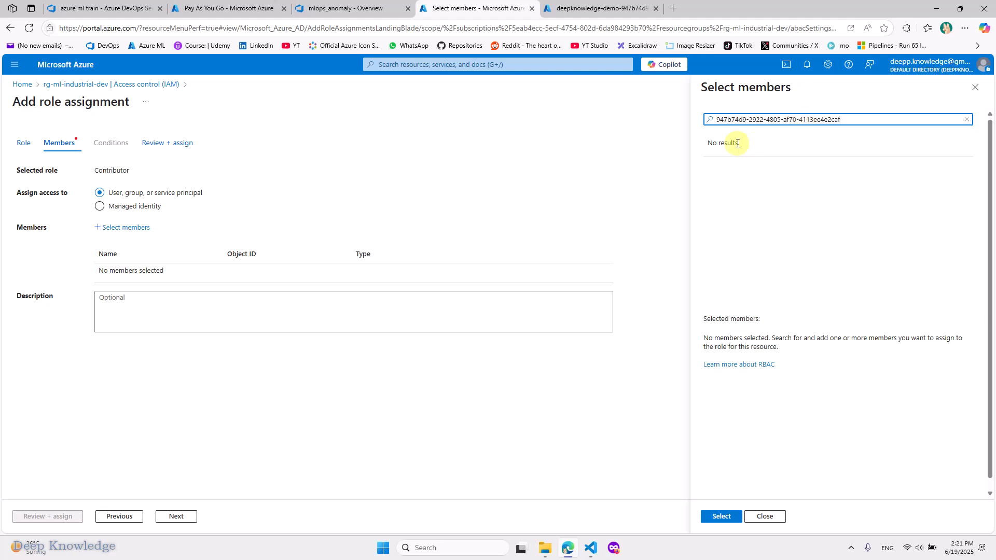
- Copy the Object ID of the deepknowledge-demo enterprise application and return to the member selection of the Contributor assignment
click(363, 8)
click(260, 8)
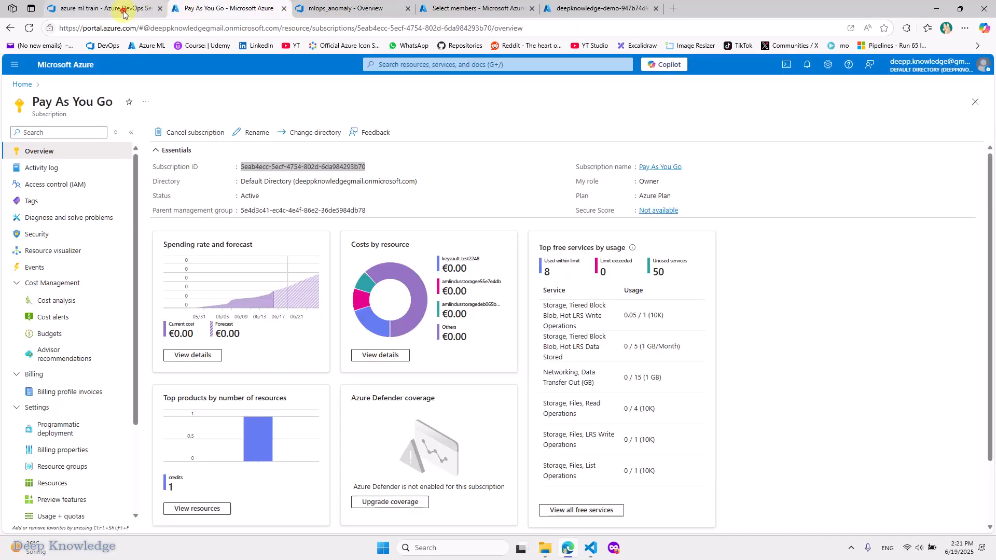
click(124, 11)
click(553, 11)
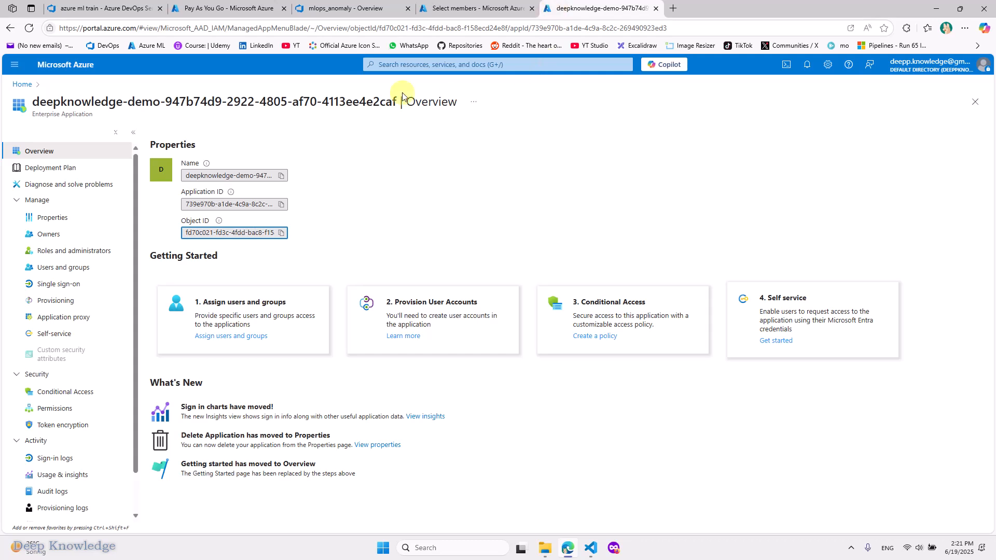
click(280, 233)
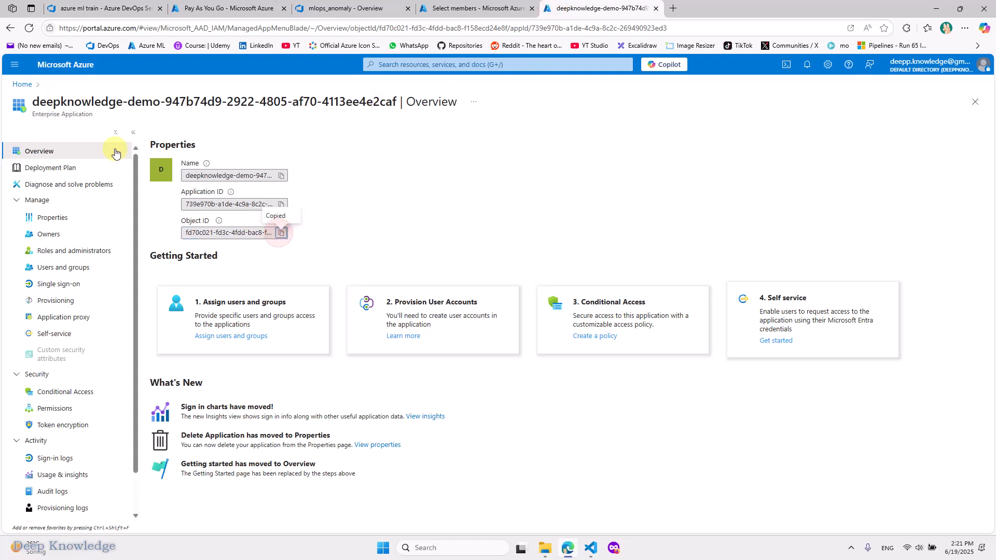
click(343, 7)
click(452, 8)
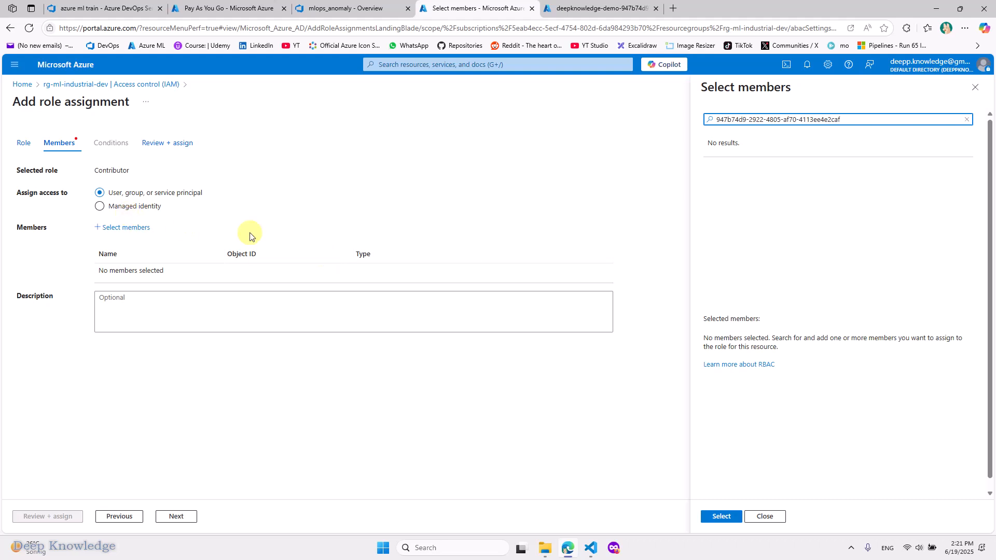
- Search for members by the copied Object ID and add the deepknowledge-demo application to the Contributor assignment
double_click(718, 120)
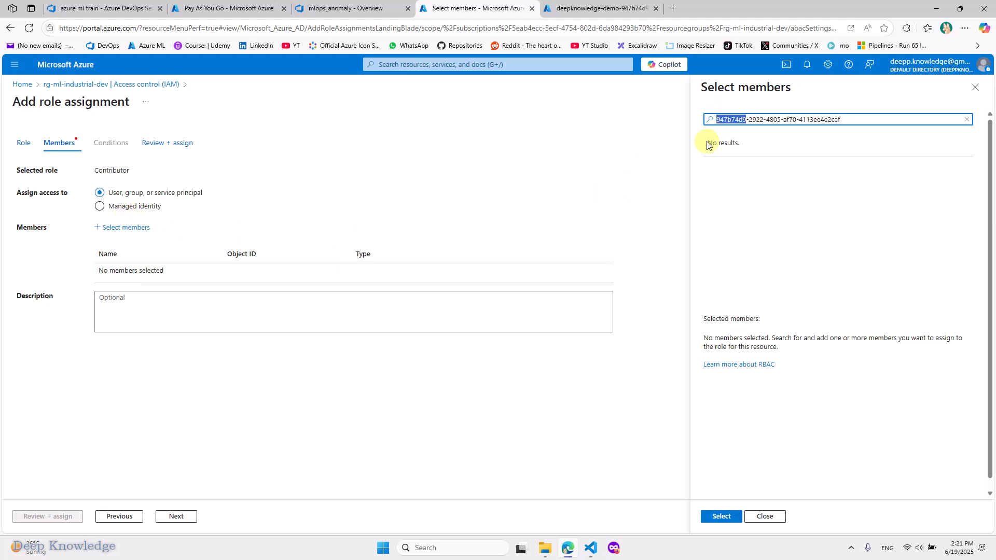
key(ctrl+a)
key(ctrl+v)
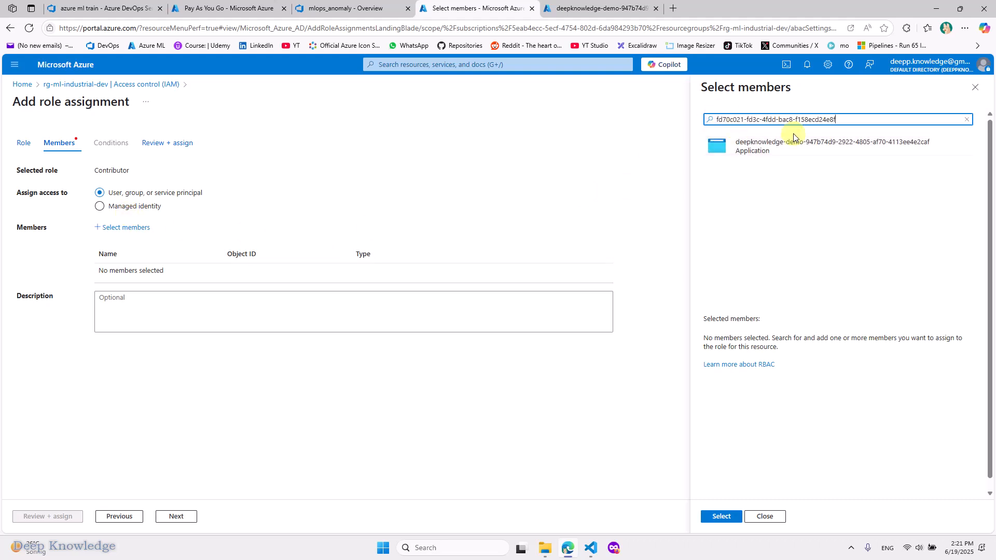
click(720, 141)
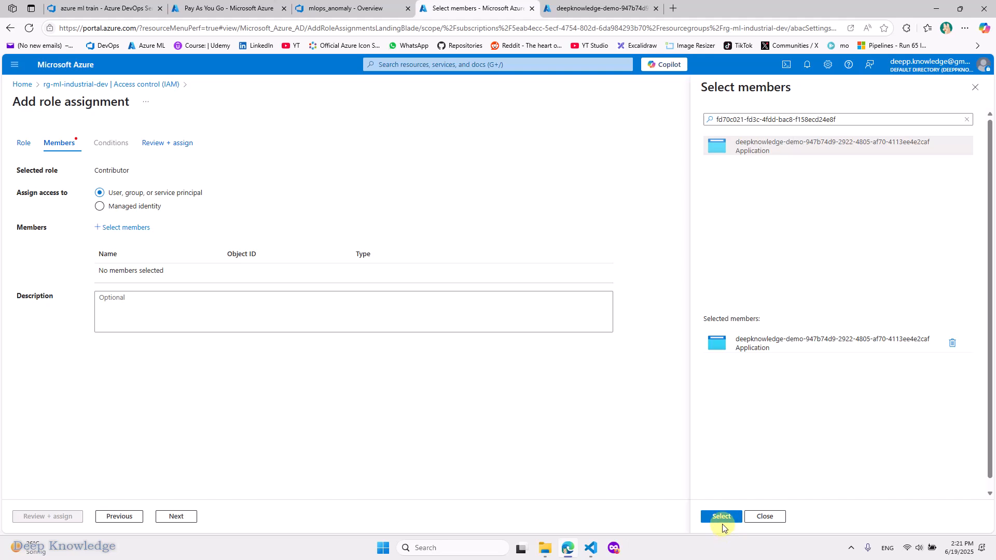
click(722, 516)
click(851, 548)
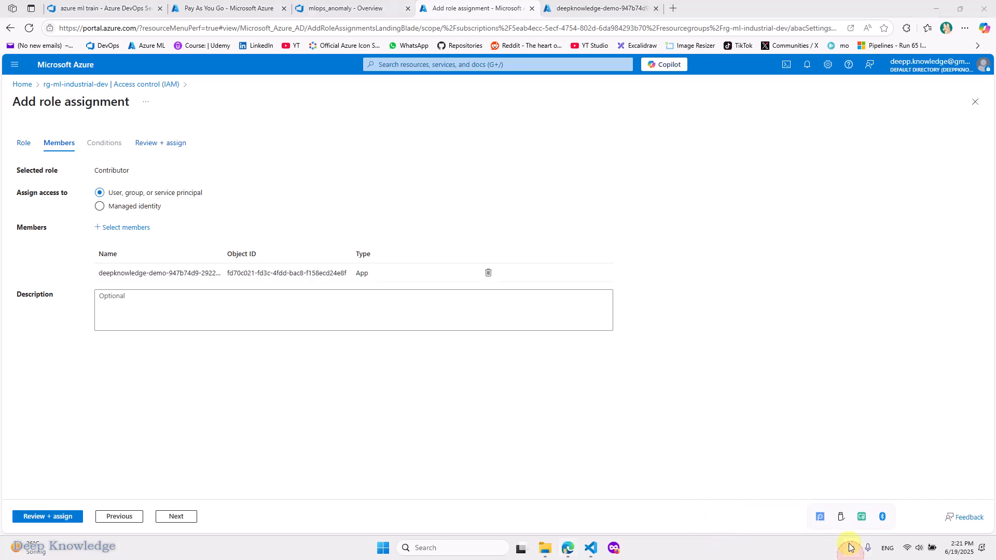
right_click(819, 517)
click(756, 451)
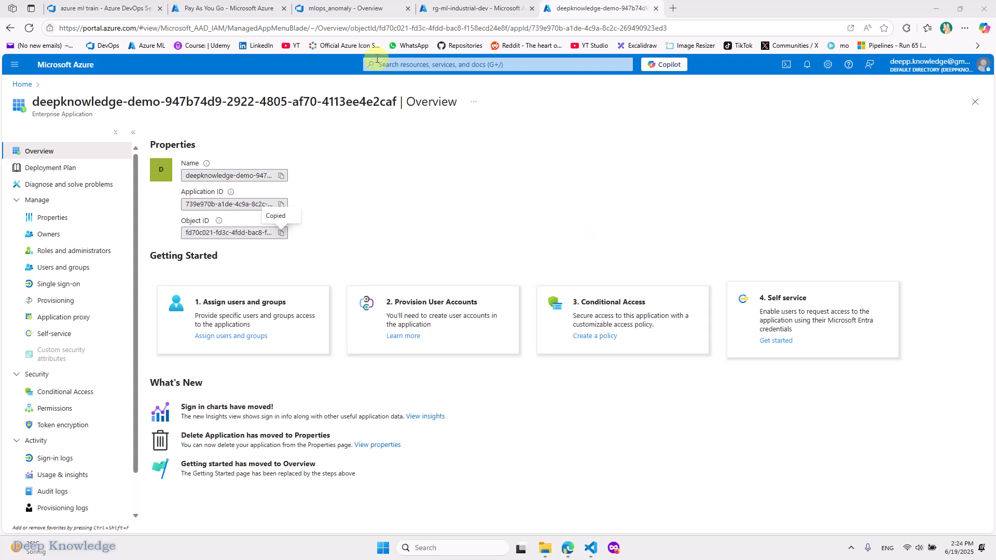
- Switch to Azure DevOps and check which code sources a new pipeline in the demo project offers
click(254, 12)
click(332, 8)
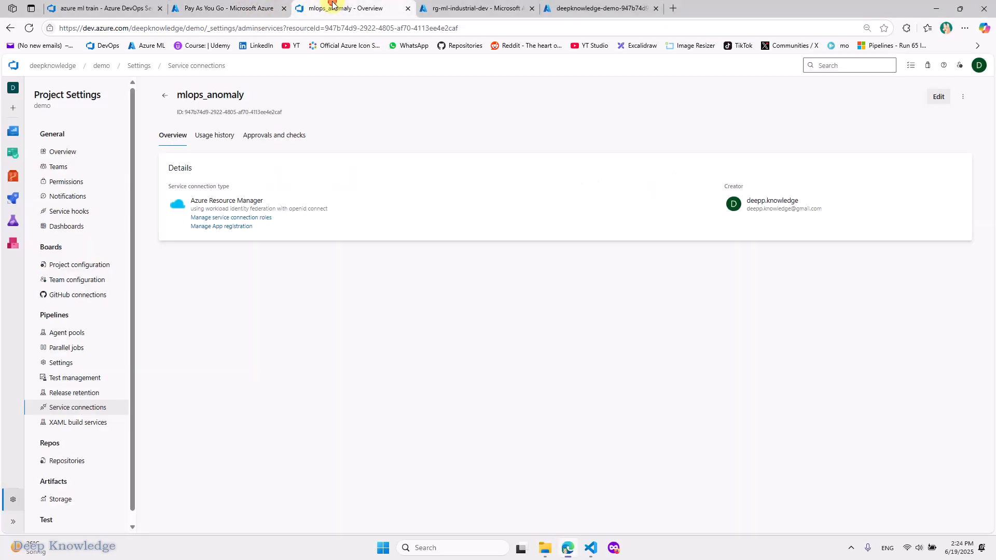
click(13, 178)
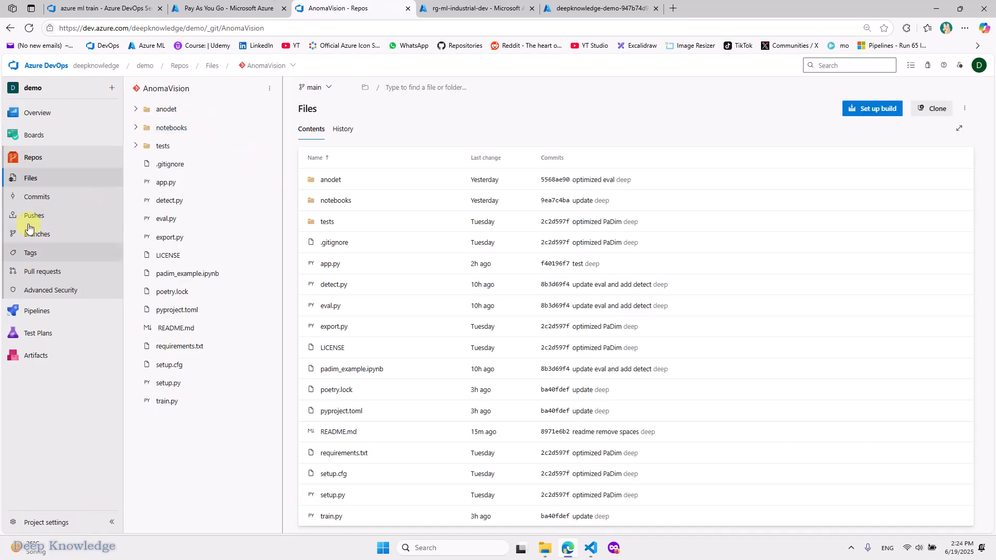
click(41, 311)
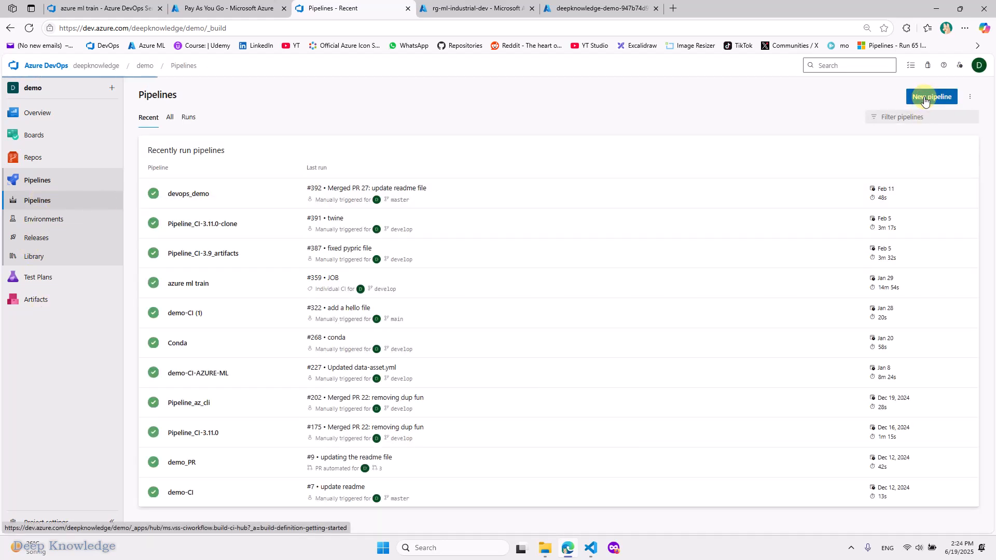
click(924, 100)
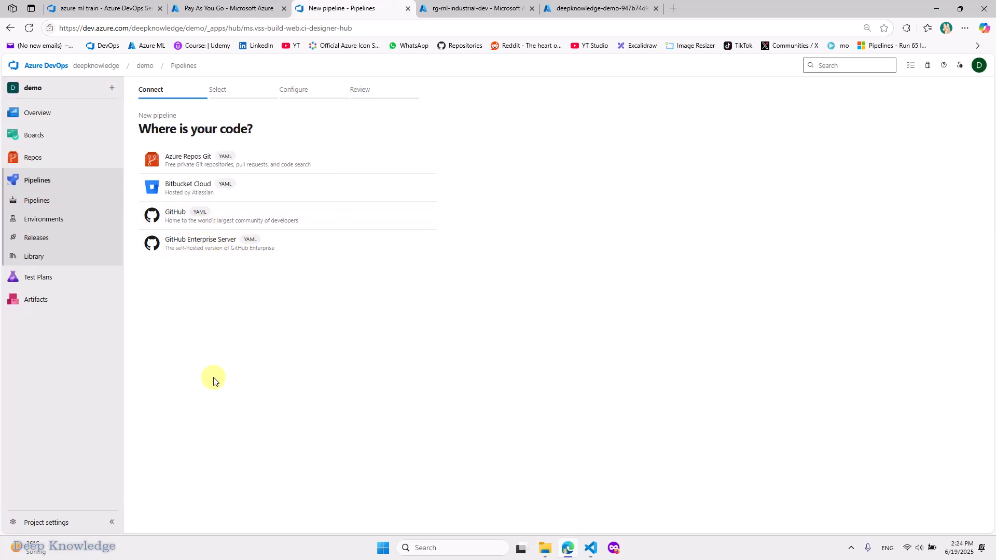
- Open the pipeline settings of the deepknowledge organization
click(29, 525)
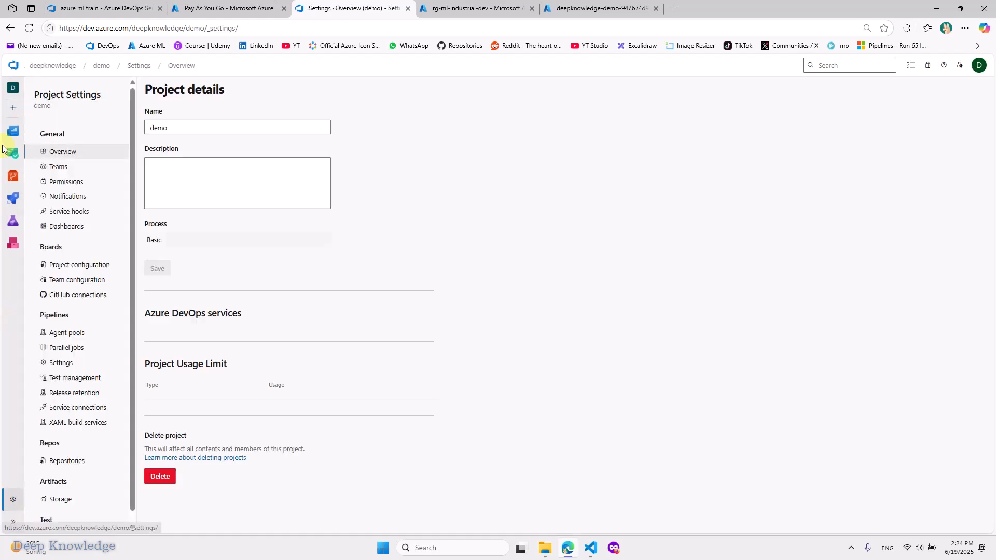
click(12, 67)
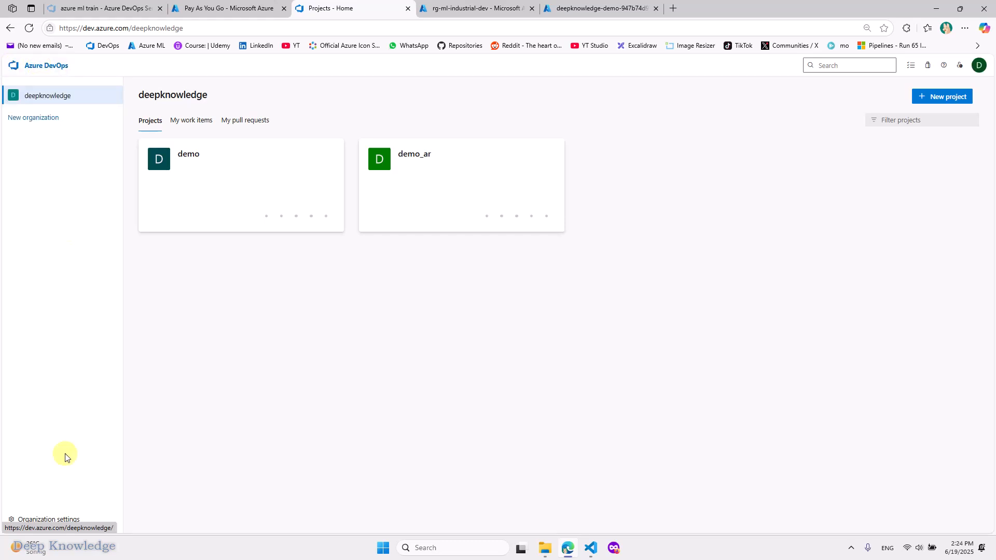
click(56, 521)
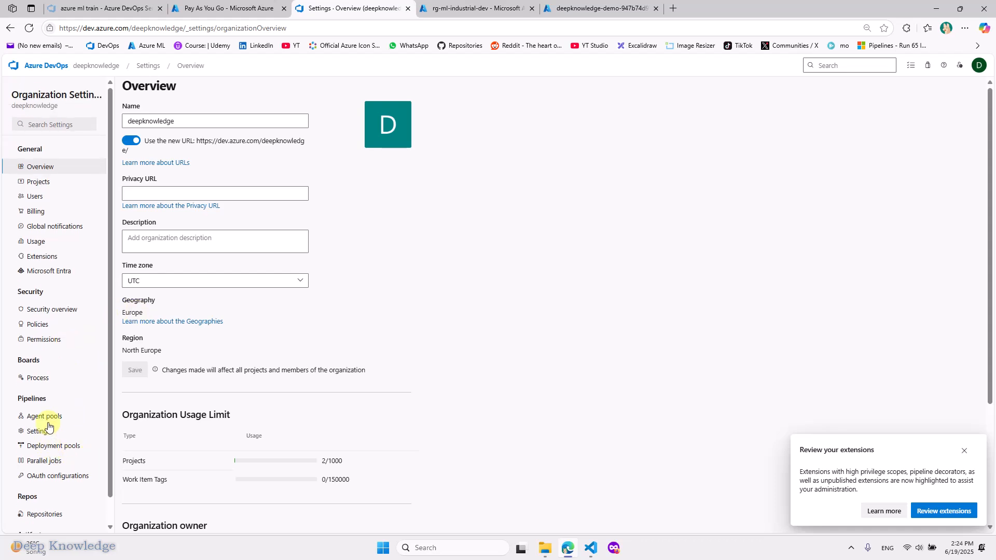
scroll(57, 446, down, 1)
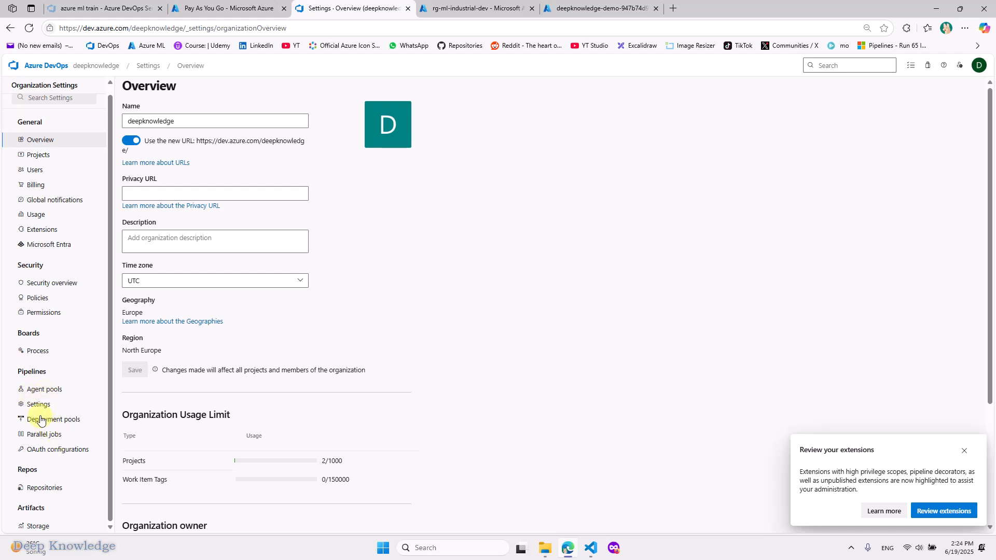
scroll(52, 457, up, 1)
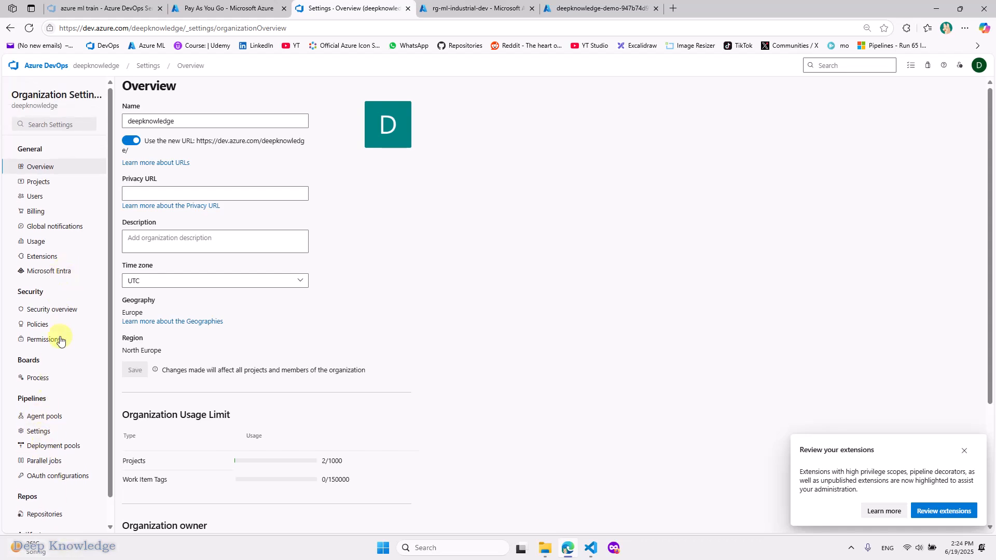
scroll(58, 428, down, 1)
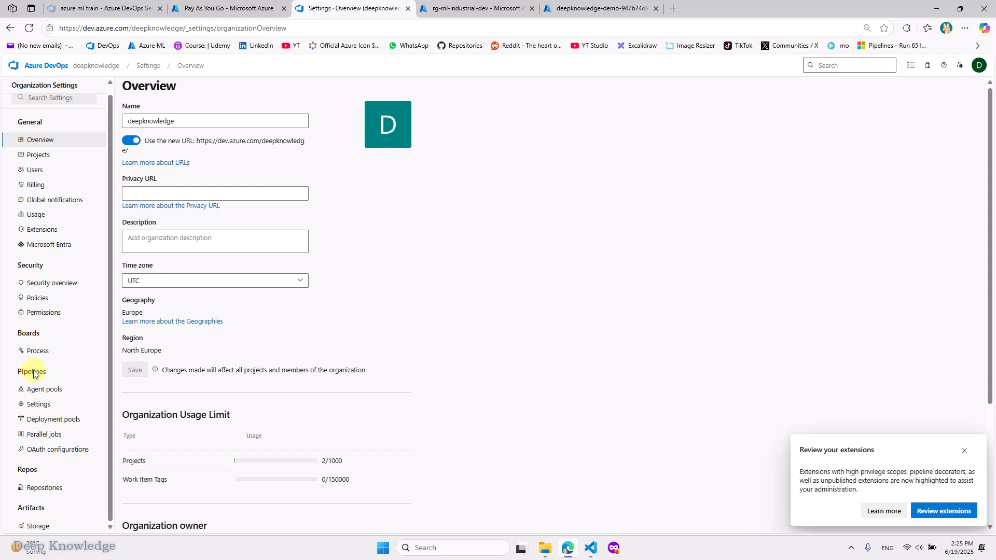
click(38, 391)
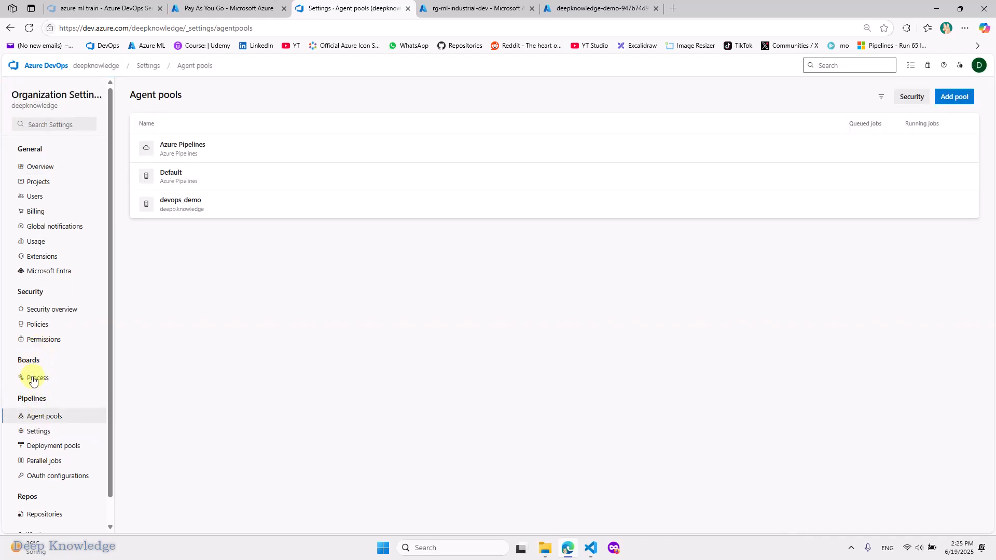
click(39, 431)
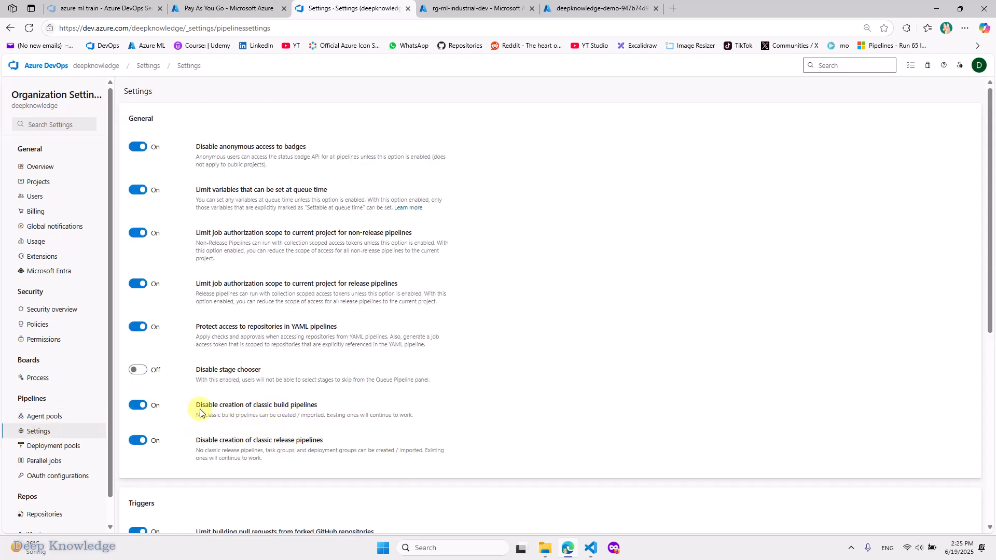
- Turn off the organization options that disable creation of classic build pipelines and classic release pipelines
drag(198, 405, 334, 402)
click(174, 407)
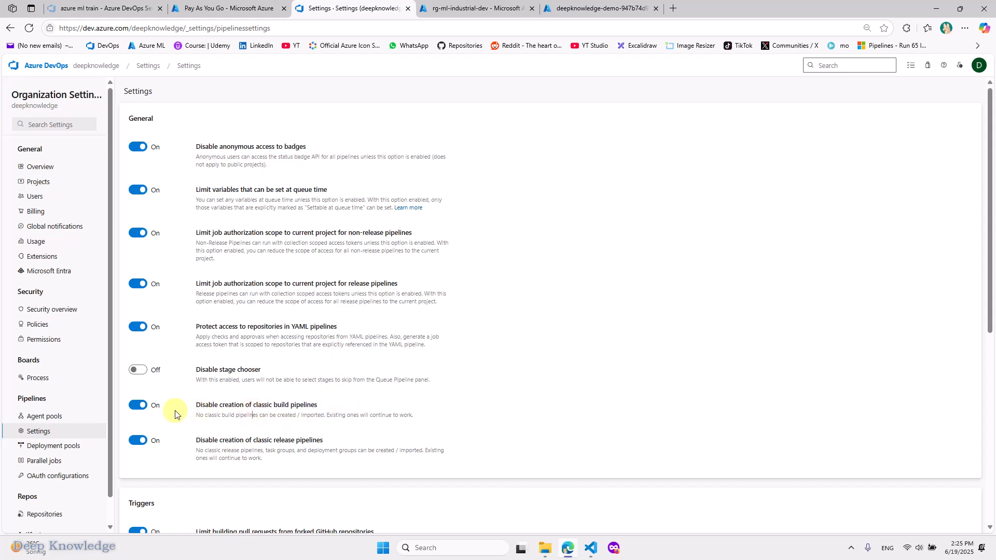
click(138, 409)
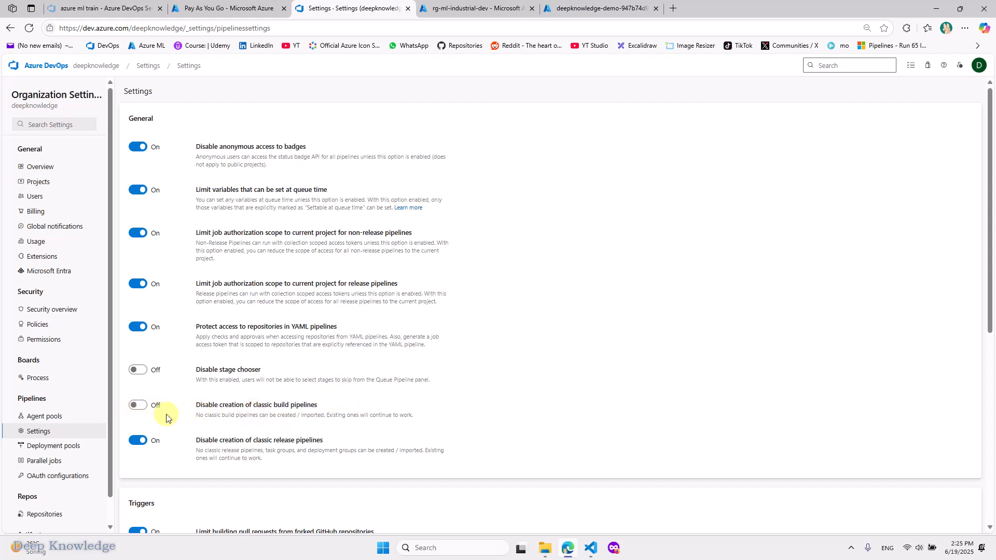
click(137, 441)
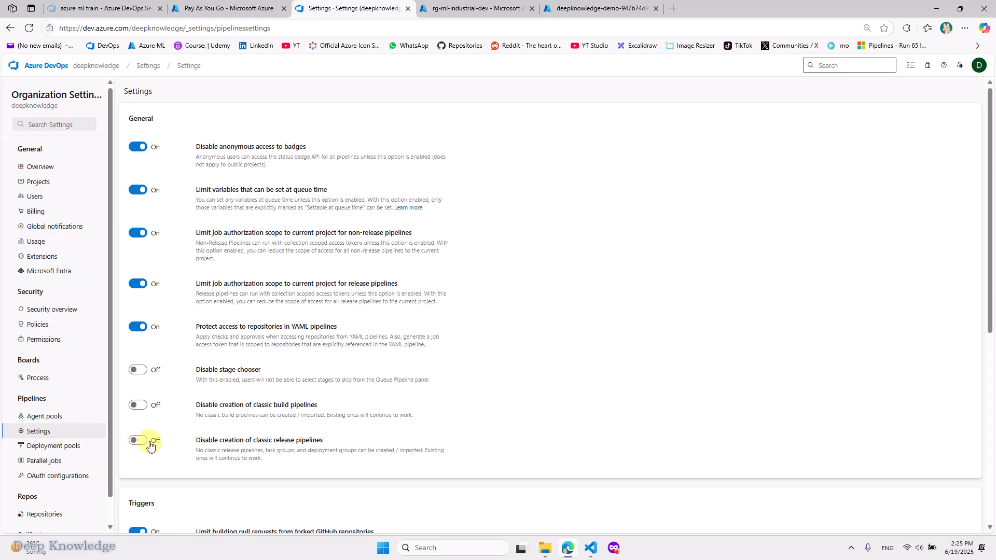
click(213, 404)
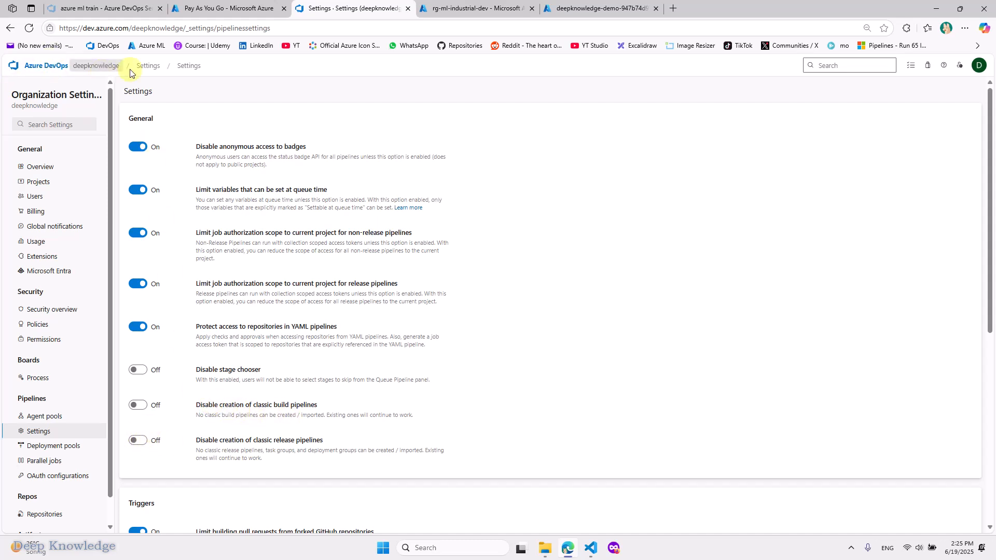
- Create a classic-editor pipeline in the demo project from the AnomaVision repository's main branch, starting with an empty job
click(120, 69)
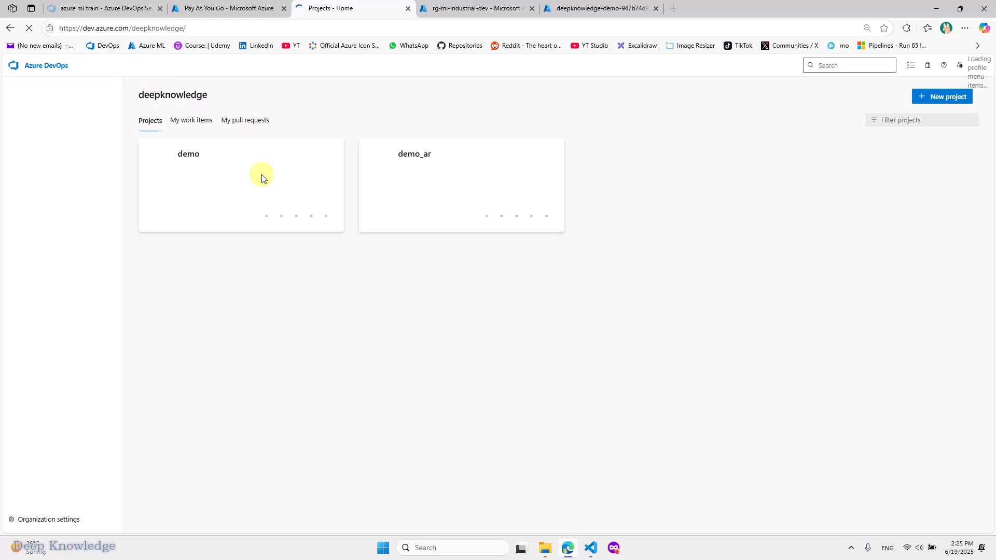
click(261, 178)
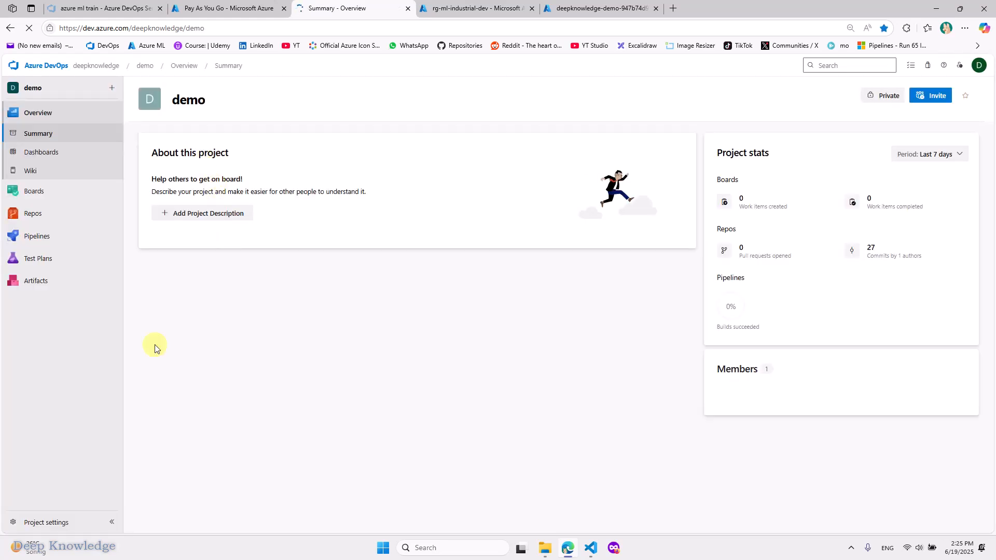
click(27, 236)
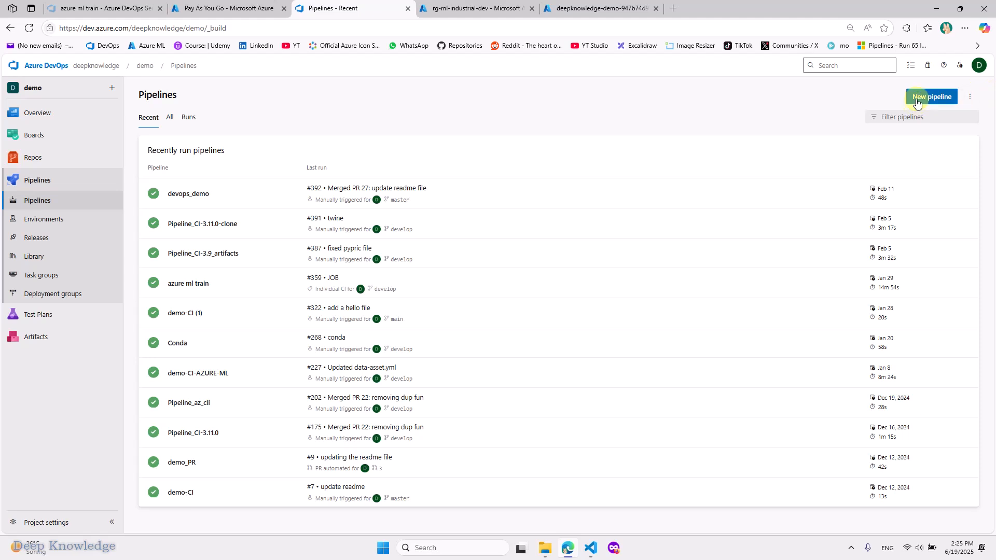
click(919, 98)
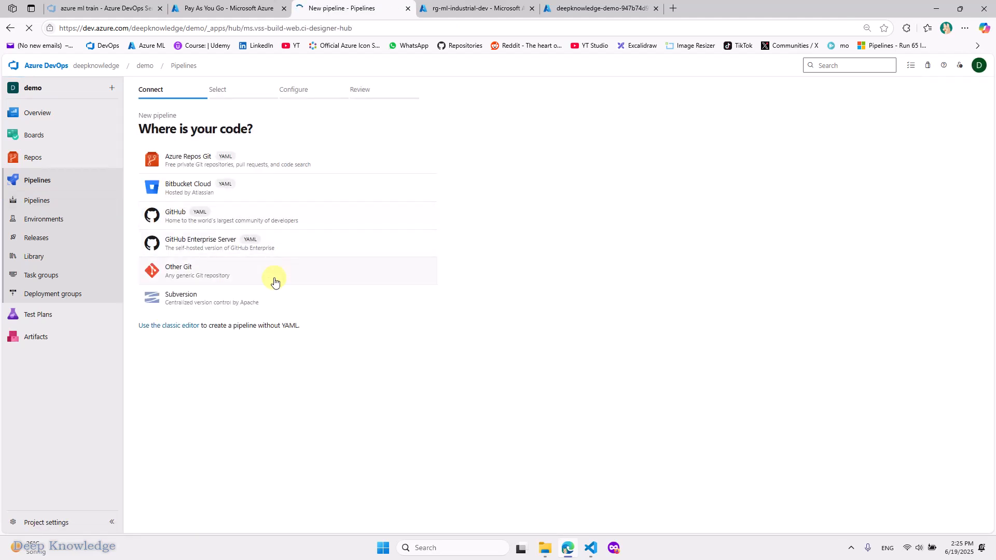
click(166, 329)
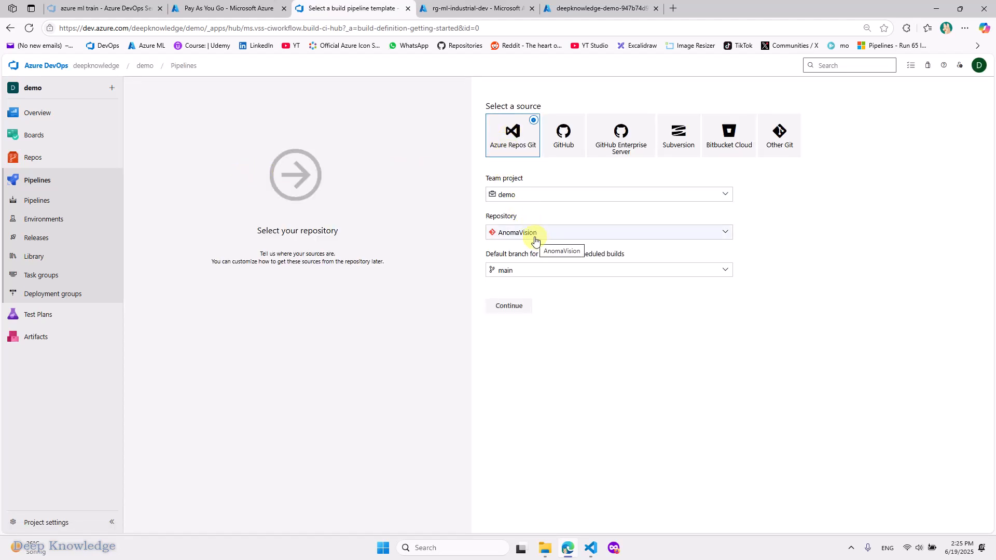
click(508, 308)
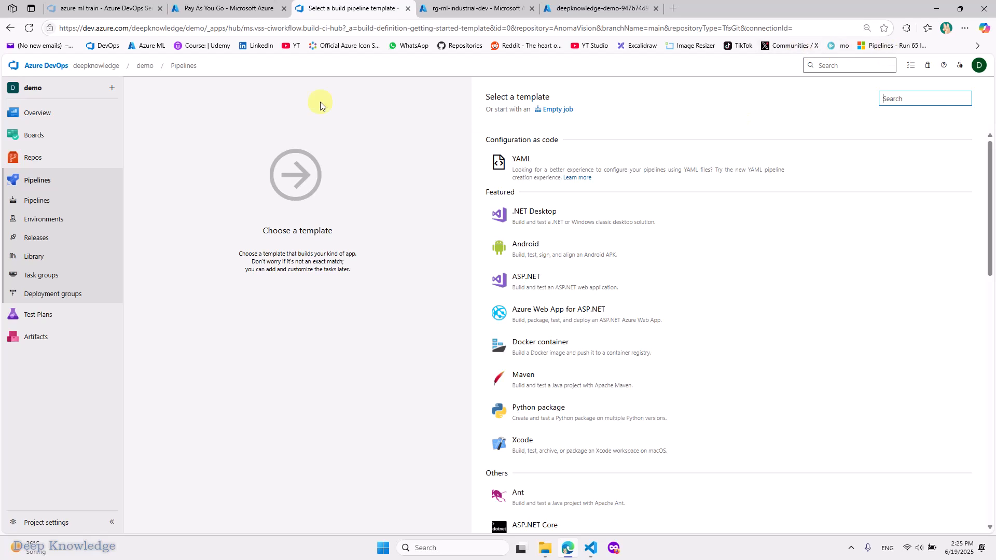
click(564, 110)
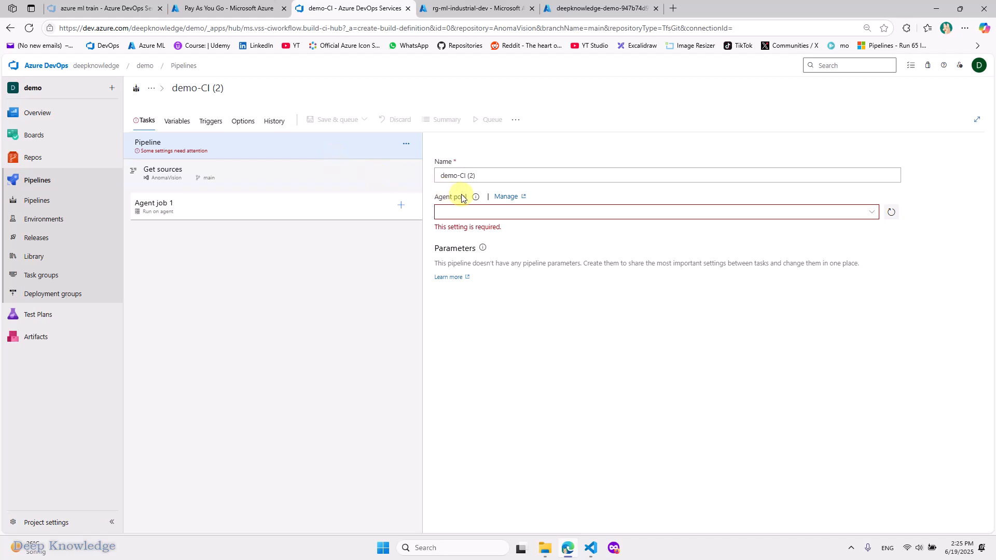
- Set the pipeline's agent pool to Default and name the pipeline Anomavision
click(445, 175)
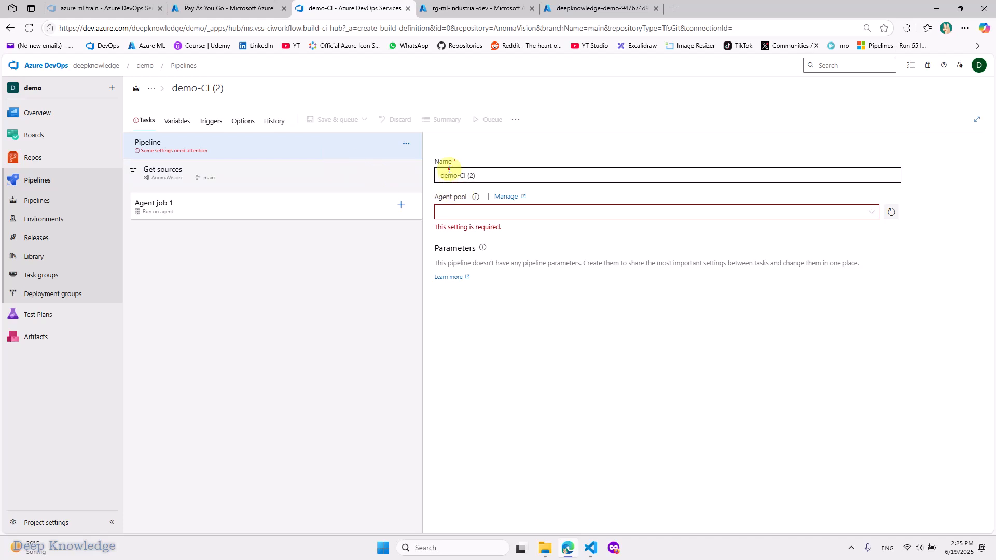
click(464, 214)
click(876, 214)
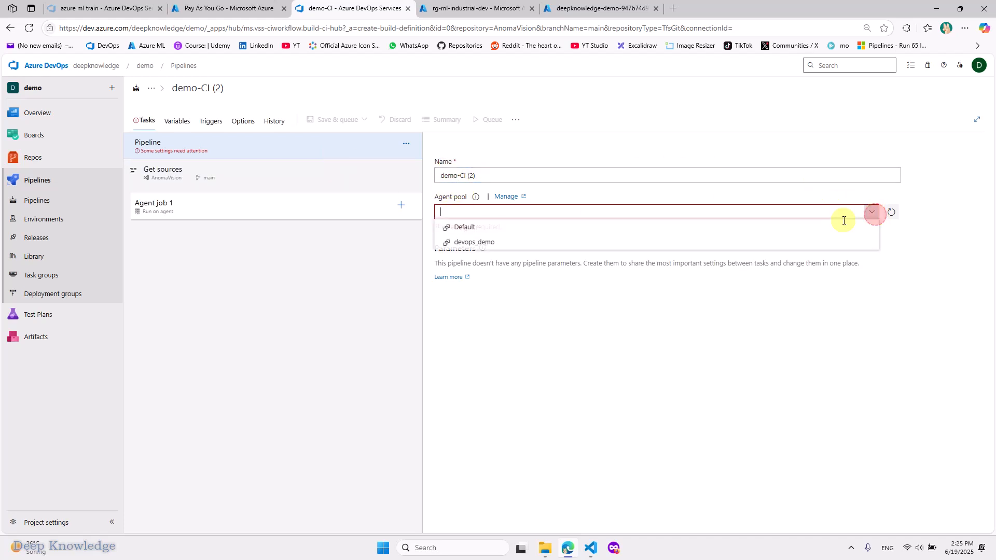
click(587, 232)
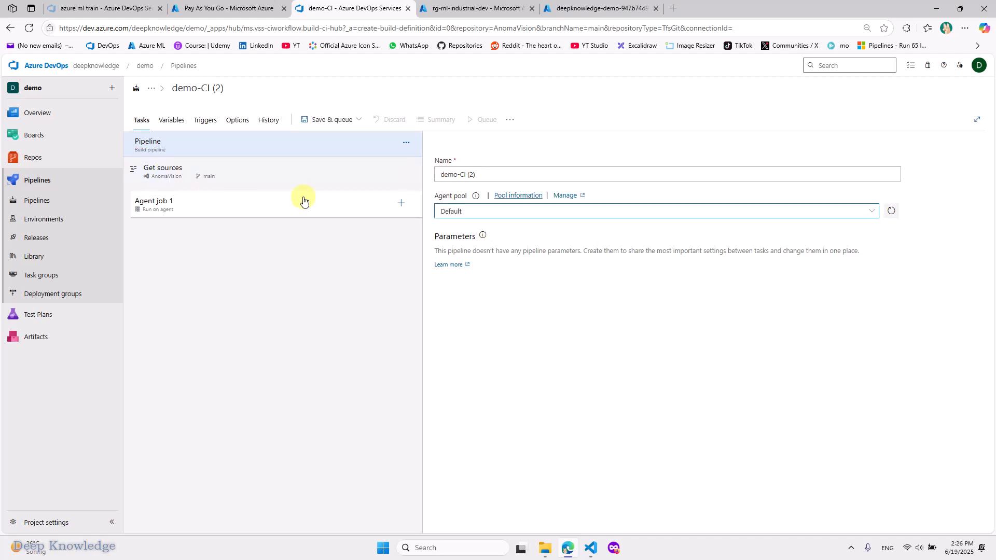
triple_click(444, 173)
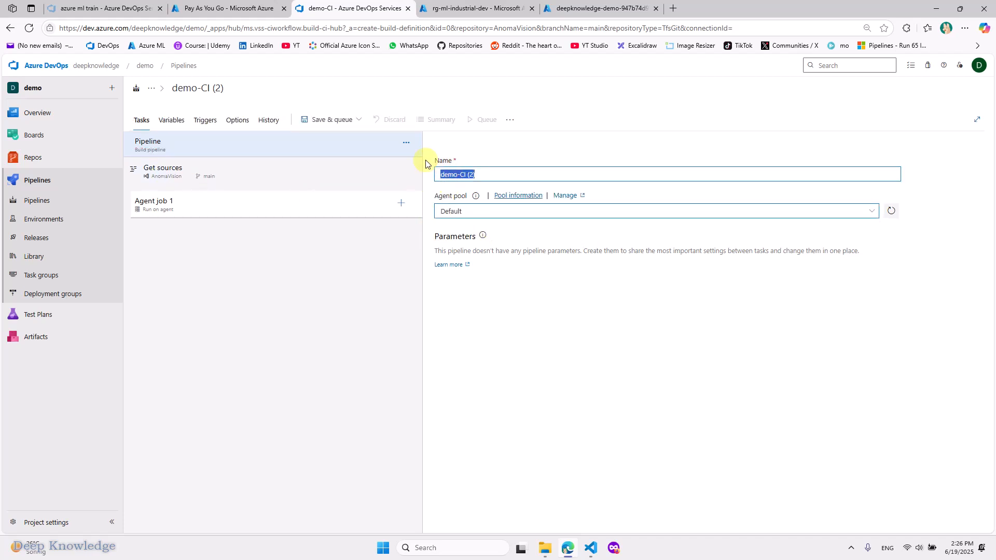
text(Anomavision)
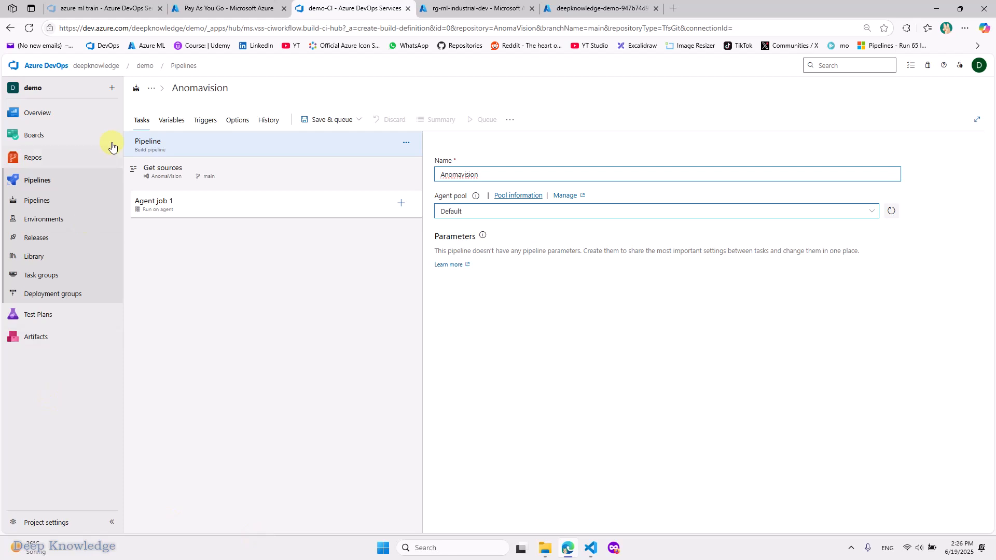
- Set the agent pool of Agent job 1 to Default
click(197, 202)
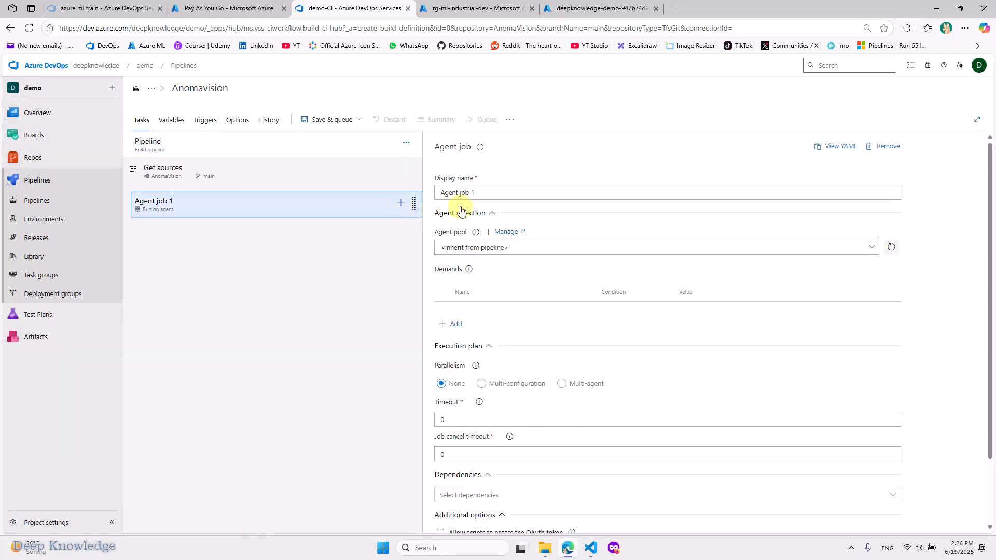
click(877, 247)
click(460, 278)
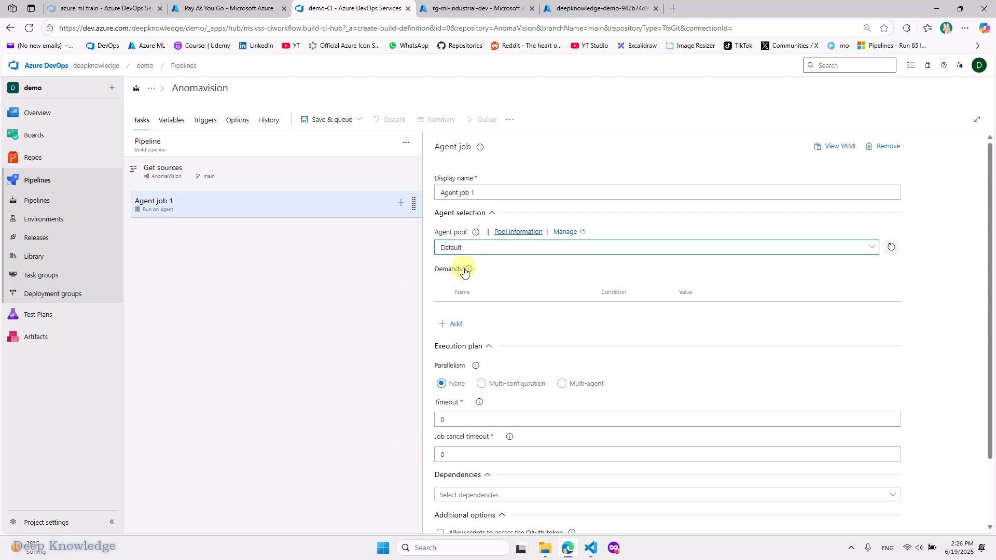
- Add a Use Python version task to Agent job 1 and set its version spec to 3.11.0
click(400, 202)
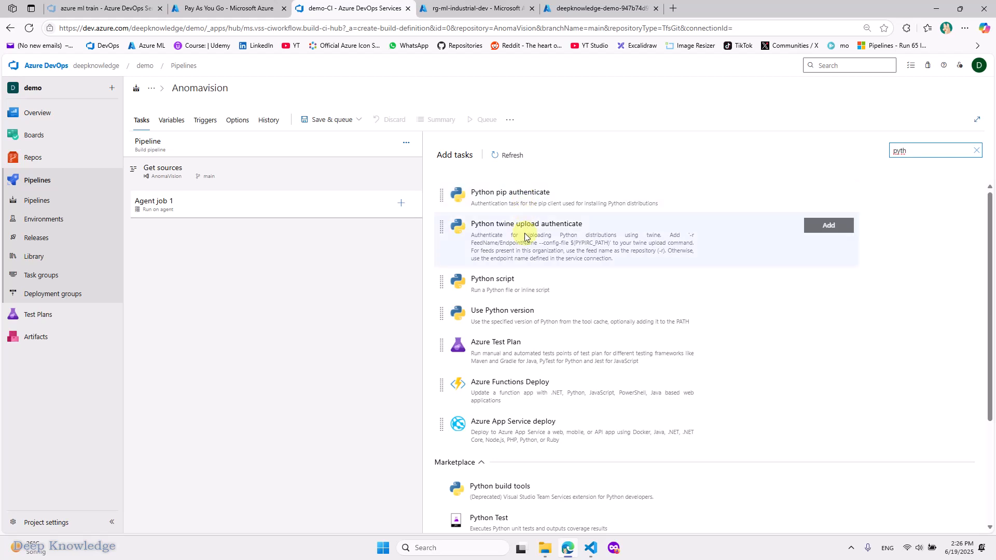
click(511, 327)
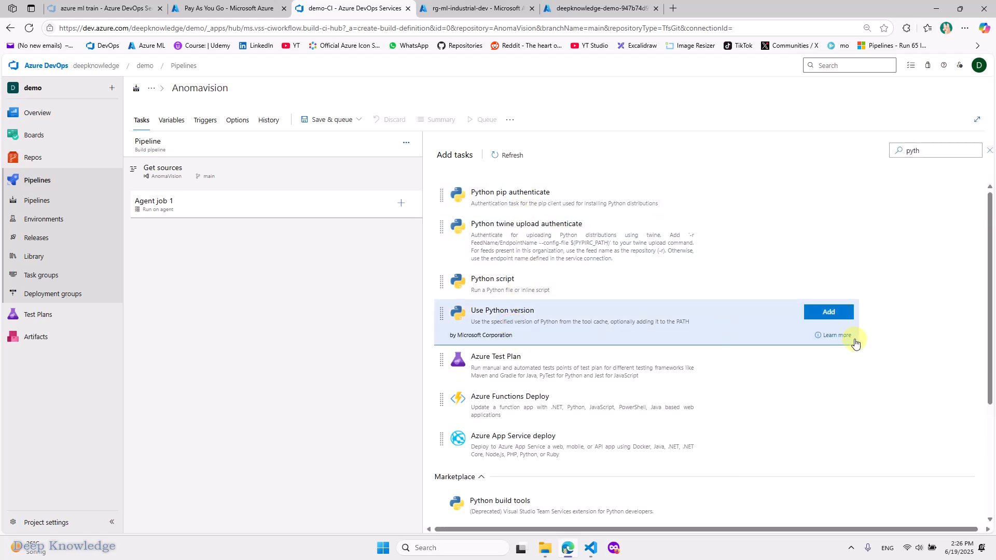
click(830, 312)
click(223, 231)
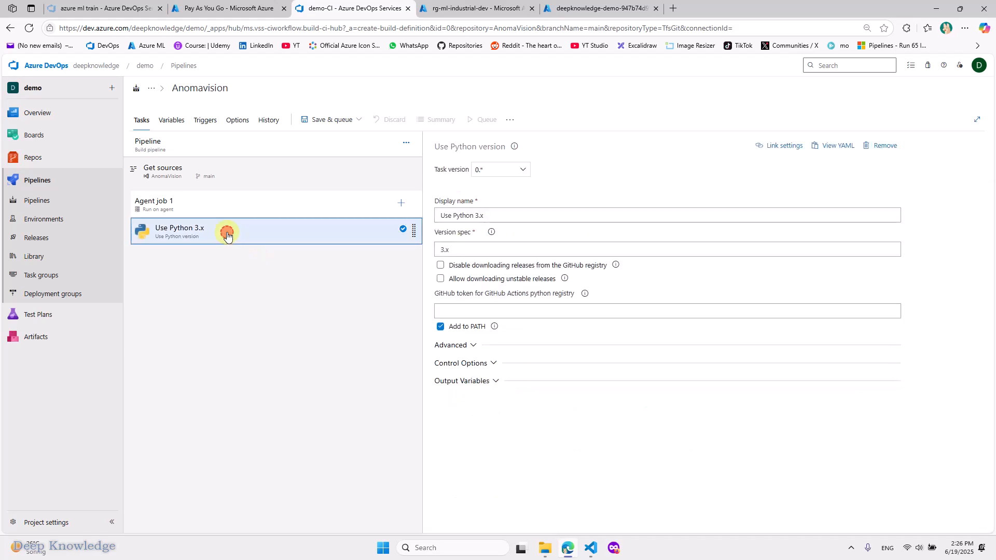
click(446, 250)
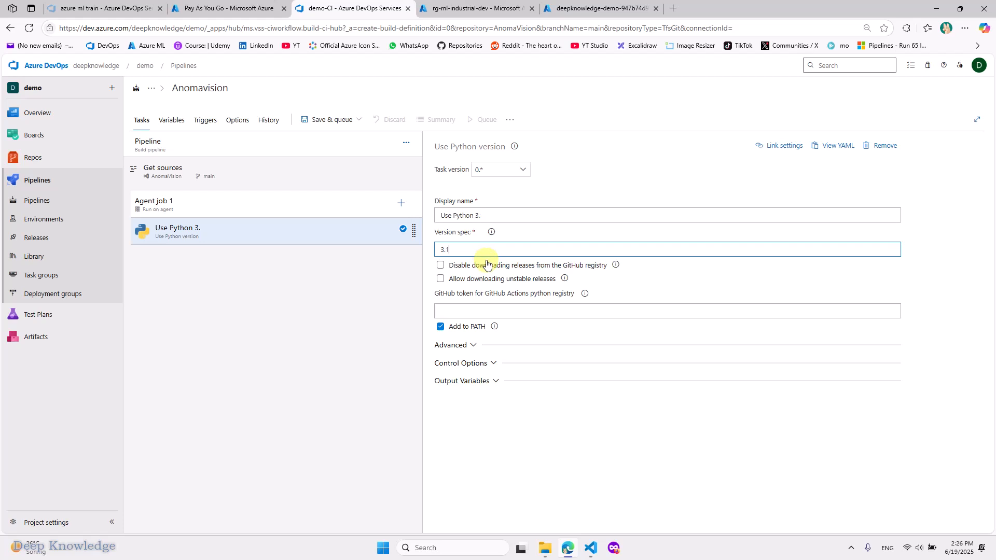
text(.0)
click(332, 330)
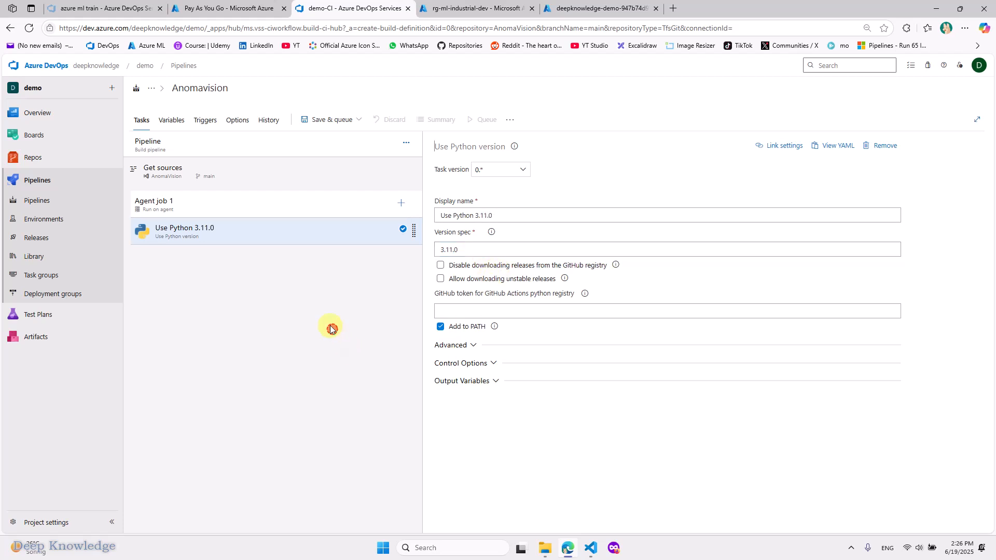
- Add an Azure CLI task to Agent job 1 after the Python task and open its settings
click(400, 205)
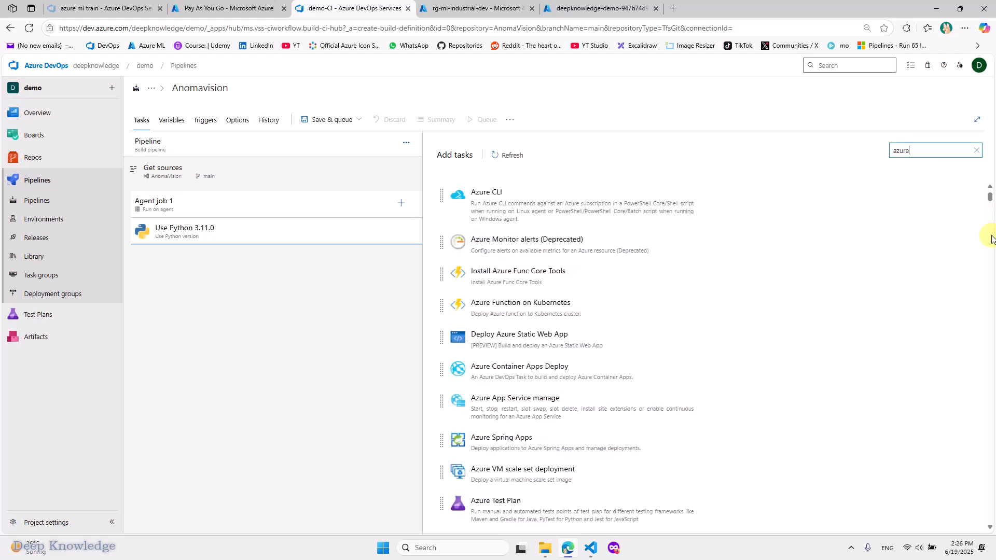
click(534, 211)
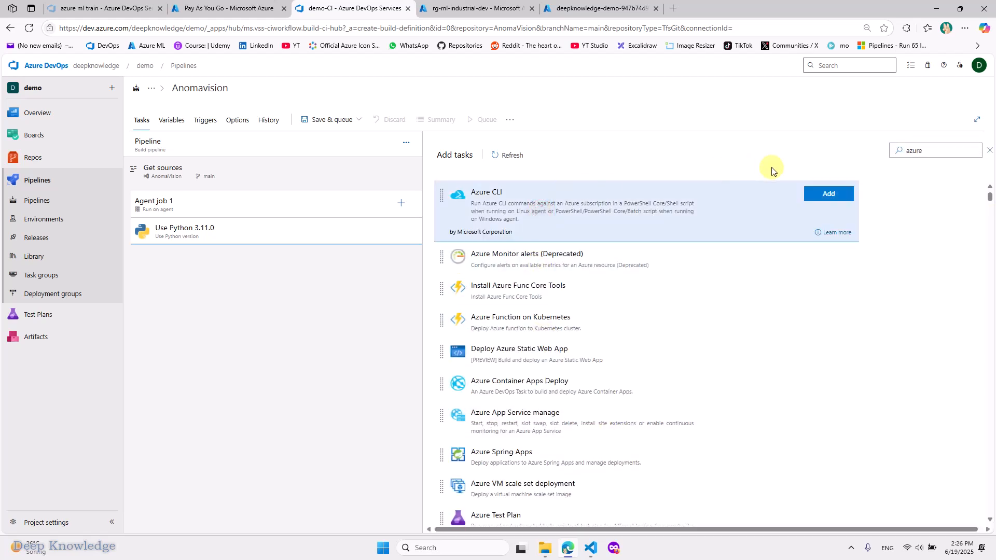
click(812, 195)
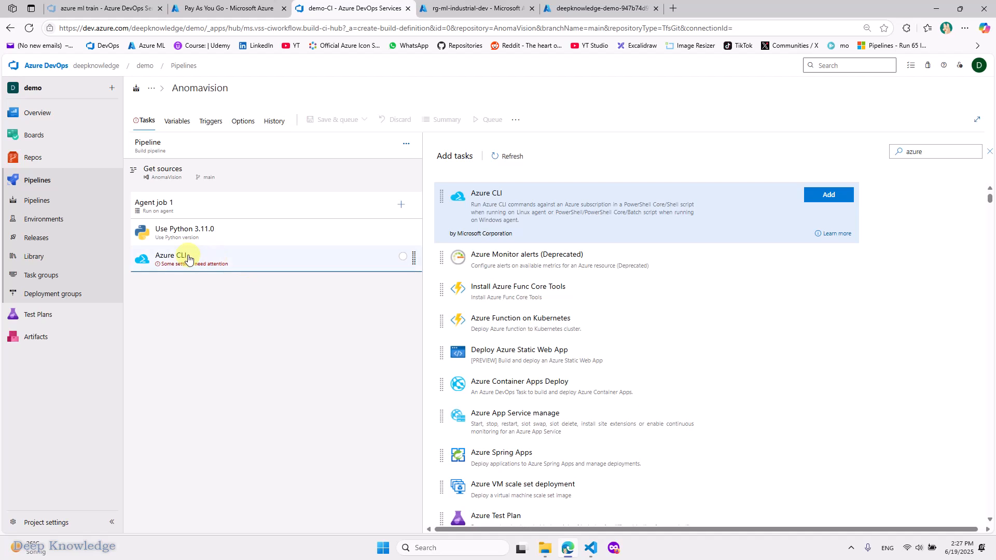
click(186, 256)
- Configure the Azure CLI task with the mlops_anomaly connection, PowerShell script type and inline script location
click(525, 247)
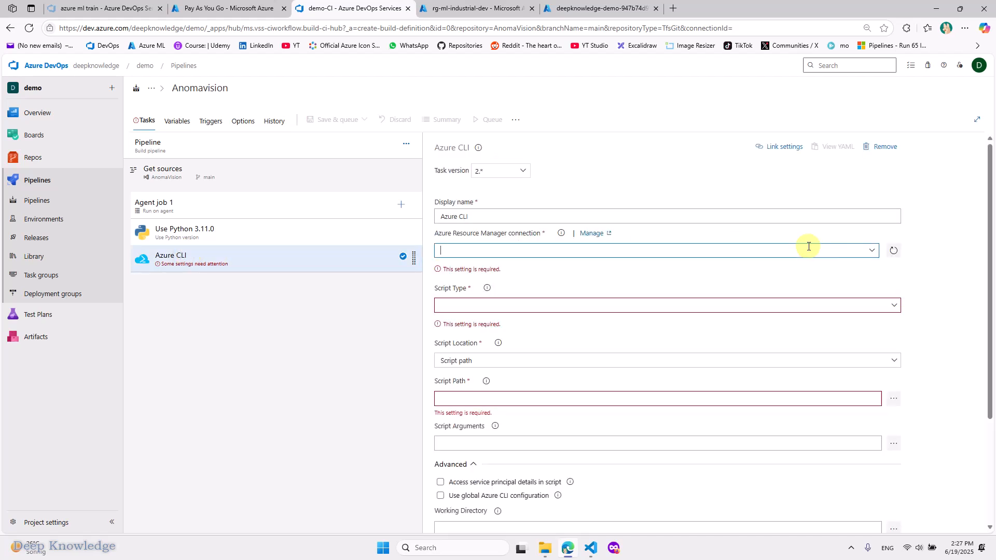
click(877, 254)
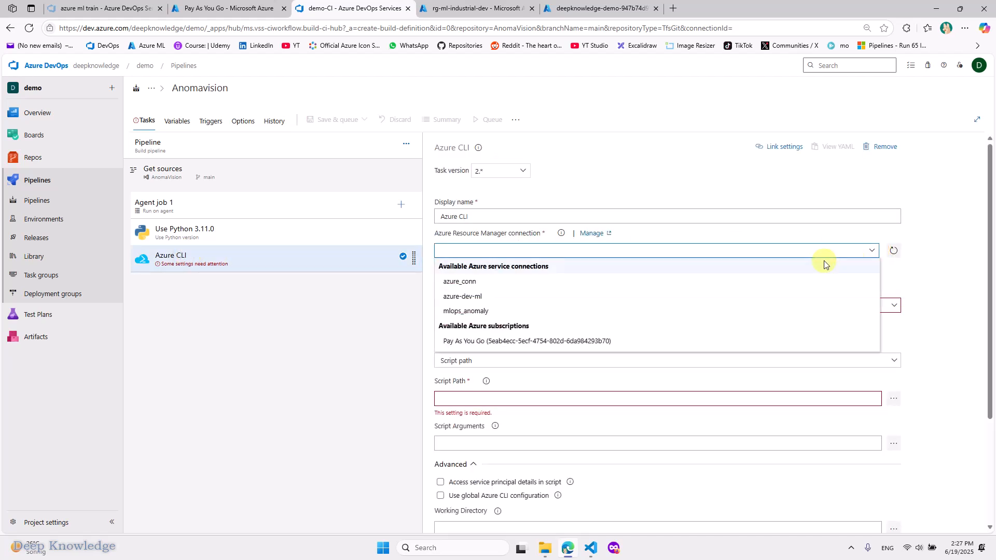
click(476, 311)
click(496, 296)
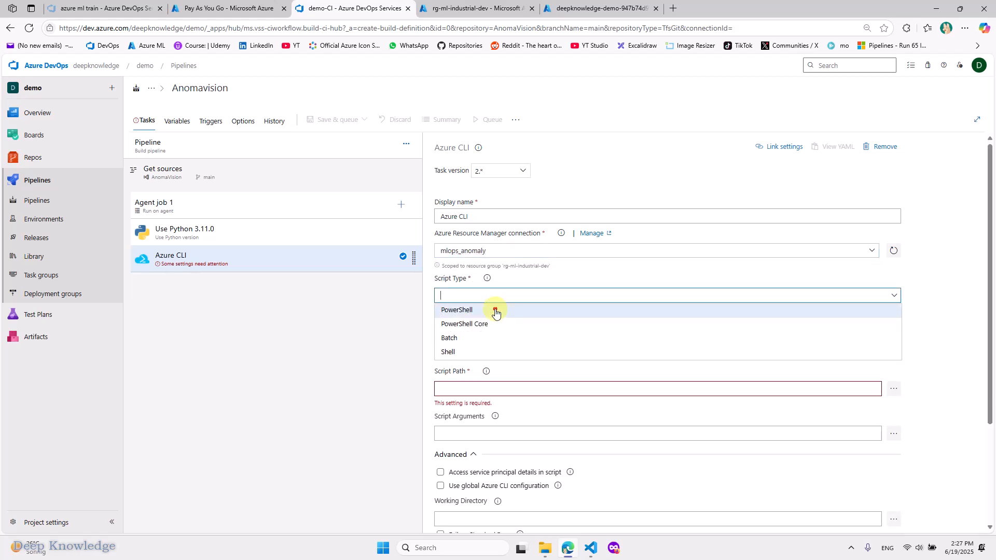
click(495, 311)
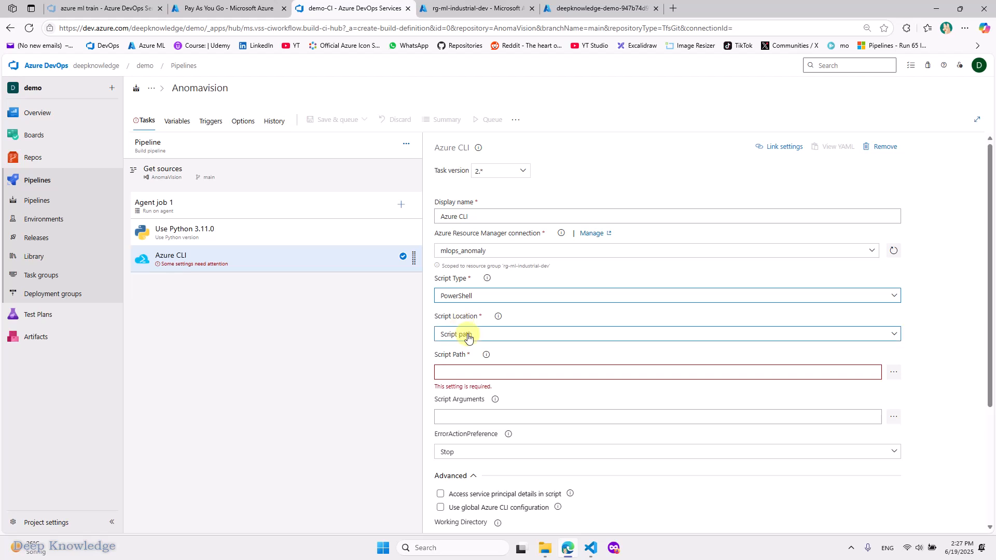
double_click(468, 335)
click(446, 336)
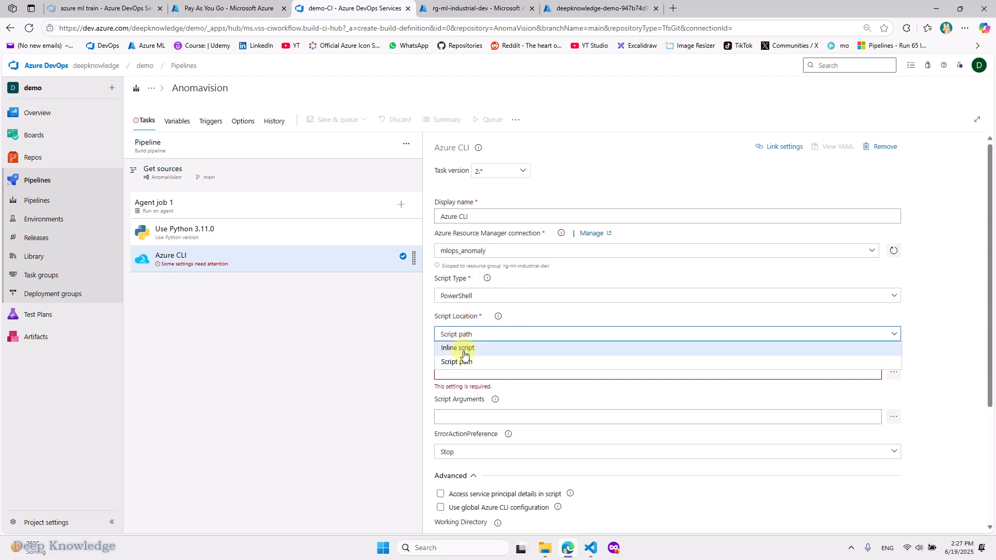
click(463, 348)
- Reuse the extension command from azure ml train's Install ML Extension task, making the Azure CLI task's inline script "az extension add --name ml"
click(481, 388)
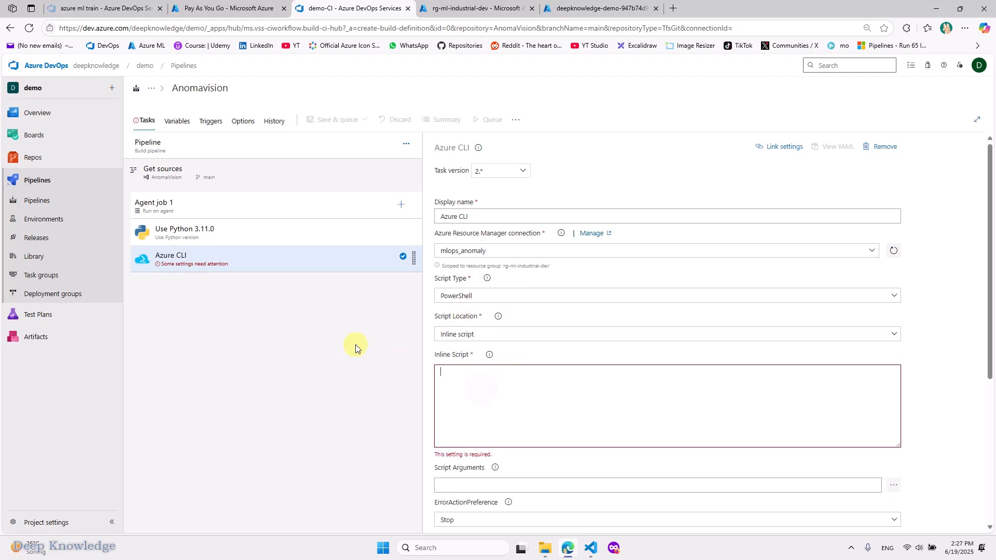
click(125, 8)
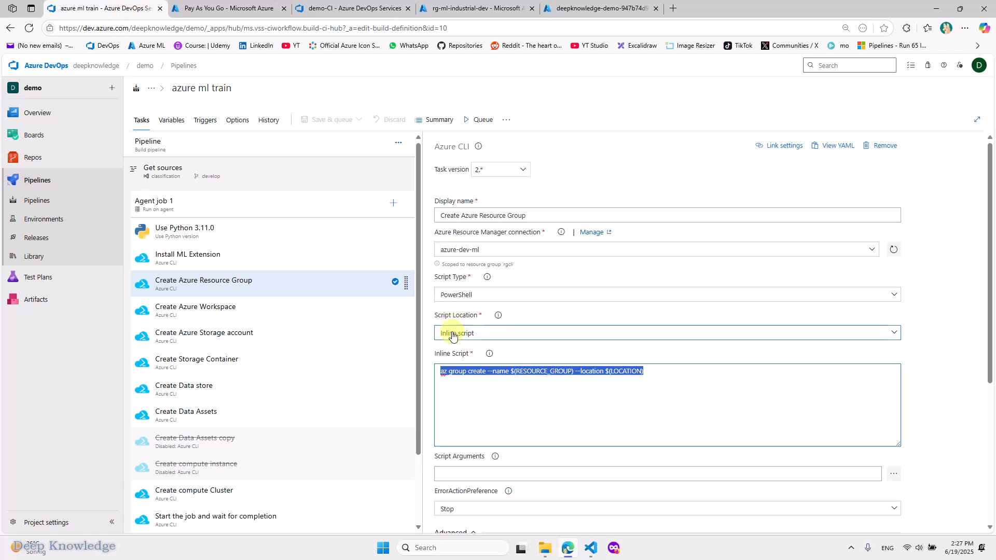
click(183, 255)
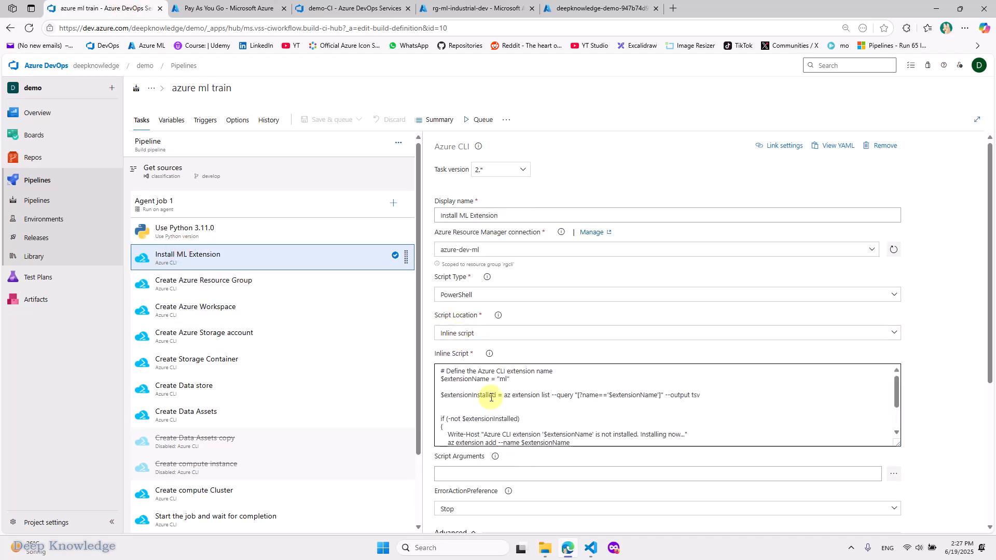
scroll(471, 399, down, 2)
click(454, 398)
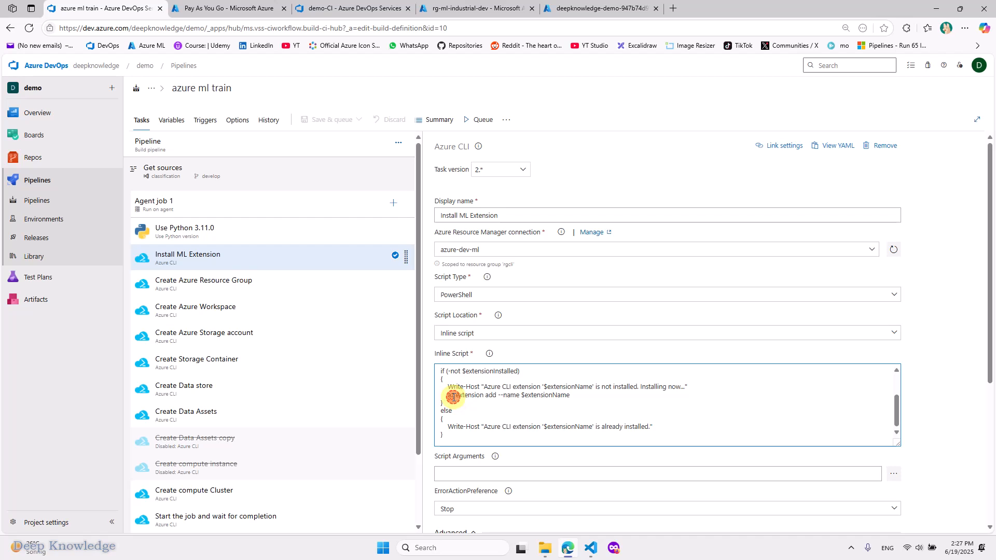
triple_click(453, 397)
key(ctrl+c)
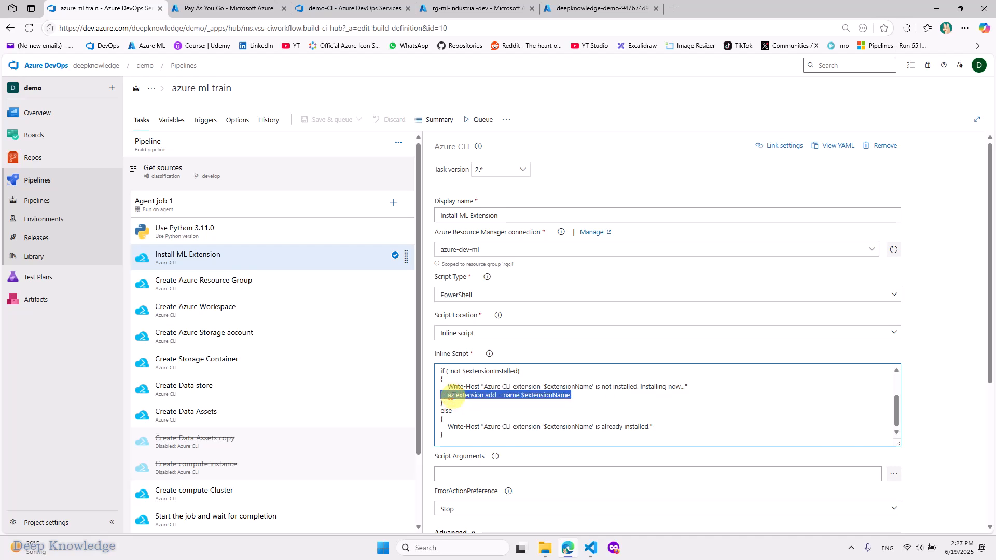
click(334, 8)
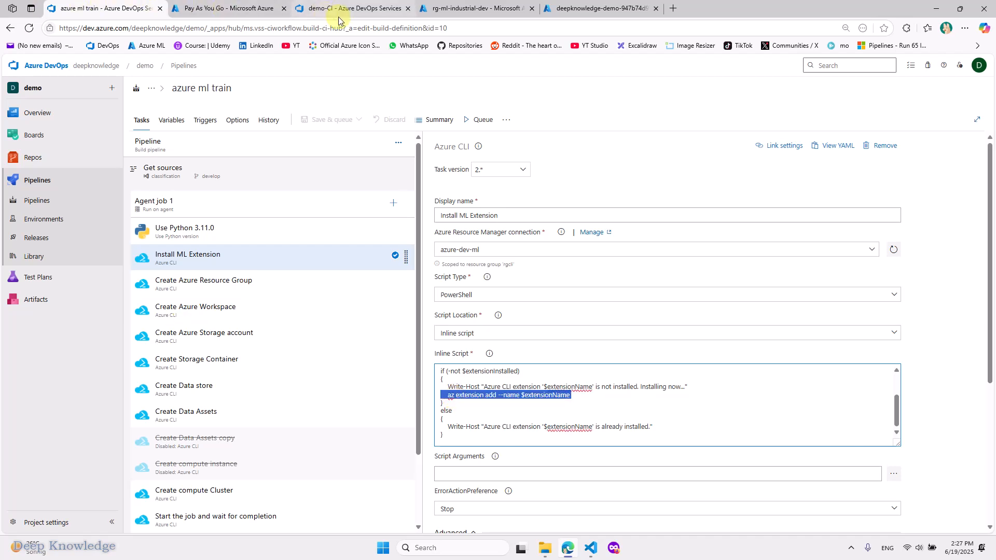
key(ctrl+v)
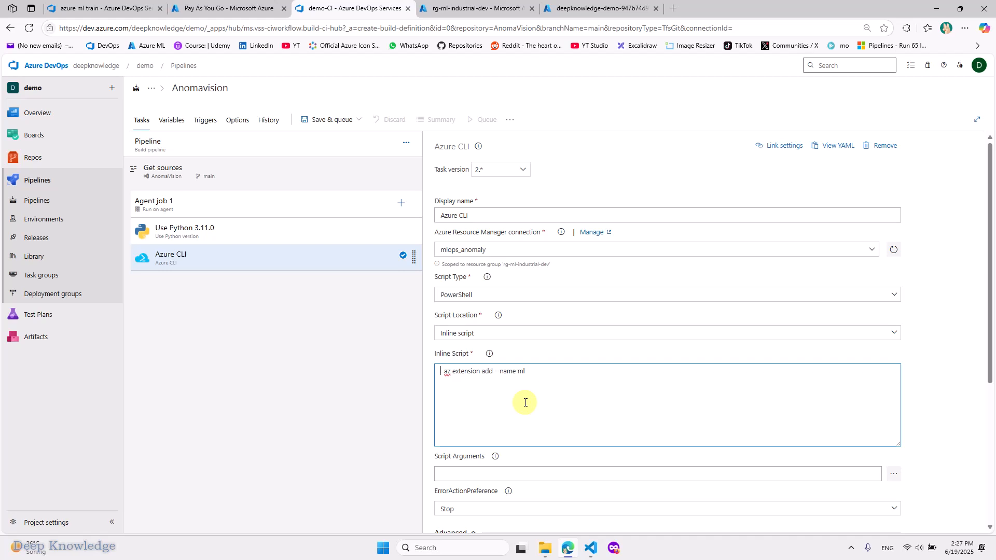
key(BackSpace)
scroll(446, 363, down, 2)
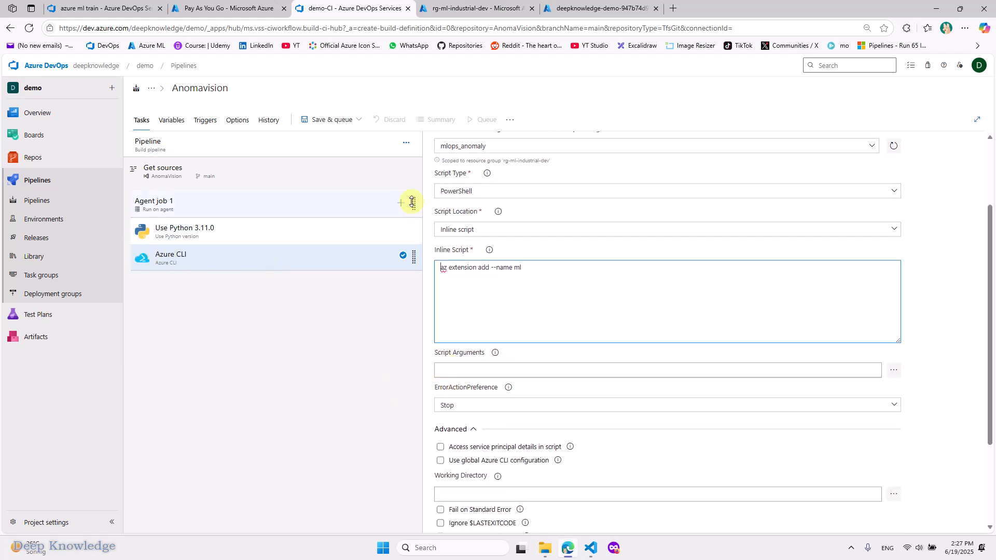
- Add a second Azure CLI task to Agent job 1 and set its display name to "Create a rg"
click(404, 202)
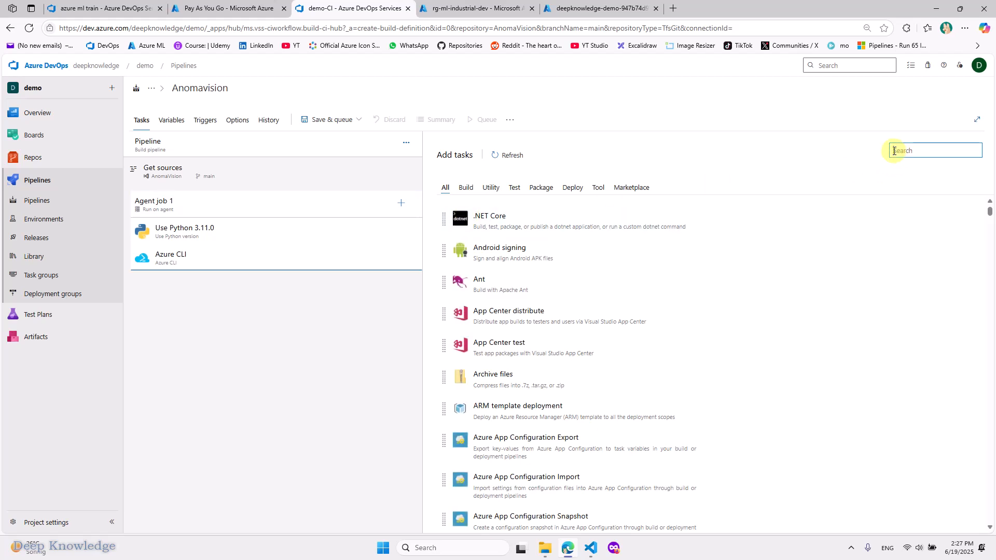
text(cli)
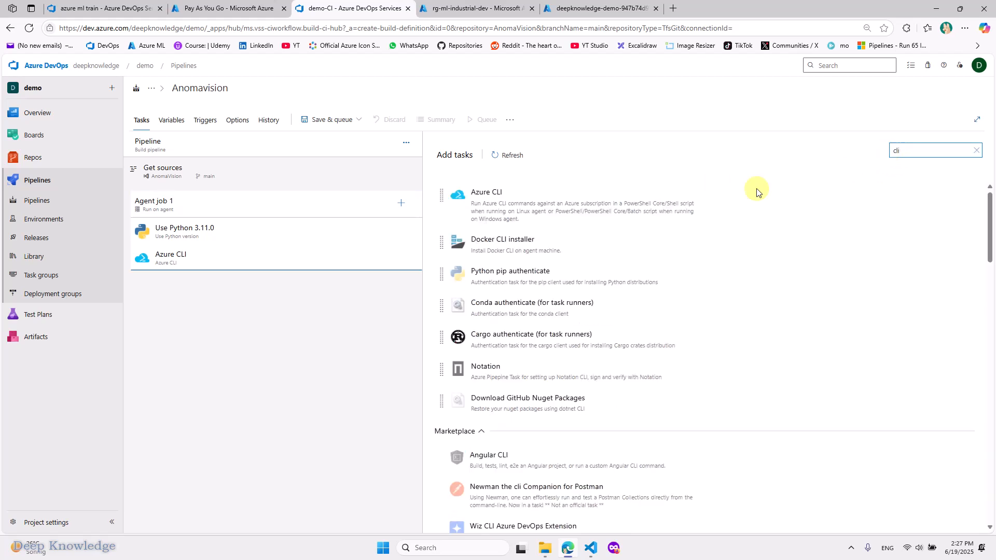
click(852, 193)
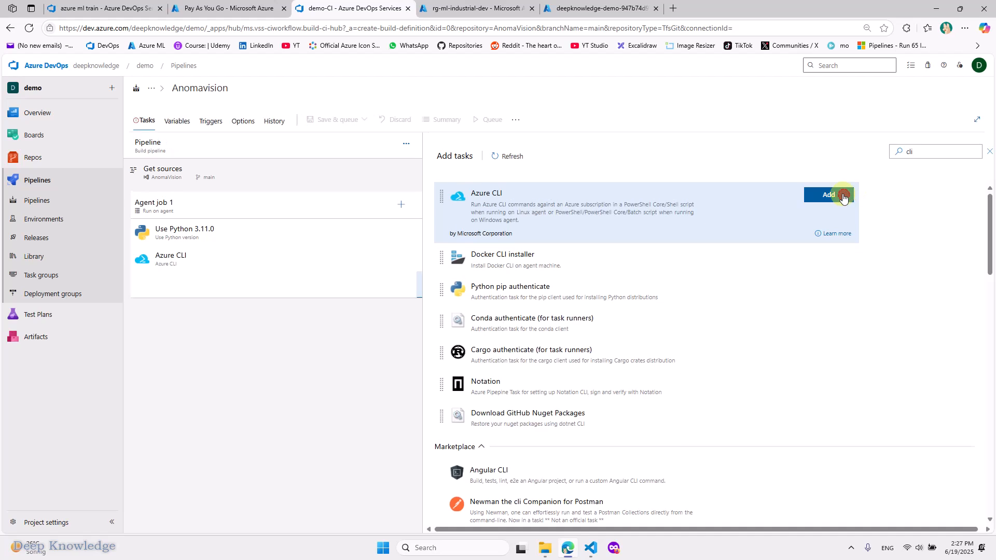
click(360, 282)
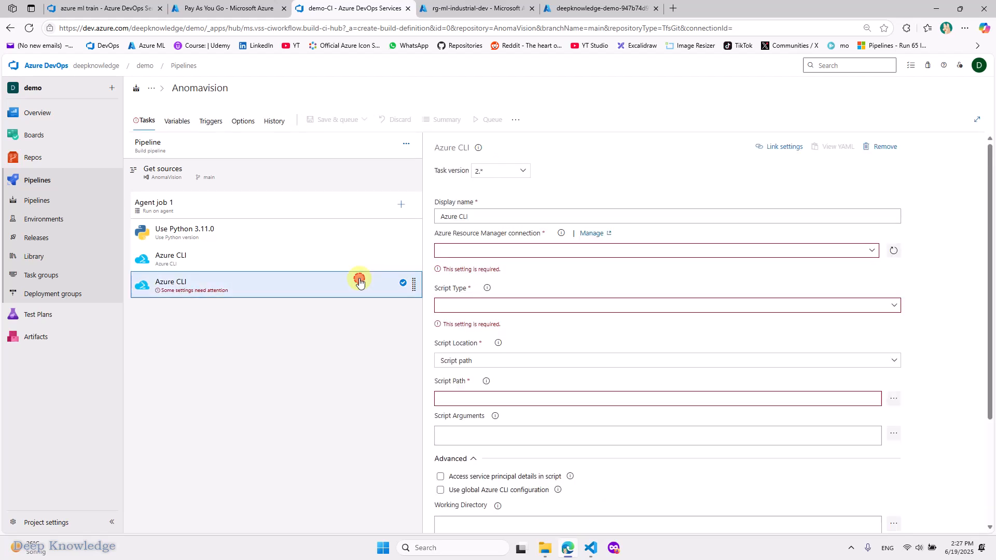
triple_click(459, 220)
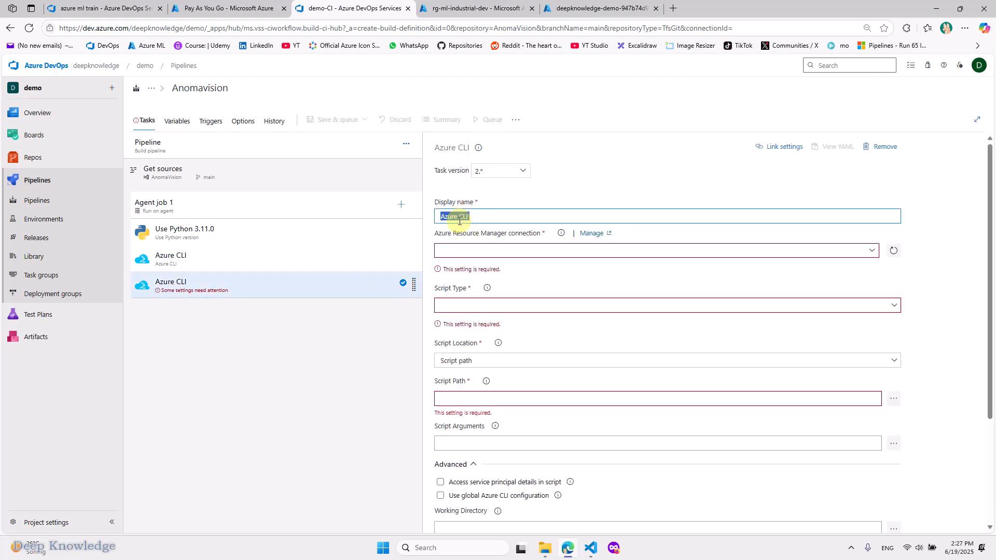
text(Create a rg)
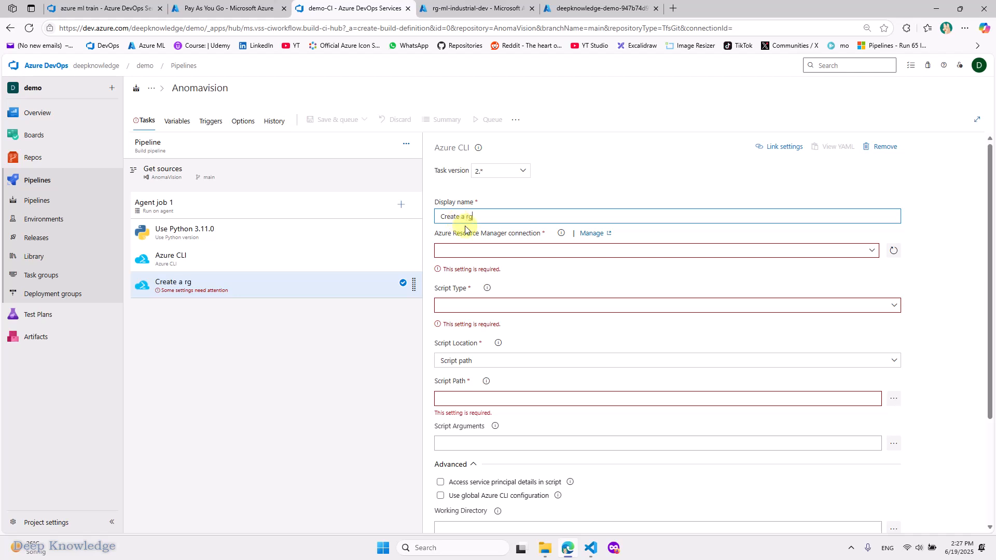
- Configure the Create a rg task with the mlops_anomaly connection, PowerShell script type and inline script location
click(496, 251)
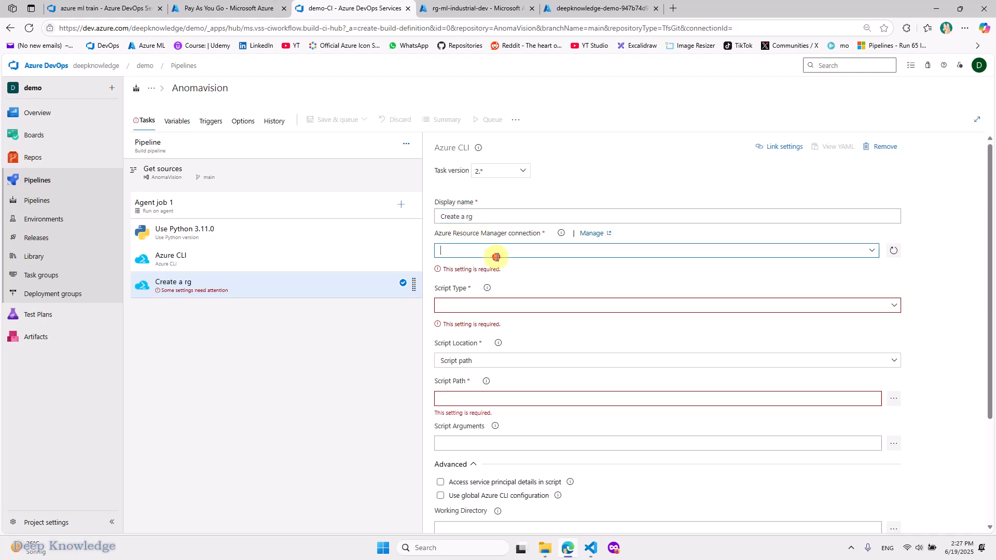
click(871, 251)
click(509, 310)
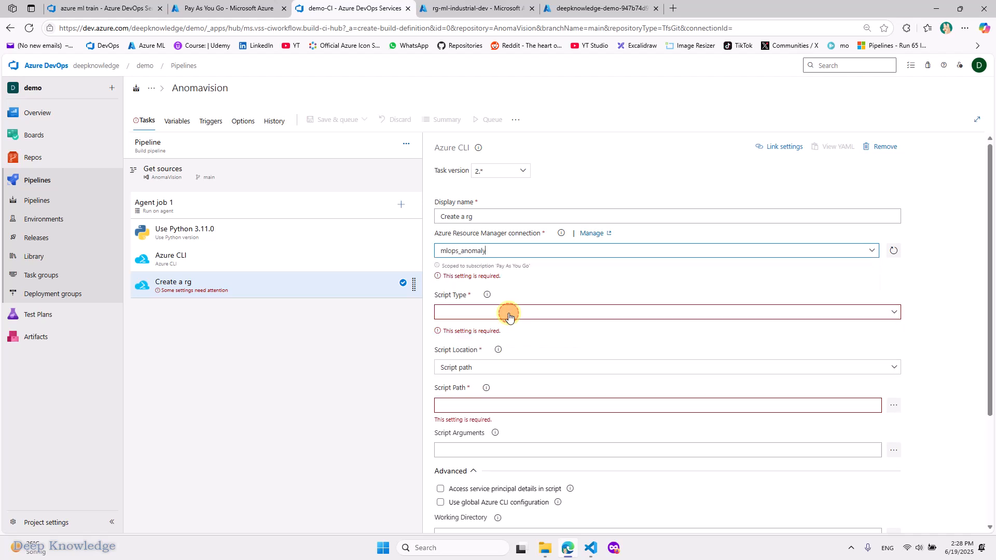
click(490, 293)
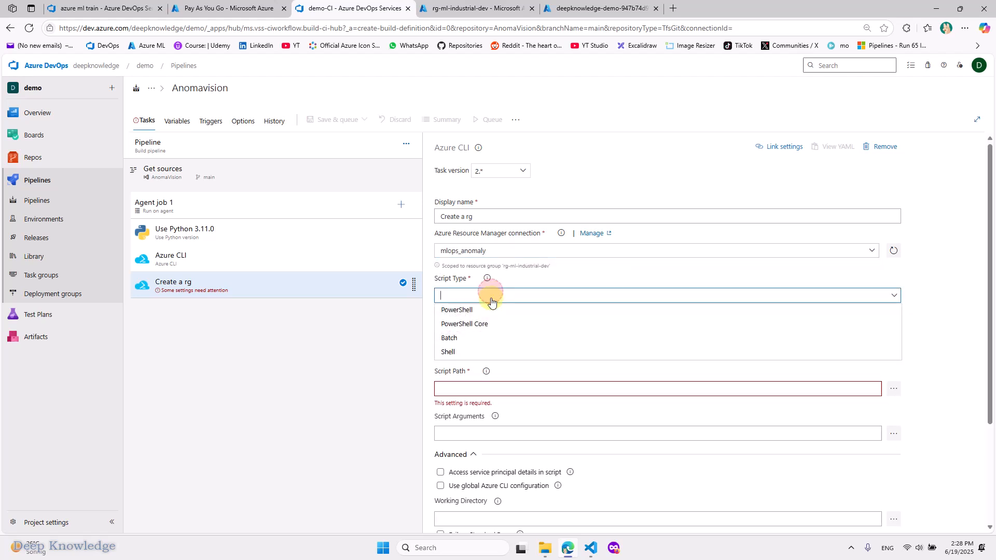
click(457, 310)
click(463, 335)
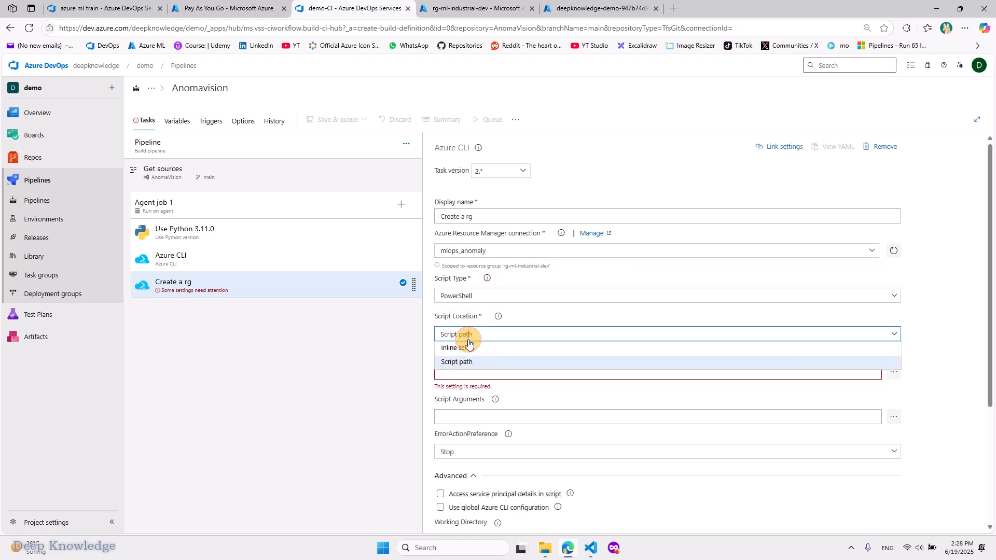
click(454, 350)
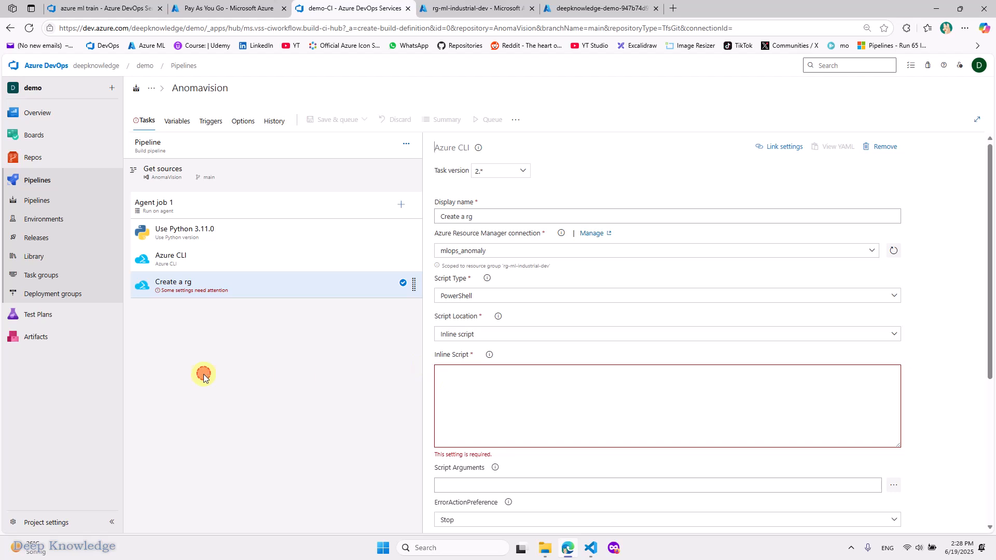
- Copy the group creation command from azure ml train's Create Azure Resource Group task into the Create a rg task's inline script
click(85, 8)
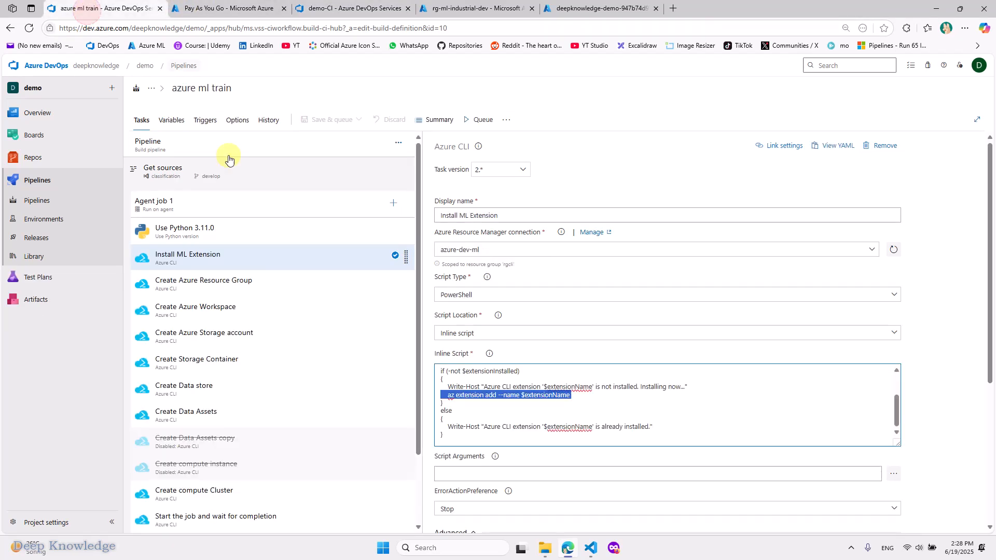
click(219, 287)
triple_click(523, 372)
key(ctrl+c)
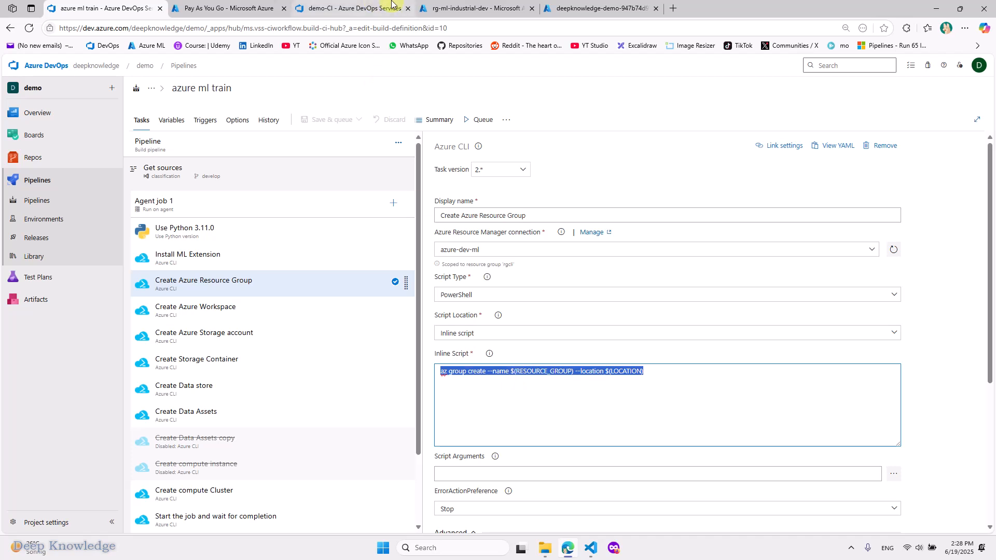
click(349, 8)
click(520, 409)
key(ctrl+v)
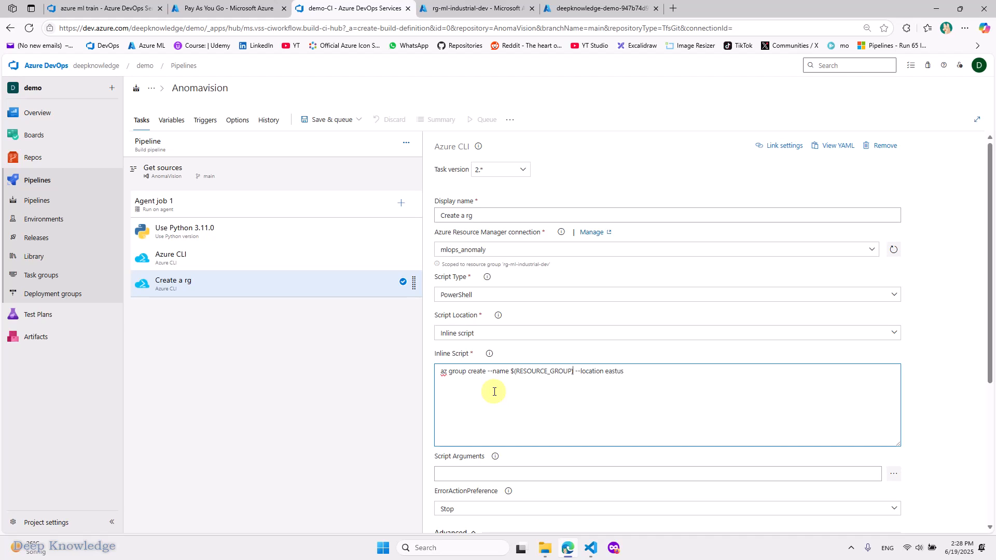
- Edit the Create a rg inline script to read "az group create --name rg-devops --location eastus"
key(BackSpace)
key(BackSpace)
key(BackSpace)
key(BackSpace)
key(BackSpace)
key(BackSpace)
key(BackSpace)
key(BackSpace)
key(BackSpace)
key(BackSpace)
key(BackSpace)
key(BackSpace)
key(BackSpace)
key(BackSpace)
key(BackSpace)
key(BackSpace)
key(BackSpace)
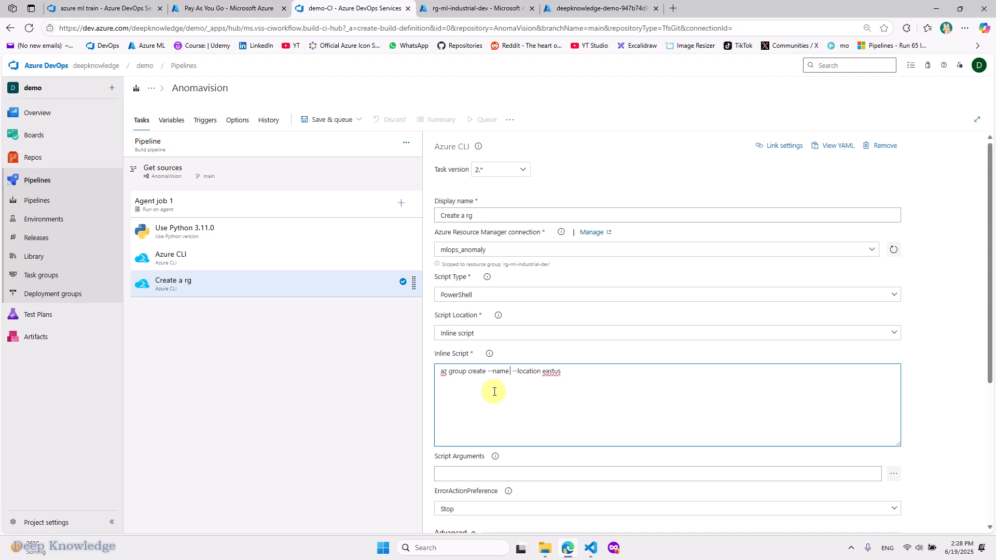
text(dev)
text(-)
key(BackSpace)
key(BackSpace)
key(BackSpace)
key(BackSpace)
text(rg-deops)
key(BackSpace)
key(BackSpace)
key(BackSpace)
key(BackSpace)
text(evops)
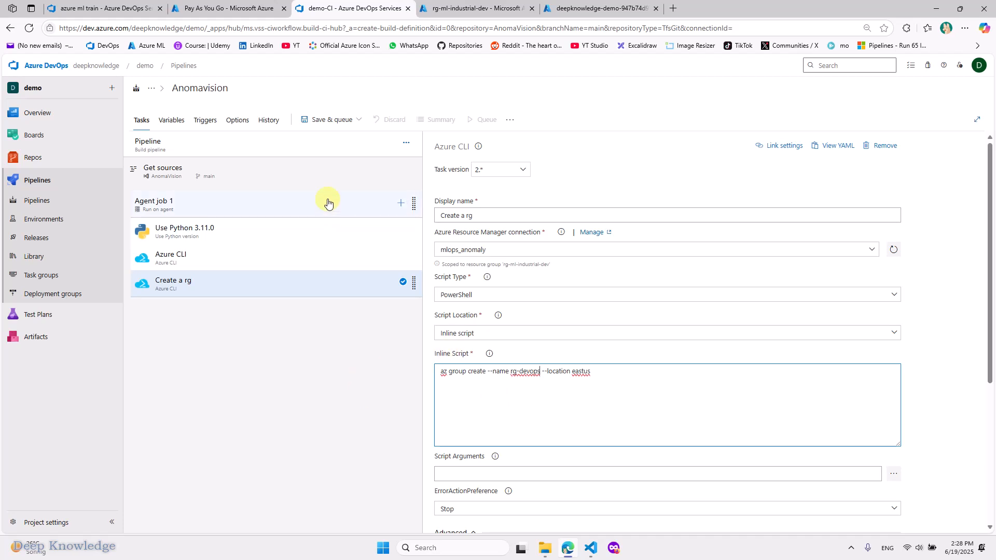
- Save the Anomavision pipeline without queuing a run
click(333, 121)
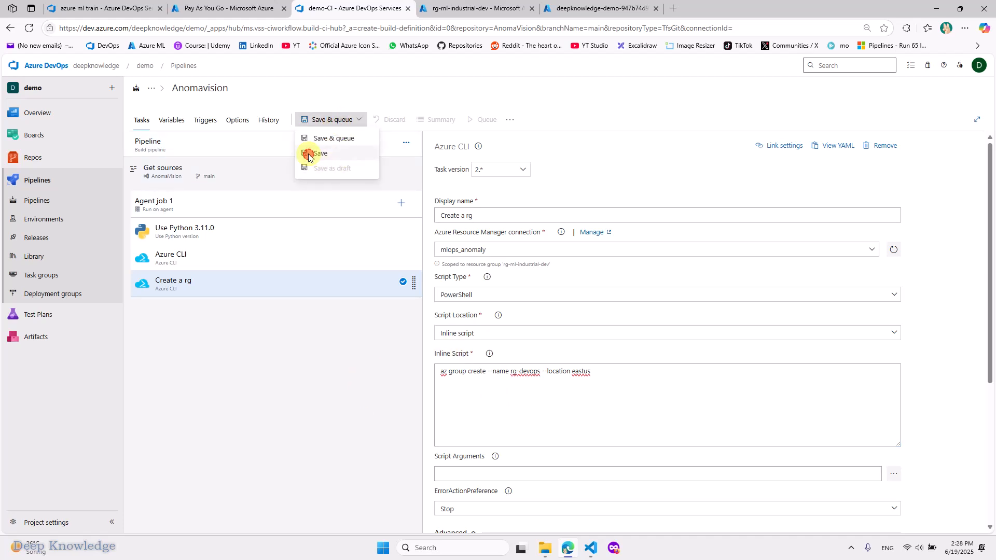
click(308, 154)
click(540, 344)
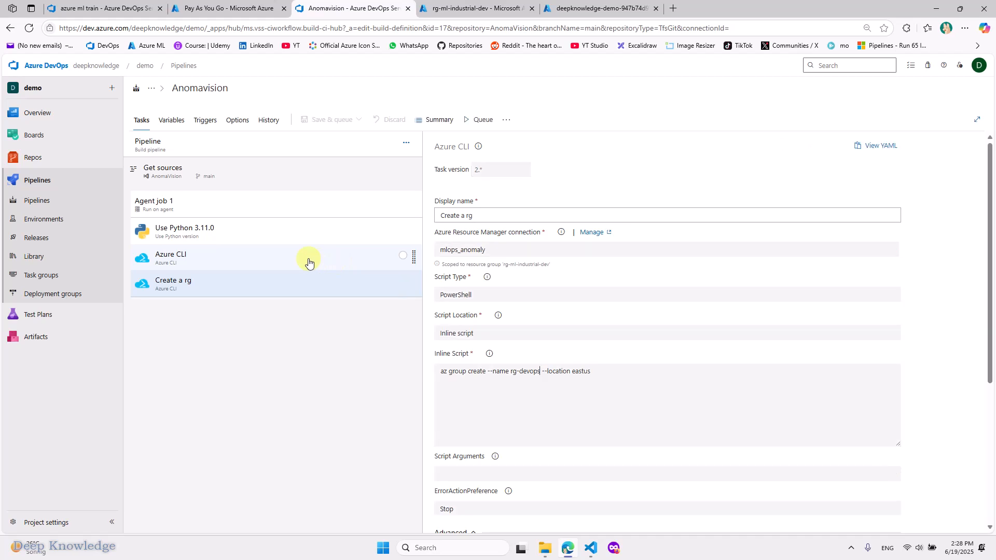
- Start the self-hosted agent by opening a terminal in the D:\agent folder and running .\run.cmd
click(545, 548)
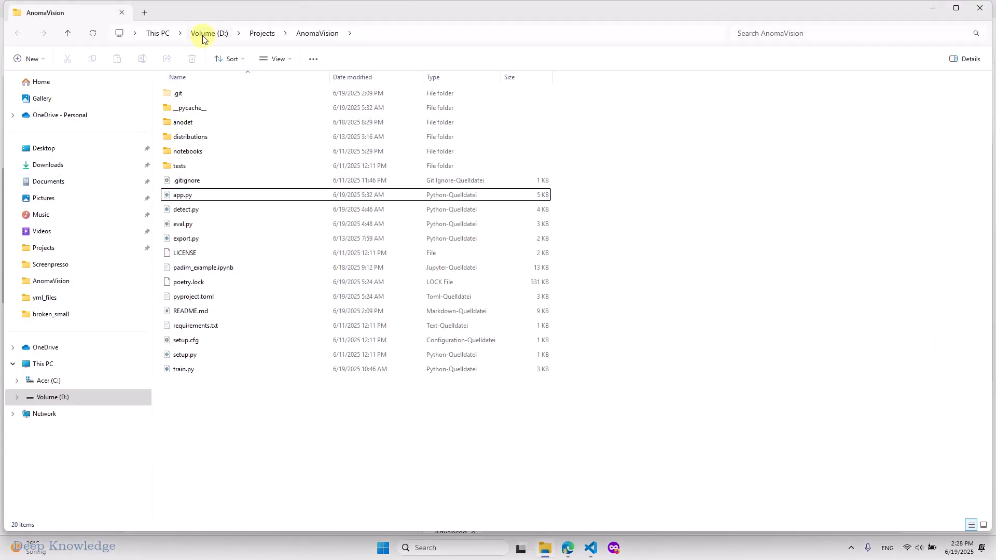
click(203, 37)
double_click(197, 107)
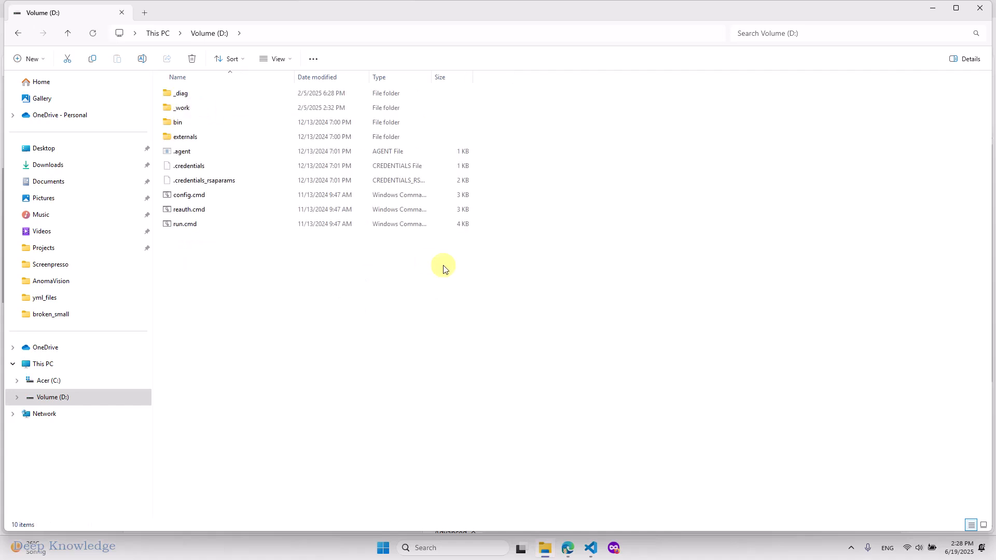
right_click(549, 263)
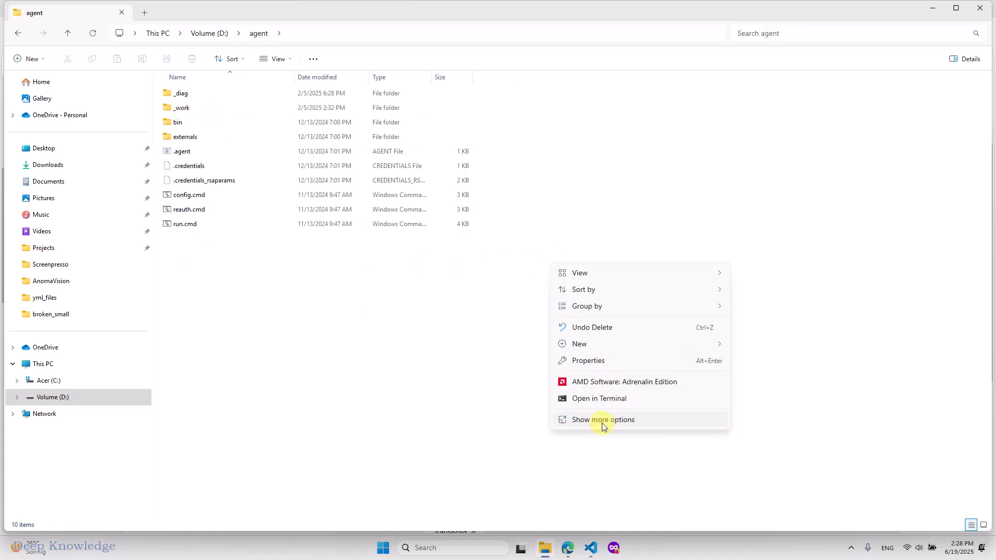
click(591, 399)
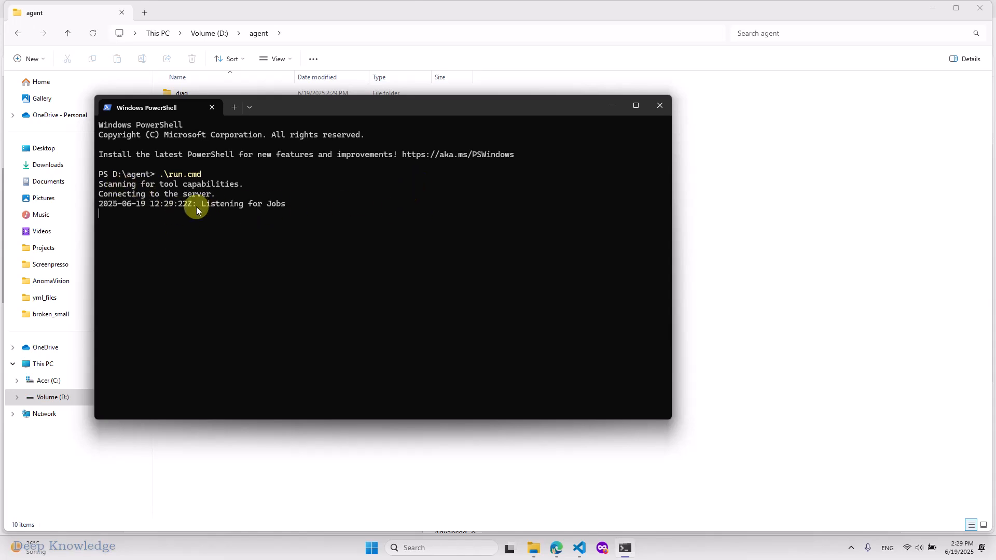
drag(200, 204, 304, 204)
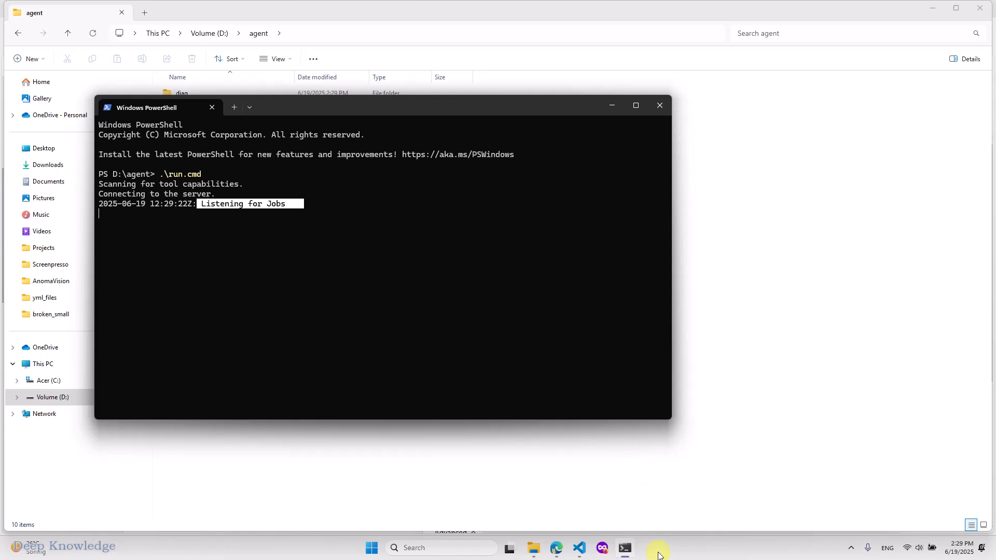
- Return to Azure DevOps and run the Anomavision pipeline with the Default agent pool on the main branch
click(556, 548)
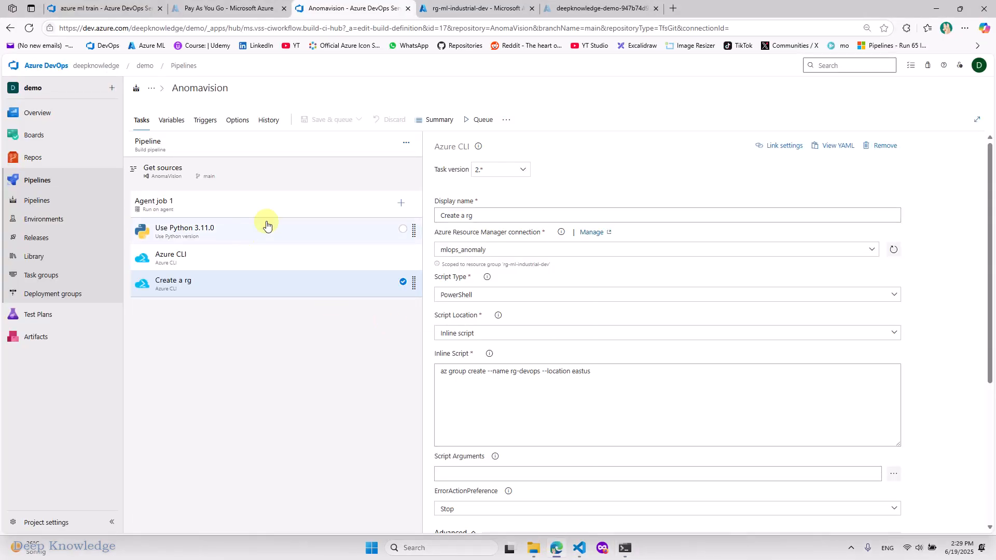
click(473, 125)
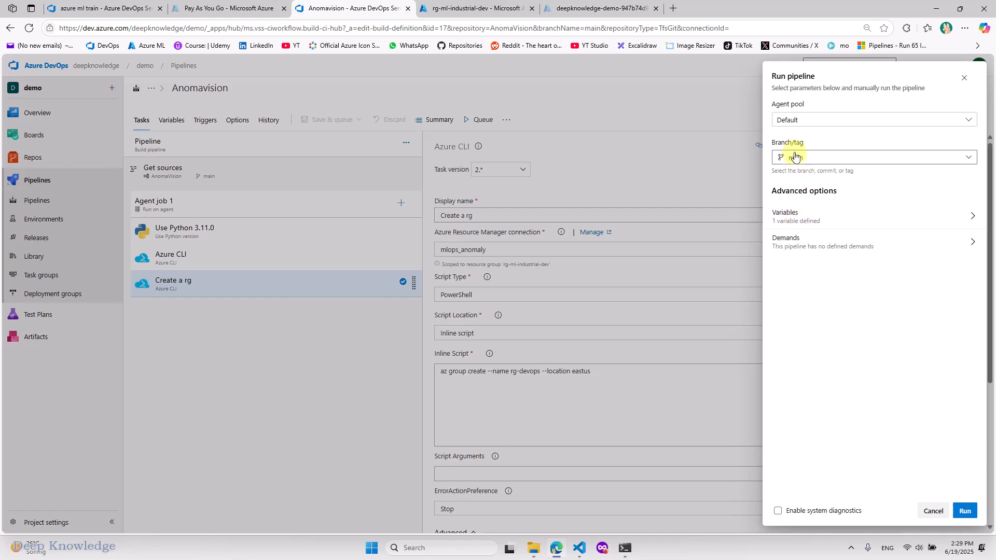
click(963, 510)
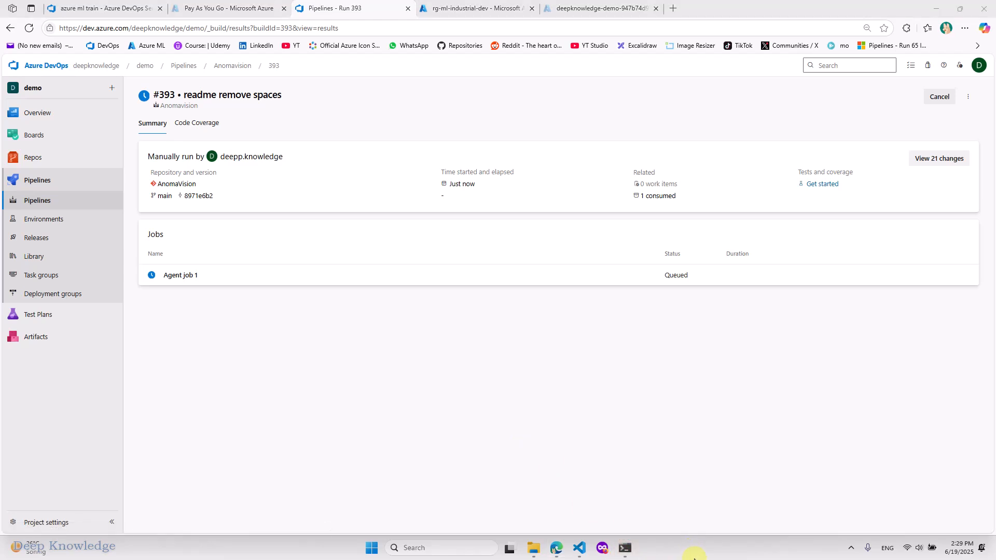
- Check the agent's activity in the terminal and open the run's Initialize job log under Agent job 1
click(624, 548)
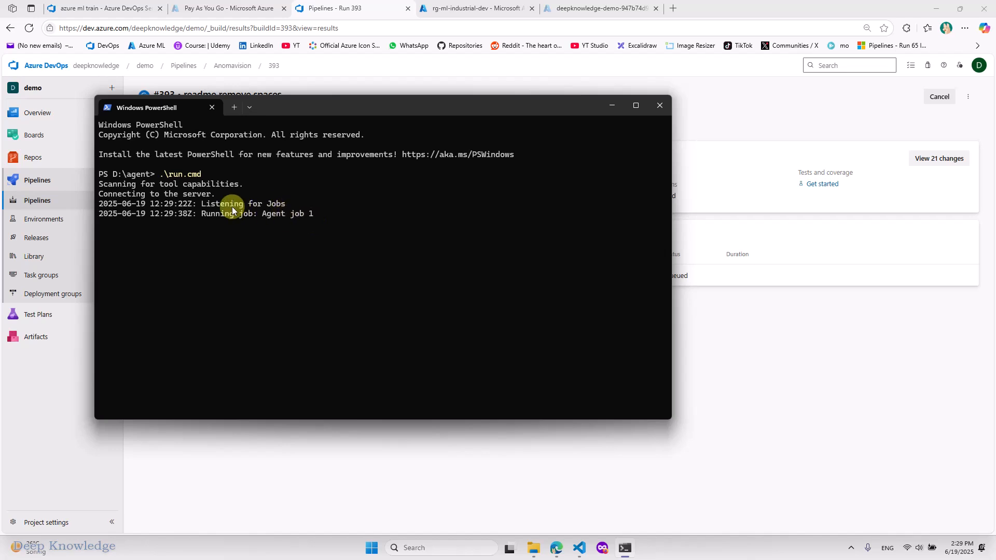
click(362, 68)
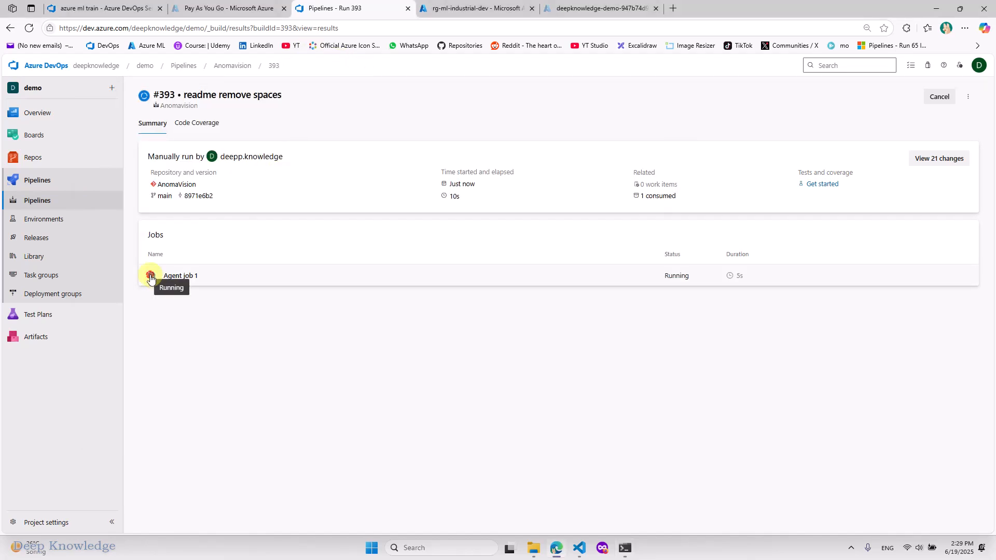
click(150, 279)
click(180, 173)
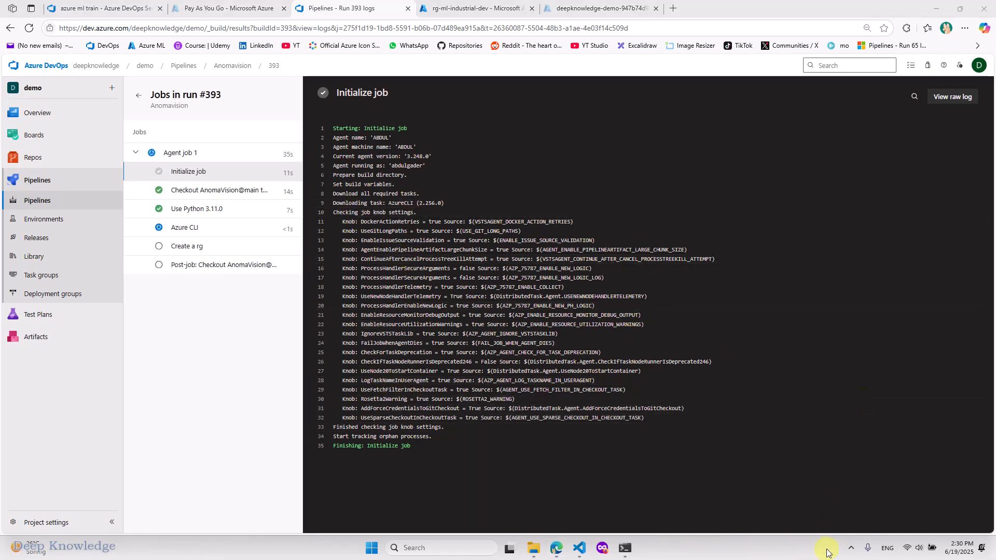
click(852, 548)
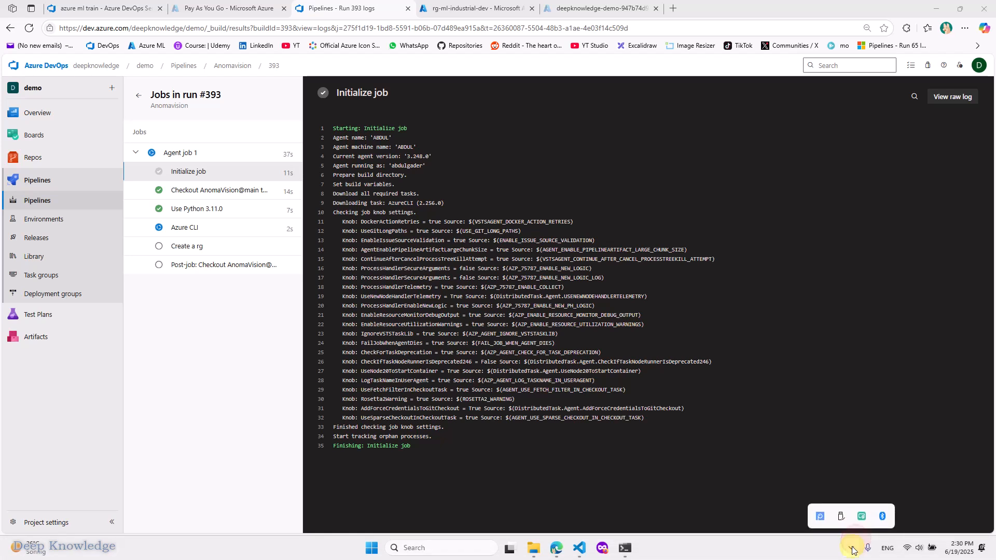
click(821, 515)
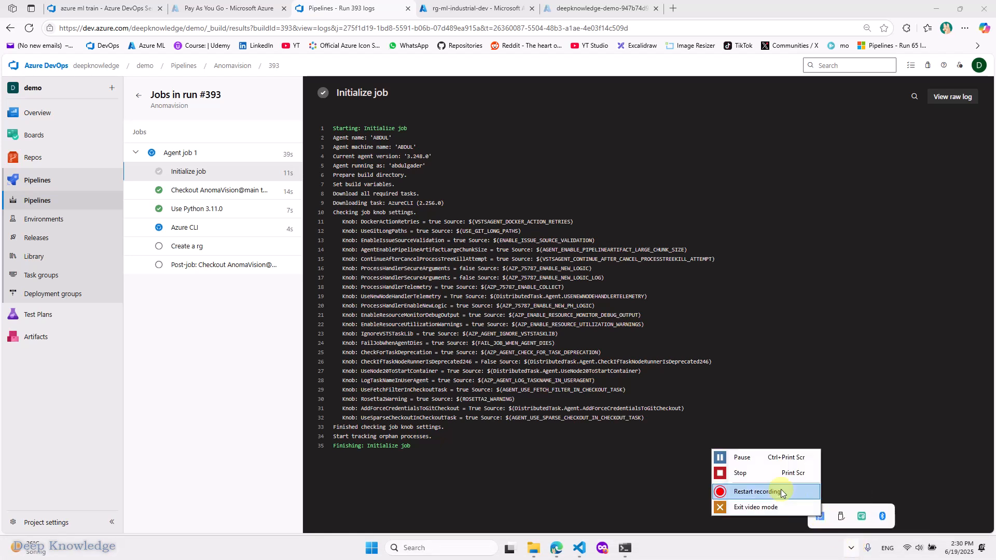
click(756, 461)
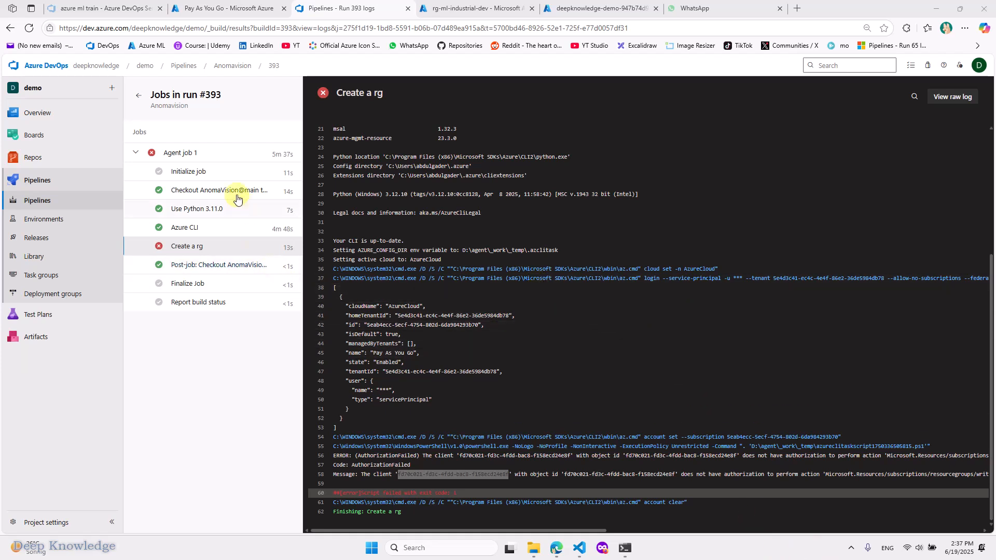
- Review the Azure CLI and Create a rg logs and copy the client ID from the authorization error message
click(185, 230)
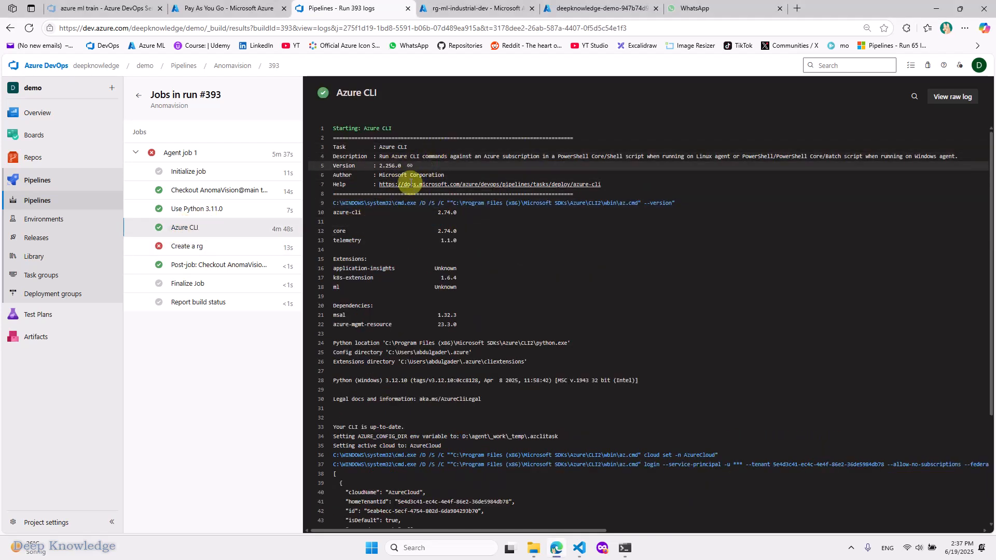
click(192, 253)
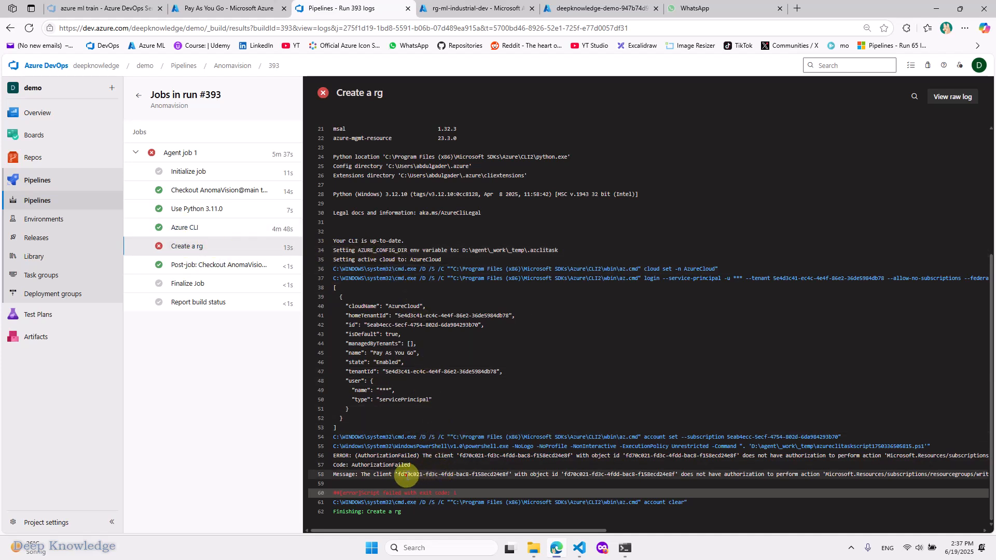
drag(407, 475, 479, 476)
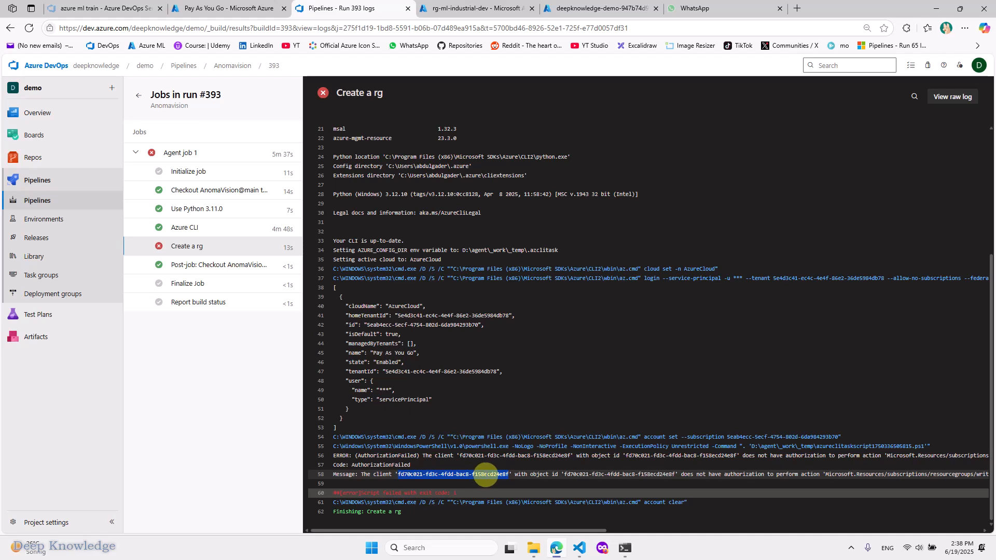
click(505, 441)
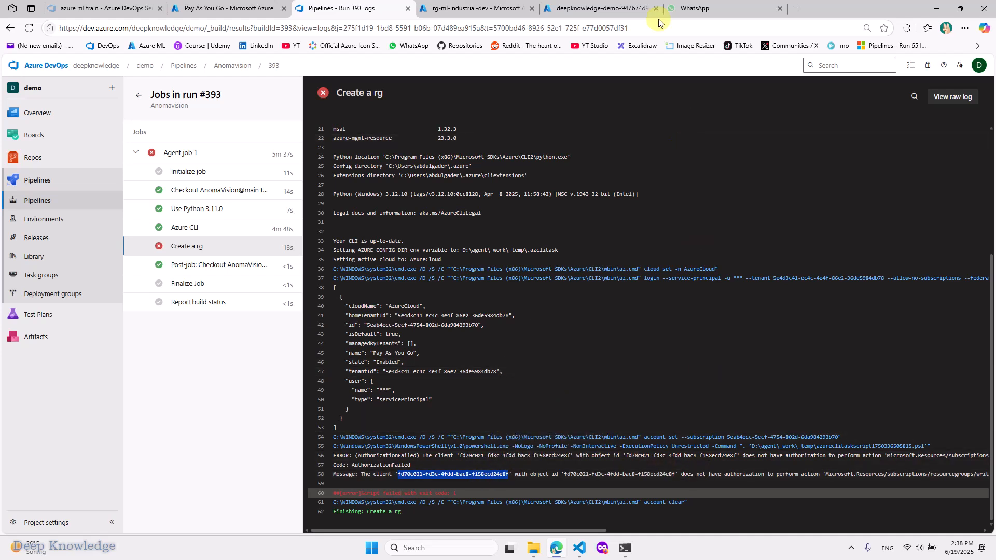
- Start a role assignment on the rg-ml-industrial-dev resource group in the Azure portal, choosing the privileged Contributor role
click(467, 8)
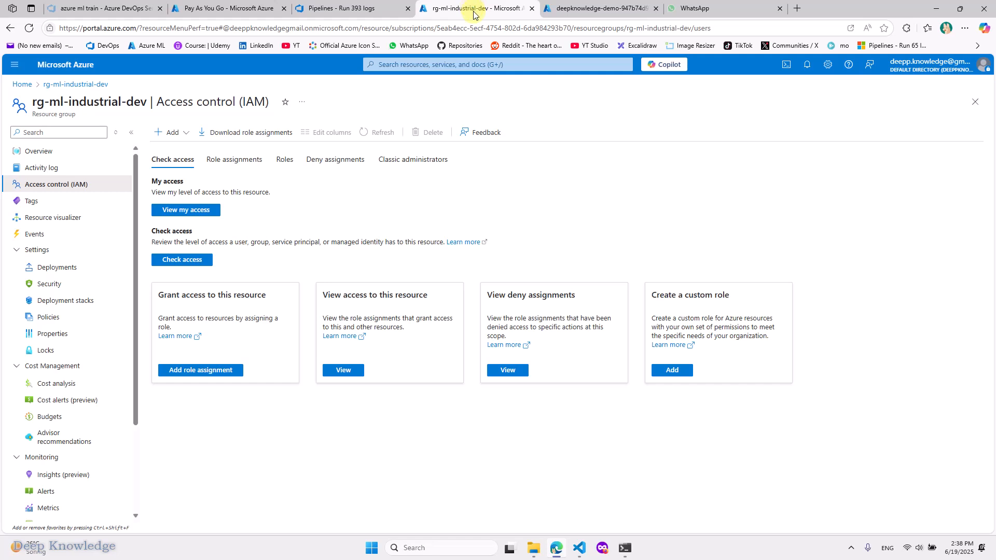
click(179, 370)
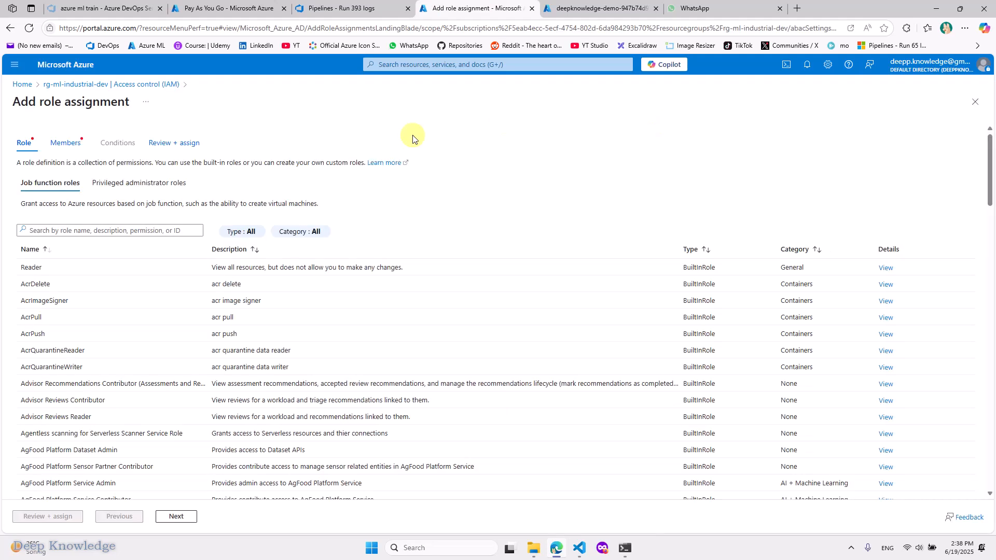
click(140, 193)
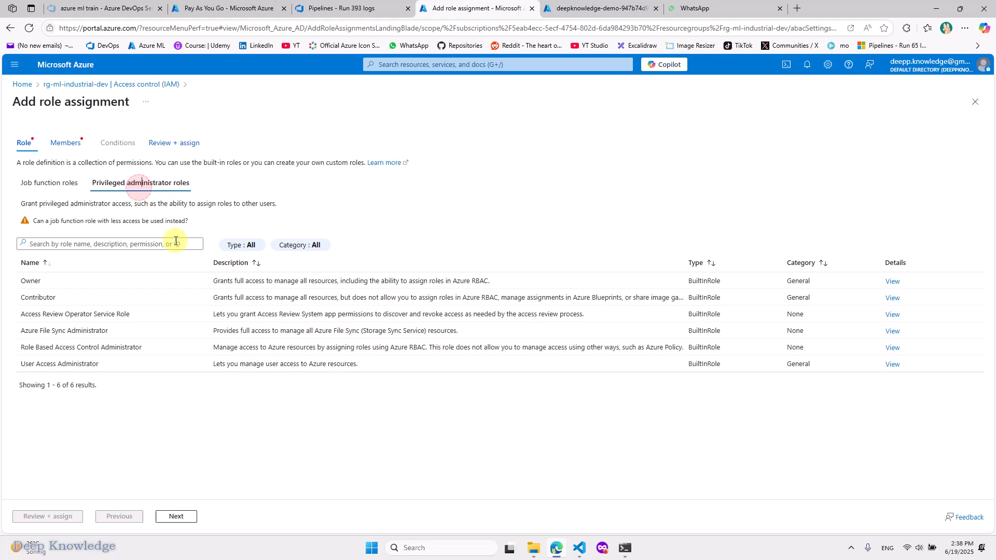
click(81, 297)
click(174, 518)
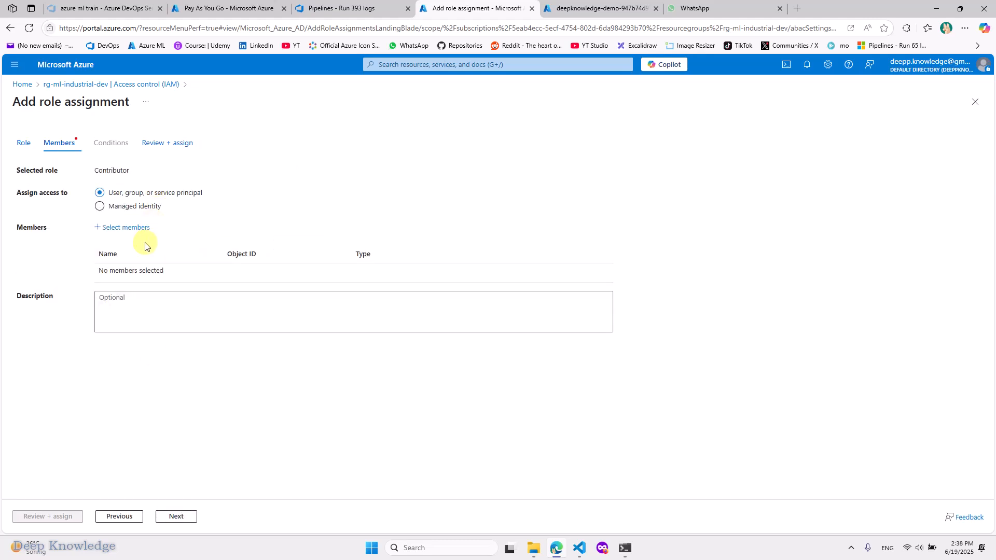
- Find the deepknowledge-demo application by its copied client ID, add it as the member, and assign the role
click(127, 228)
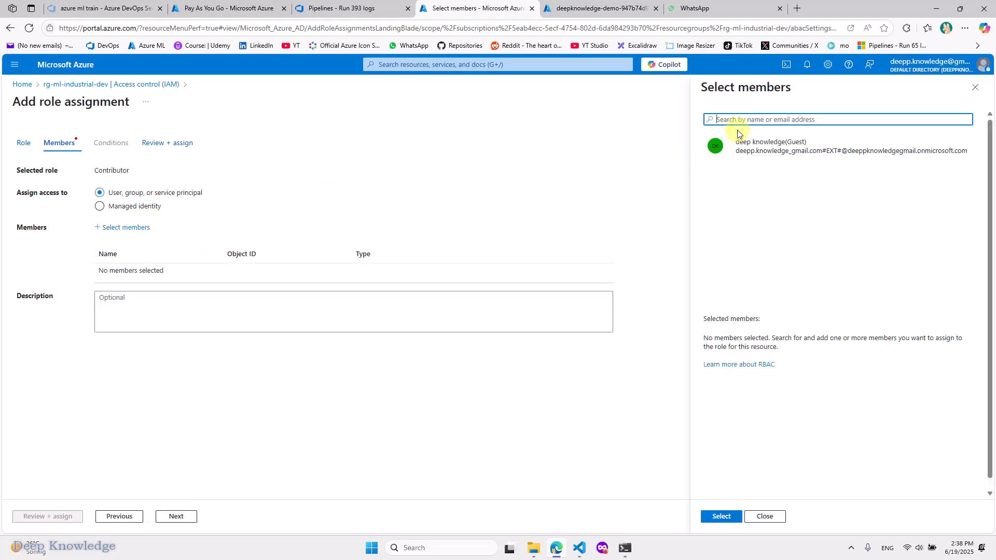
text(fd70c021-fd3c-4fdd-bac8-f158ecd24e8f)
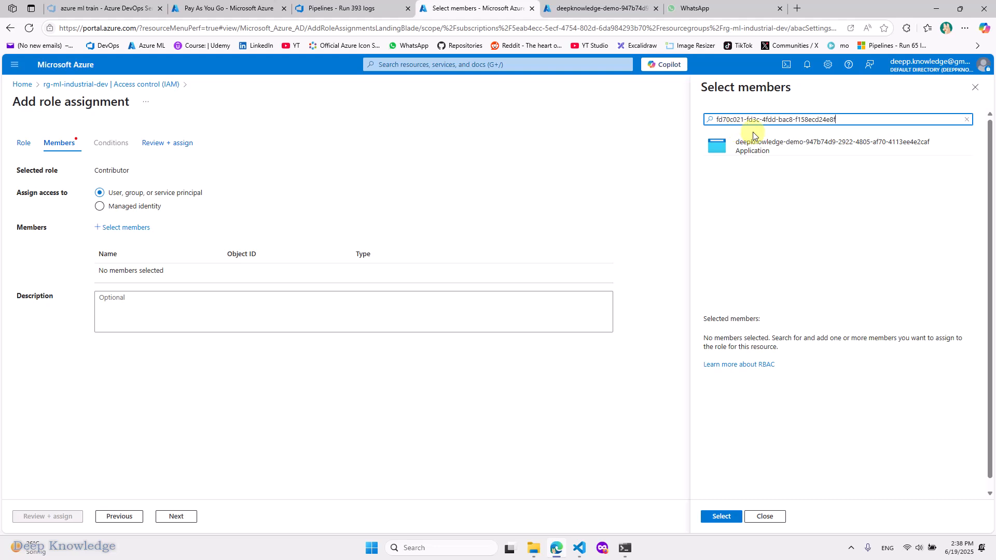
click(755, 140)
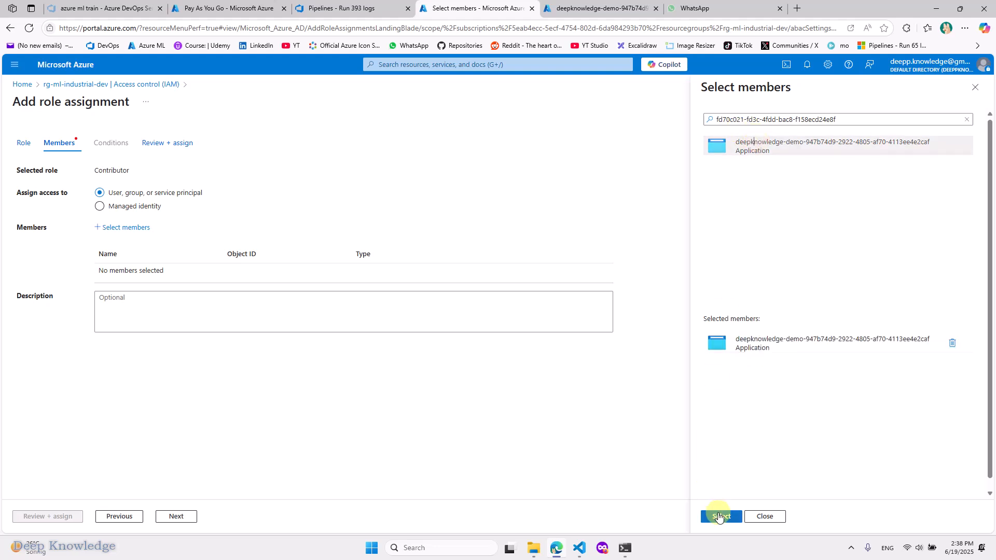
click(721, 516)
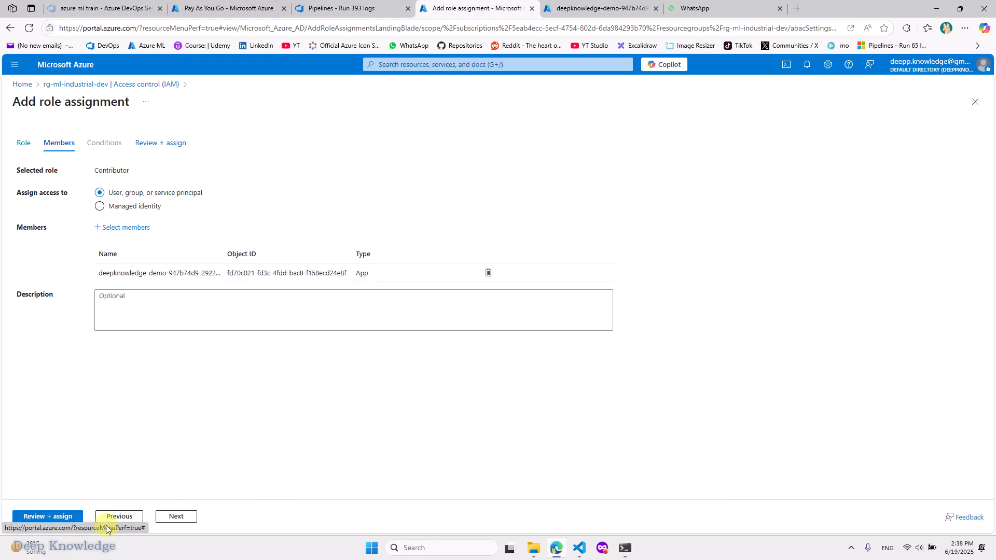
click(45, 516)
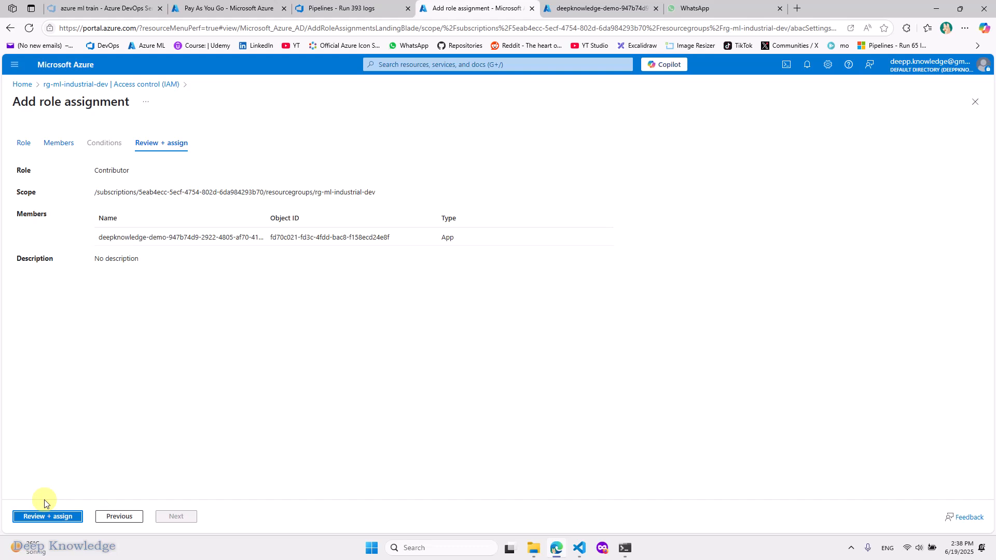
click(47, 516)
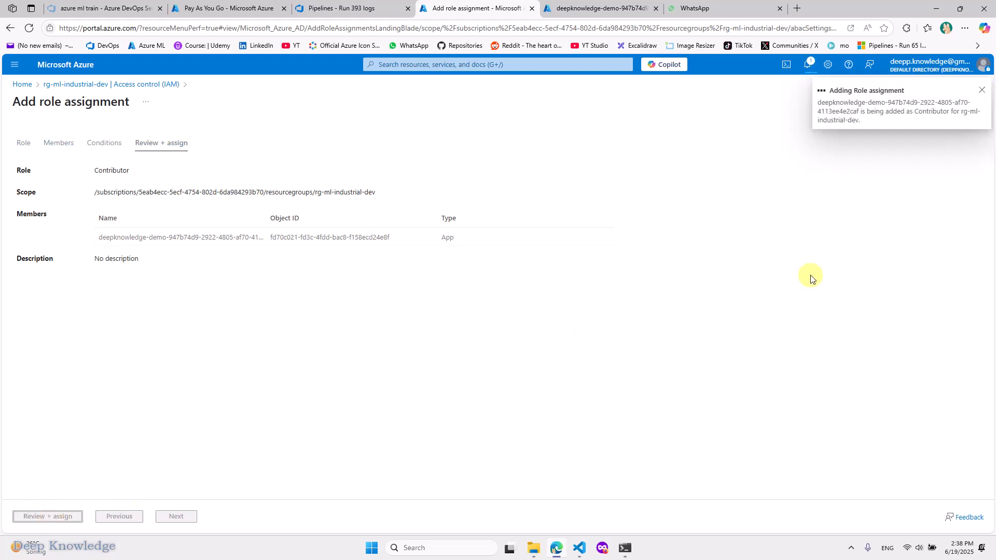
- Start a role assignment on the Pay As You Go subscription's access control, choosing the privileged Contributor role
click(982, 89)
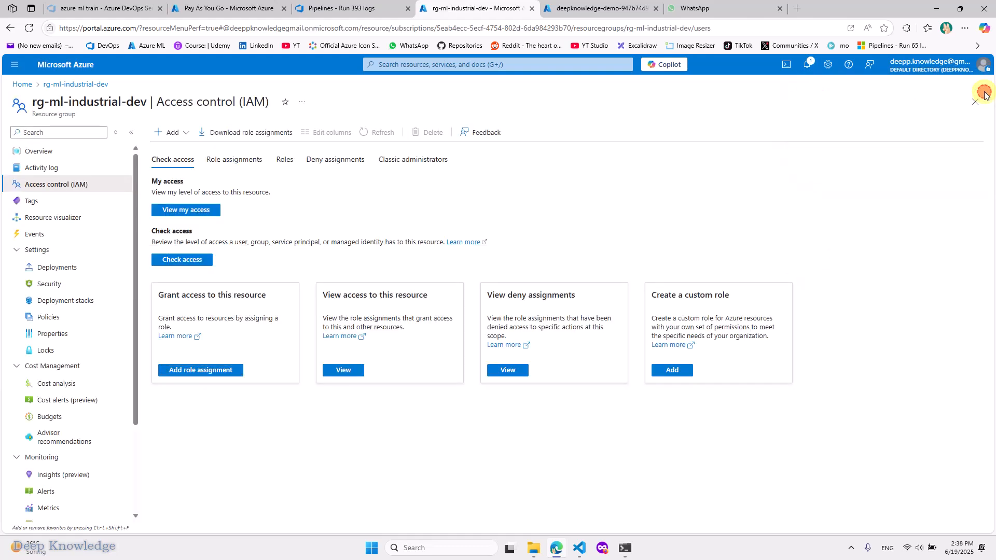
click(43, 68)
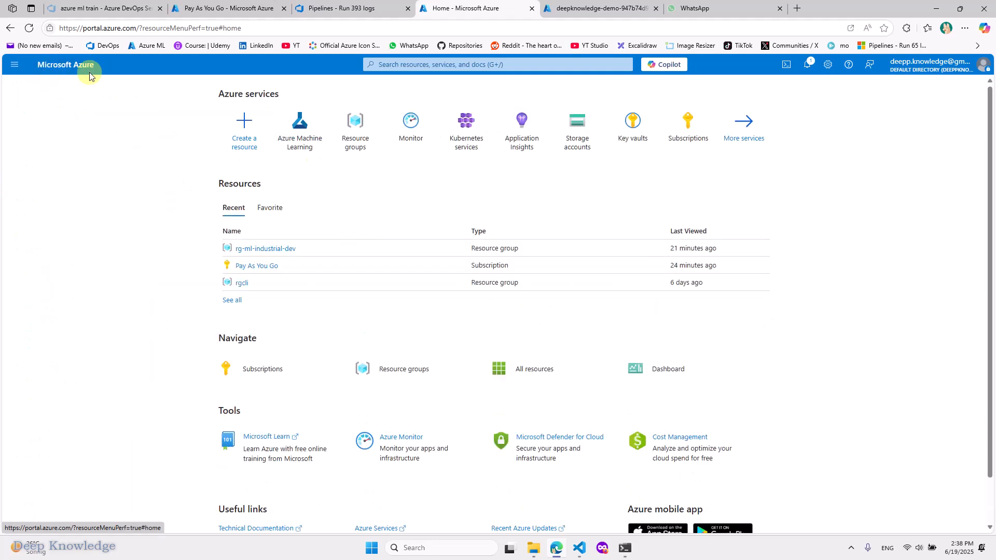
click(243, 266)
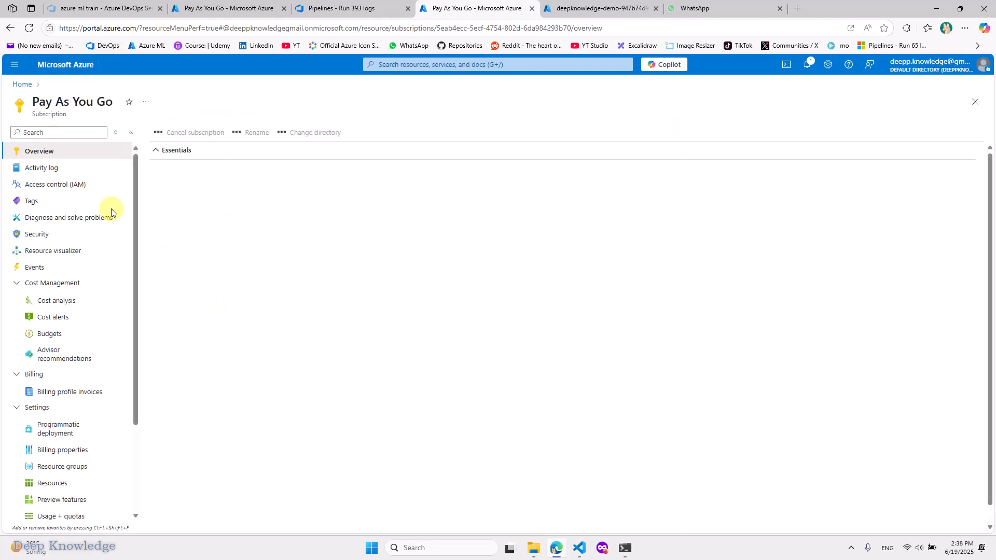
click(56, 188)
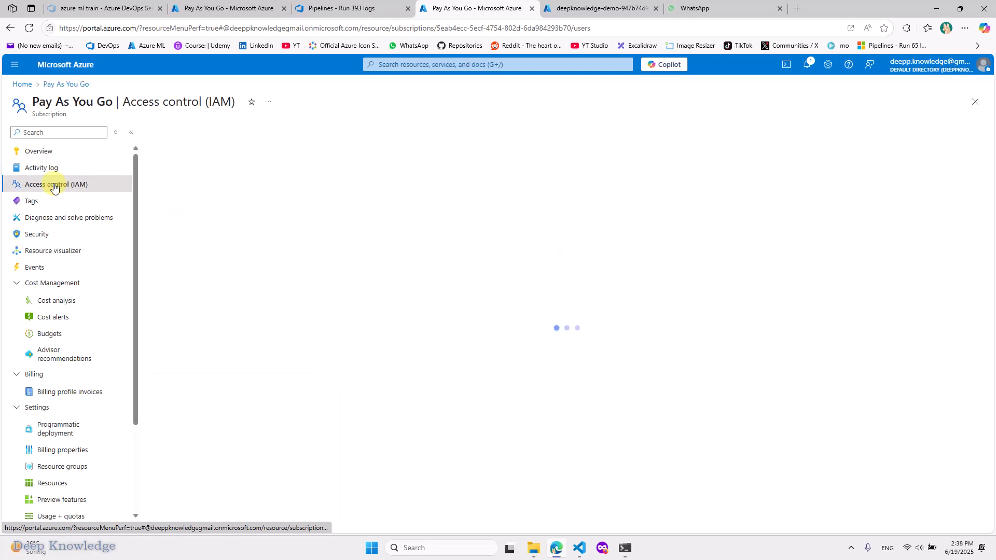
click(231, 418)
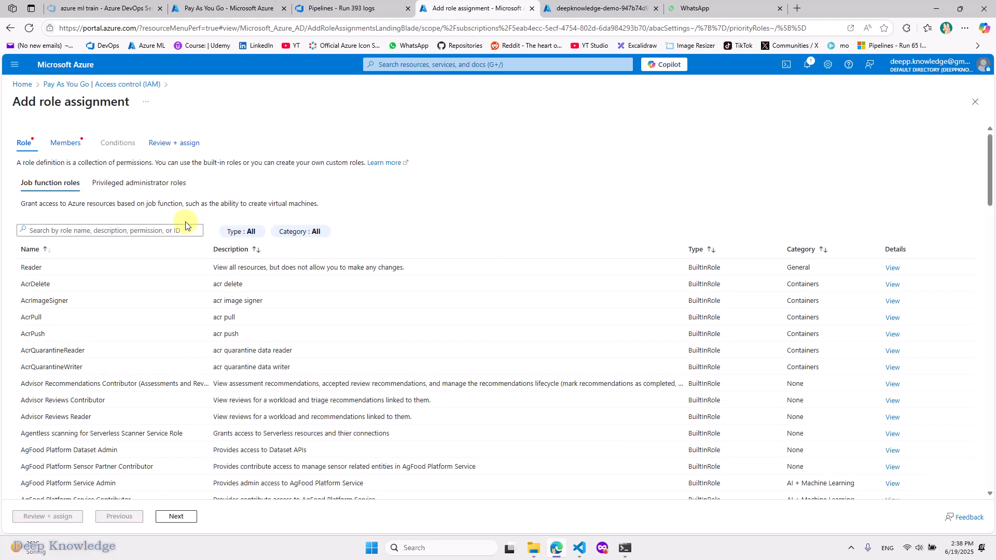
click(125, 183)
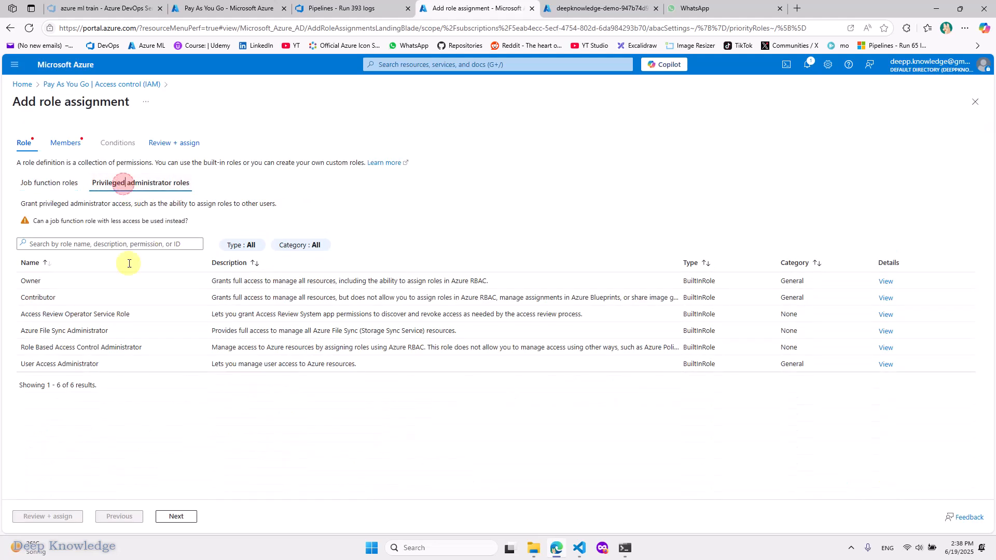
click(52, 299)
click(182, 518)
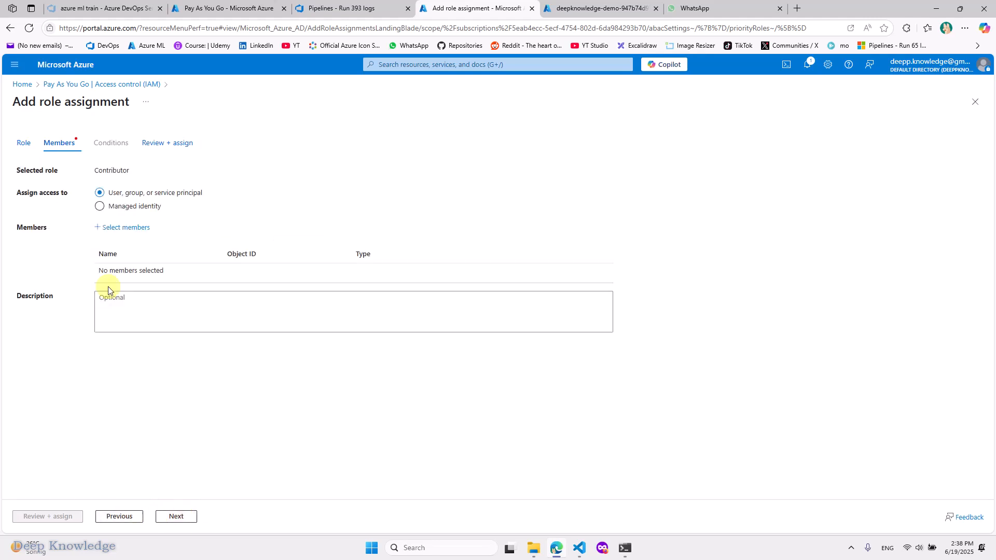
- Find the deepknowledge-demo application by its copied client ID, add it as the member, and assign the subscription role
click(127, 228)
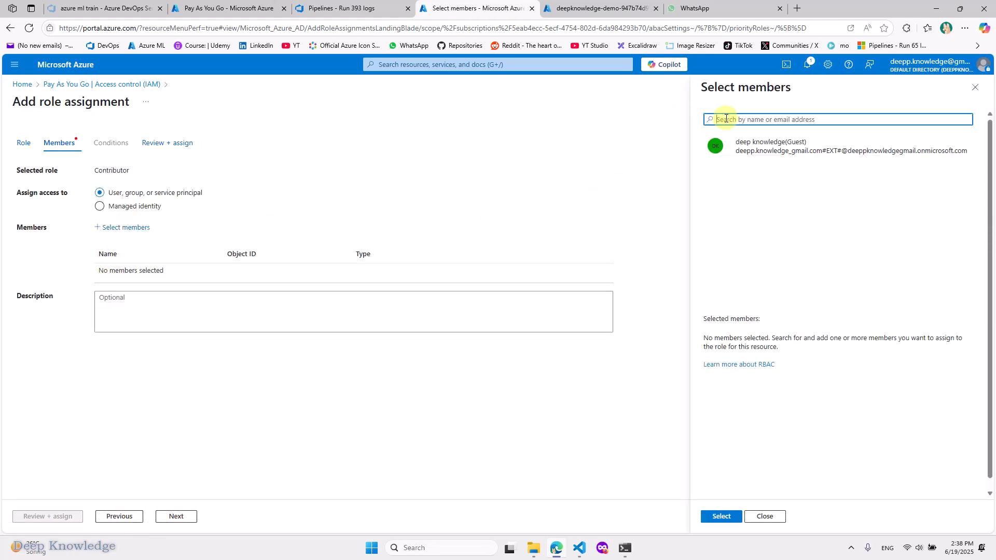
key(ctrl+v)
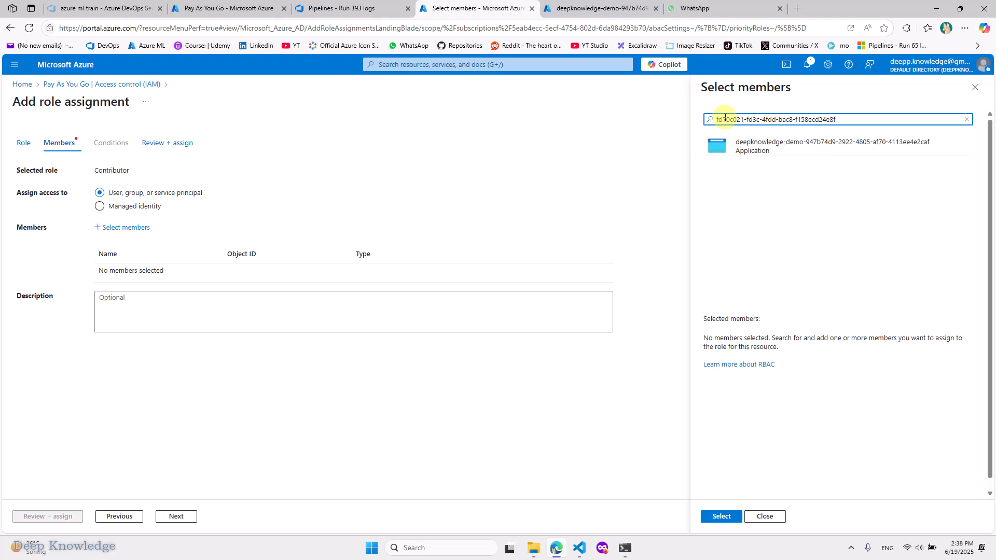
click(769, 149)
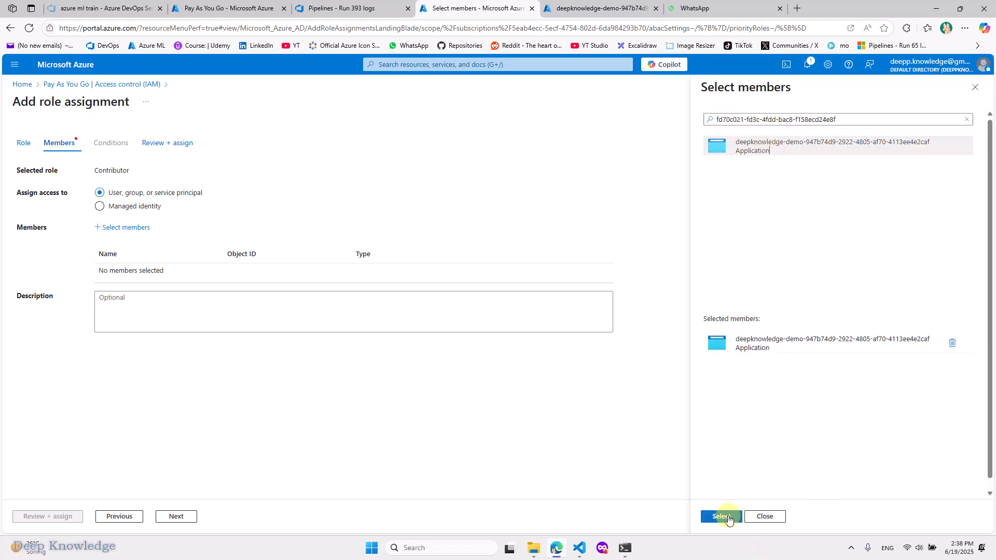
click(721, 516)
click(36, 518)
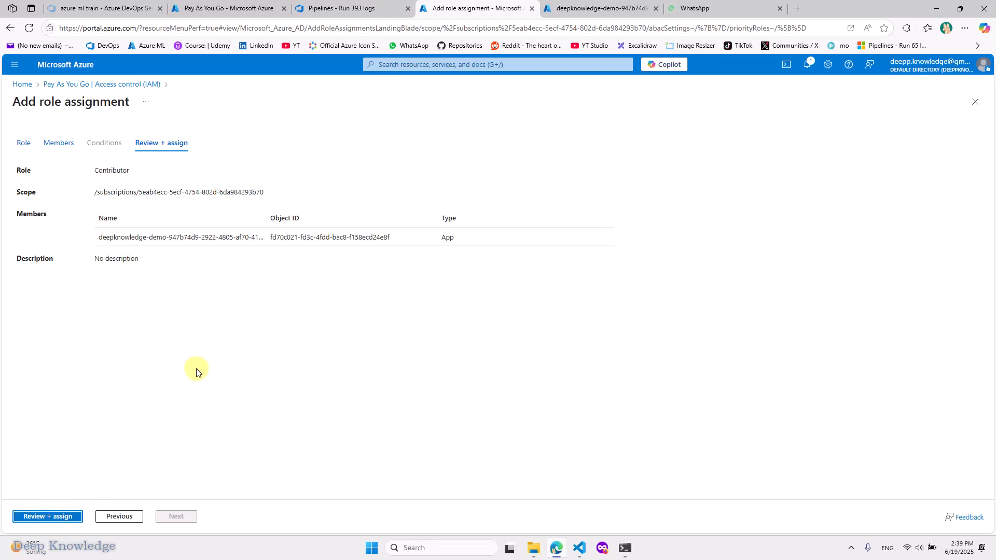
click(51, 515)
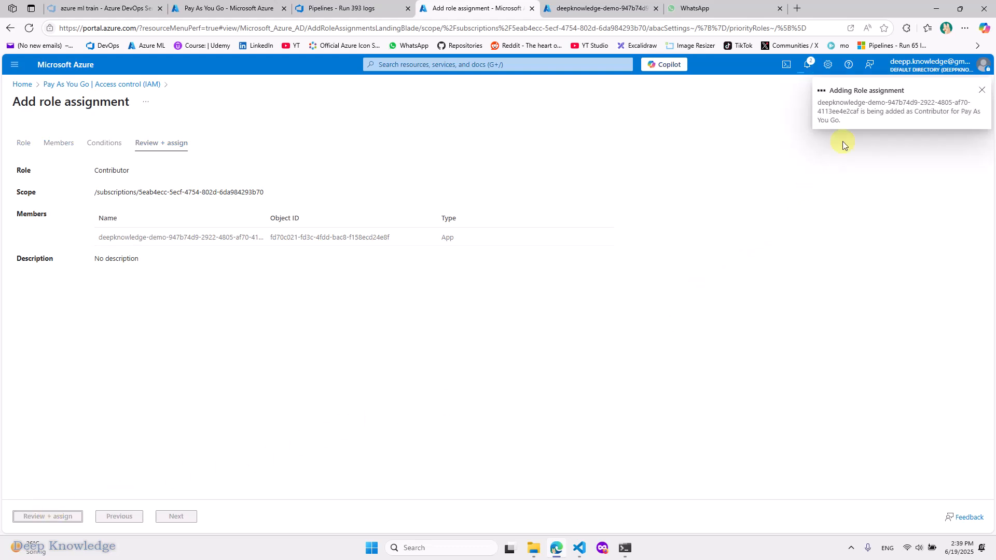
click(981, 91)
- Return to Azure DevOps, queue a new Anomavision run on the Default agent pool and main branch, and open Agent job 1
click(317, 8)
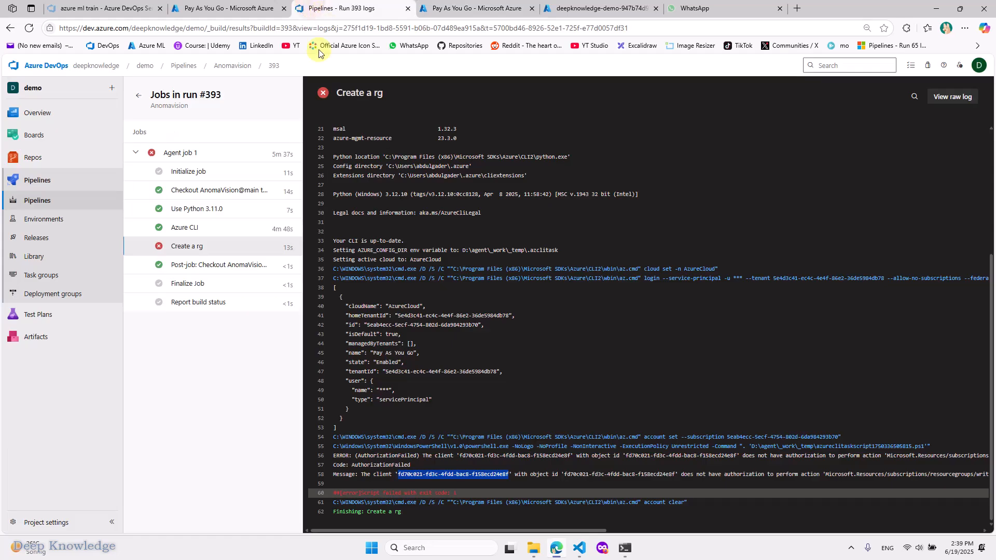
click(231, 67)
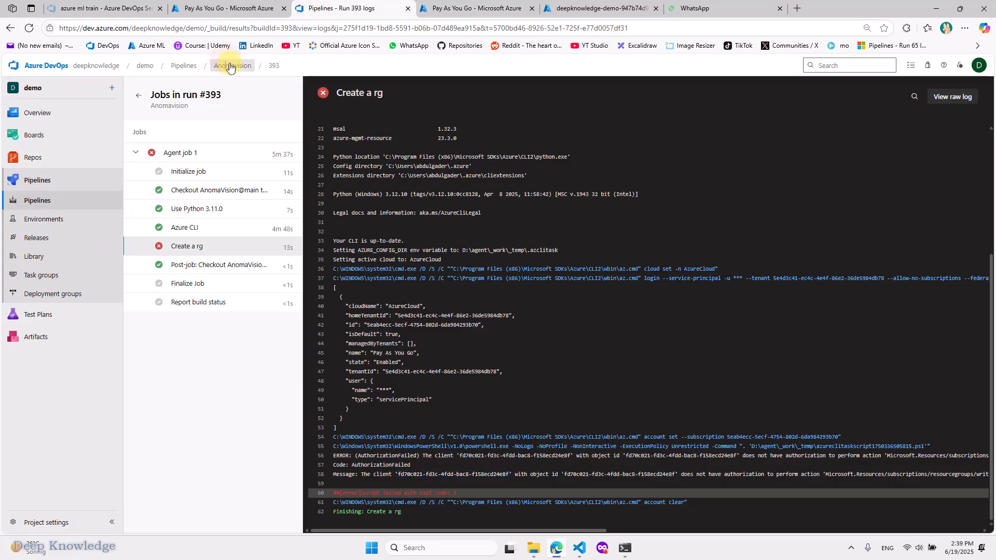
click(230, 67)
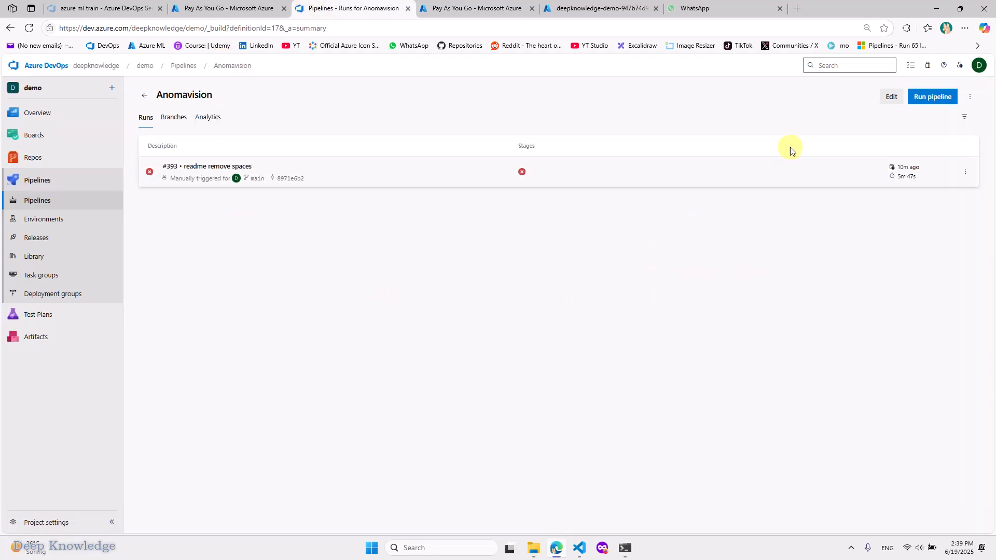
click(888, 97)
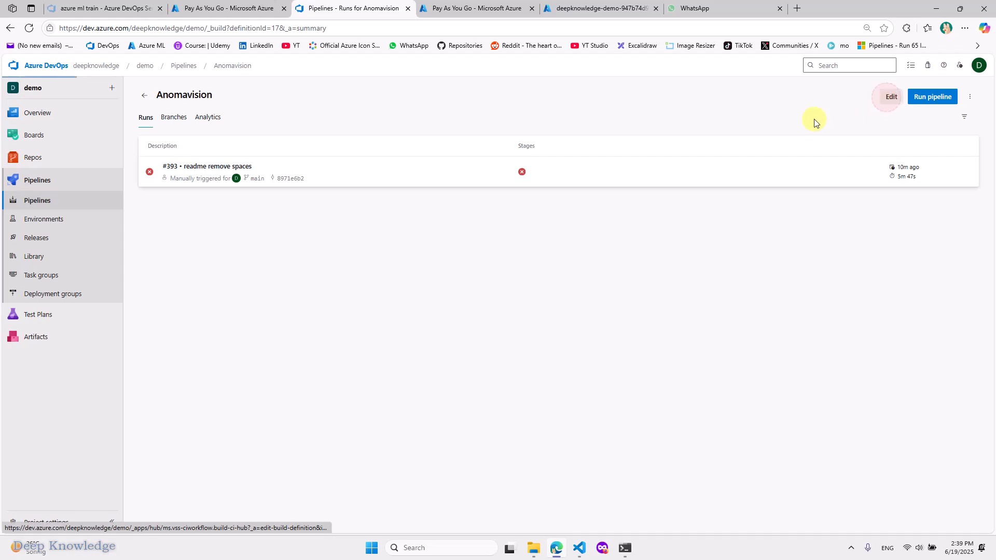
click(480, 120)
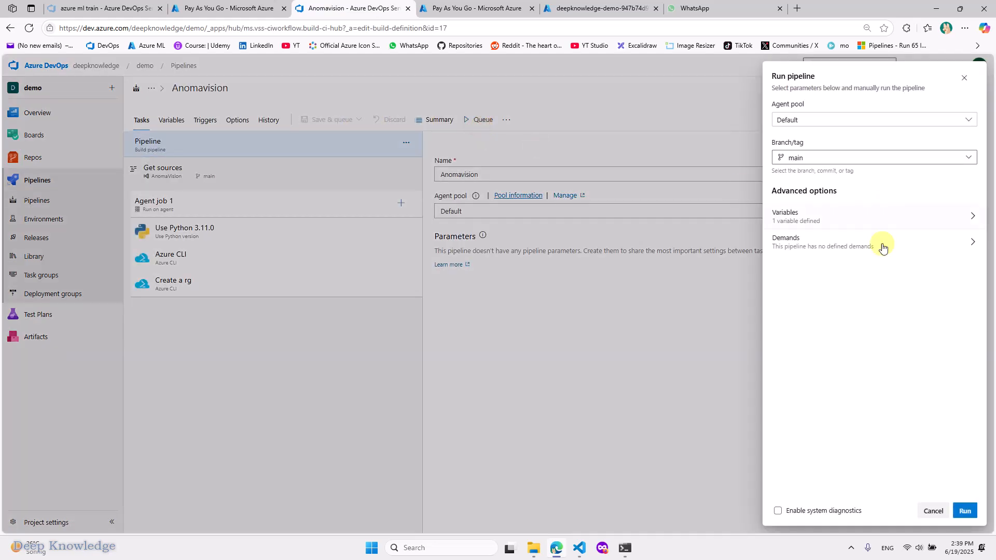
click(964, 511)
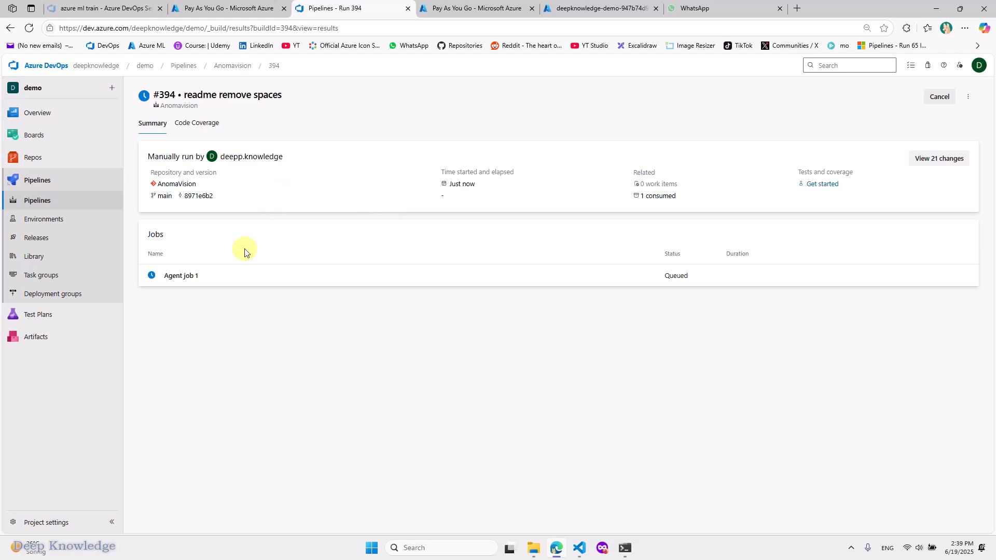
click(180, 278)
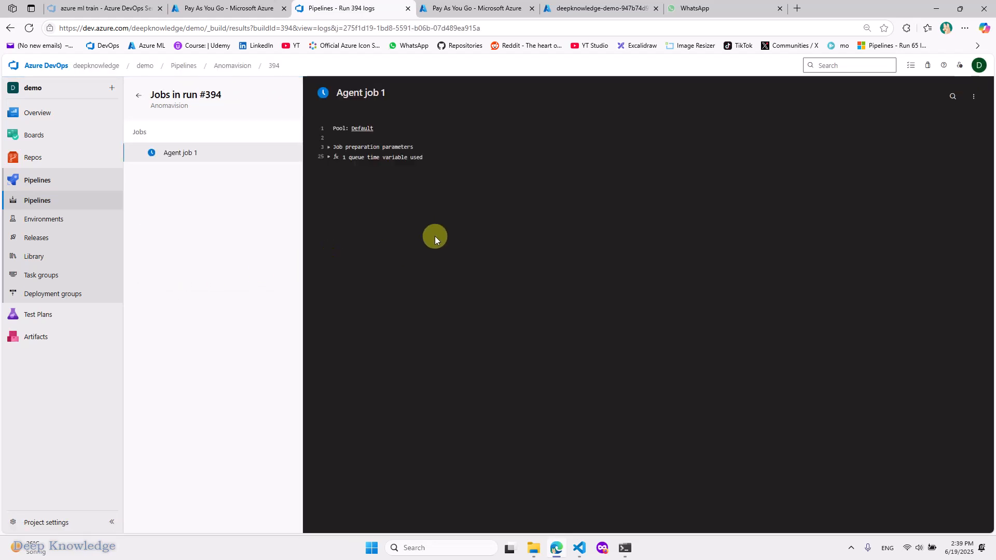
click(895, 551)
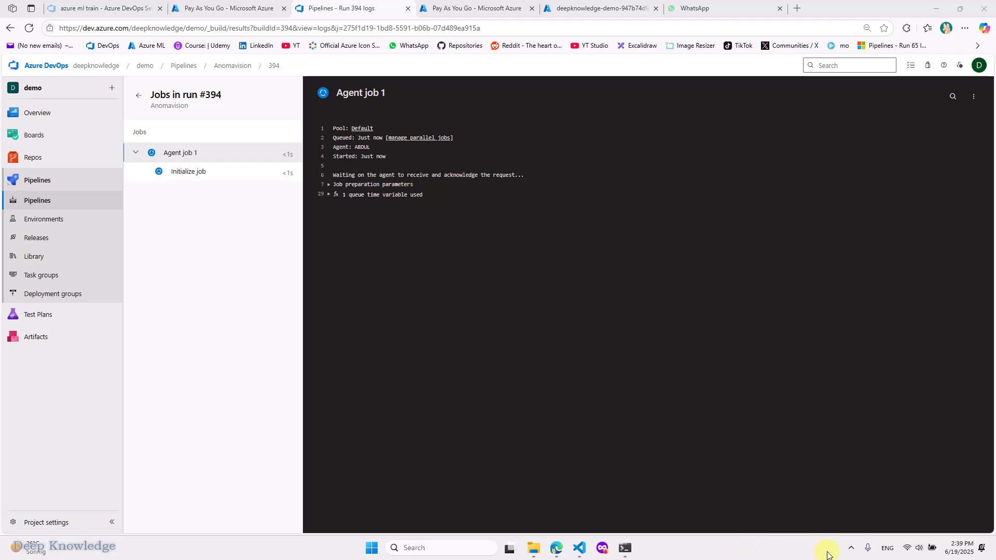
click(850, 551)
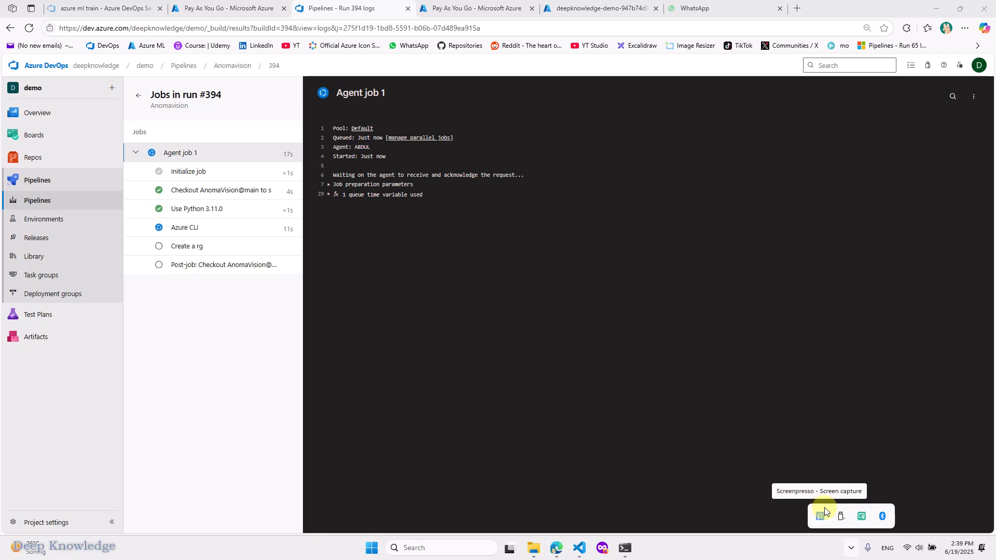
click(819, 519)
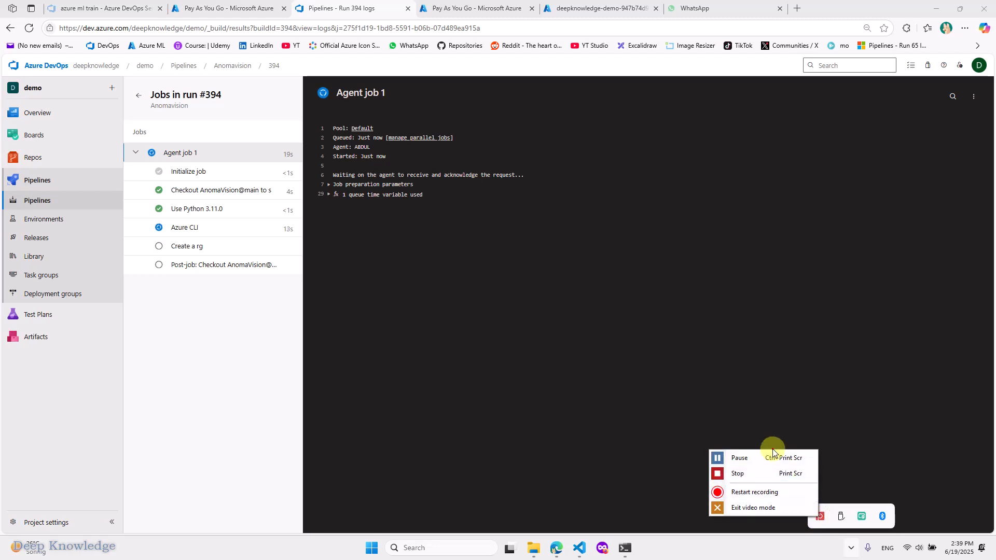
click(786, 459)
click(854, 547)
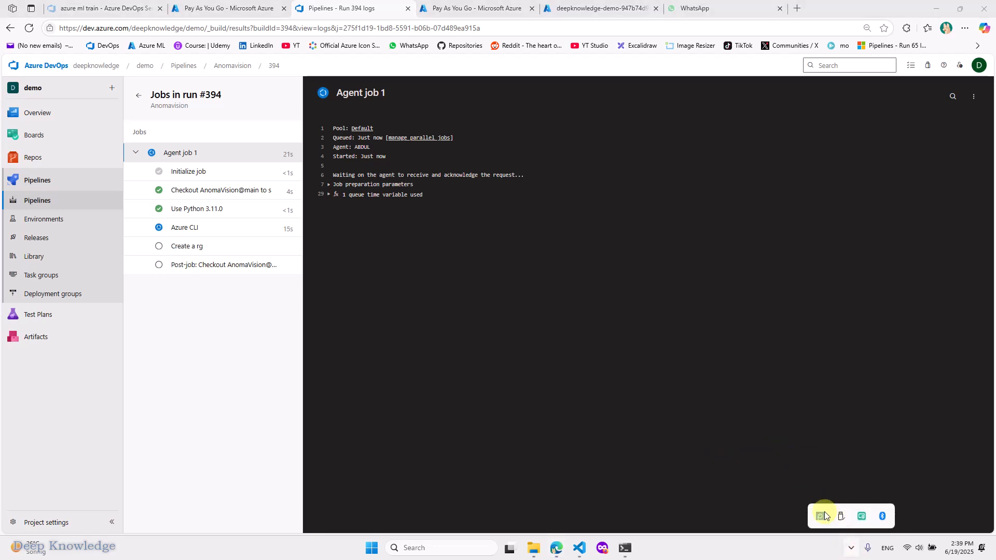
click(821, 516)
click(776, 456)
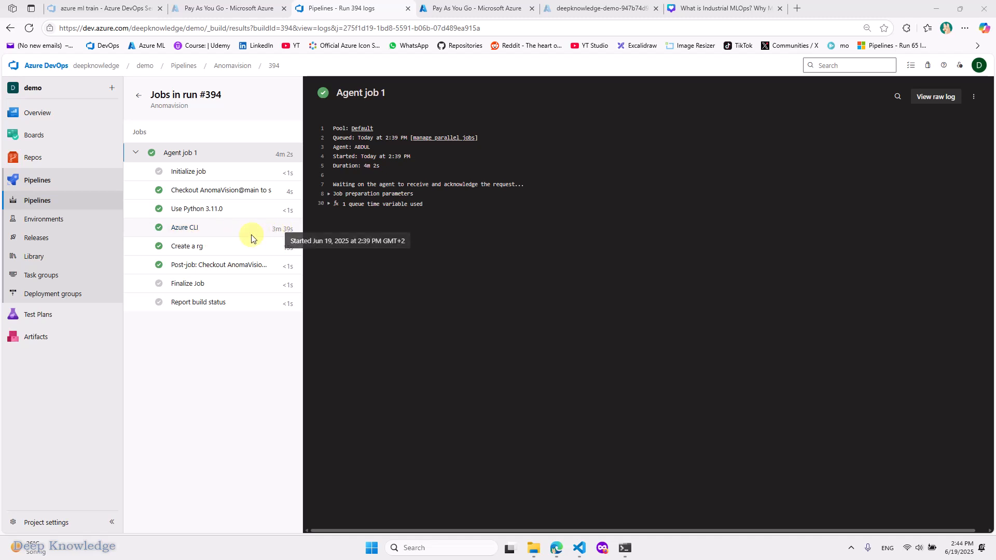
- Review the Create a rg task log of the new run down to the resource group creation output
click(205, 249)
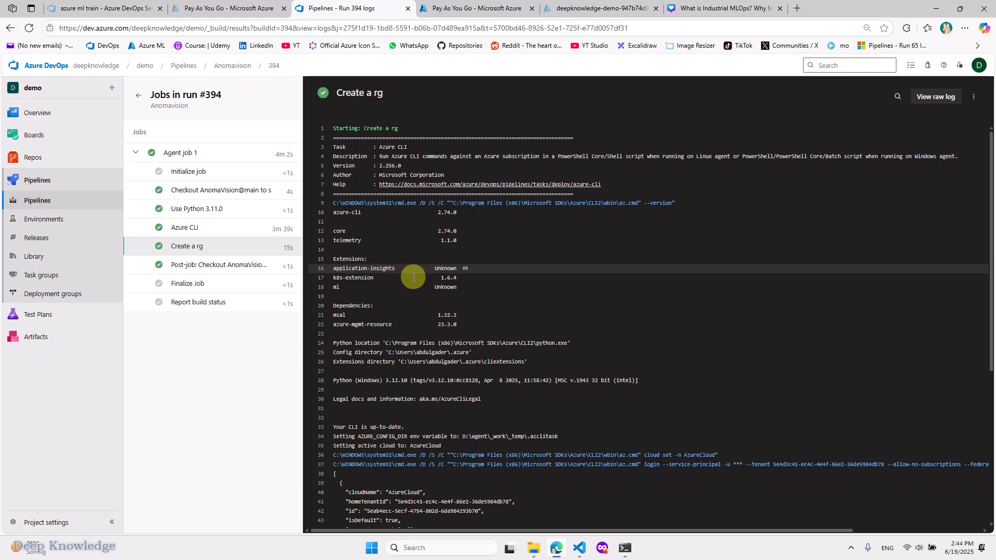
scroll(444, 319, down, 1)
scroll(444, 325, down, 6)
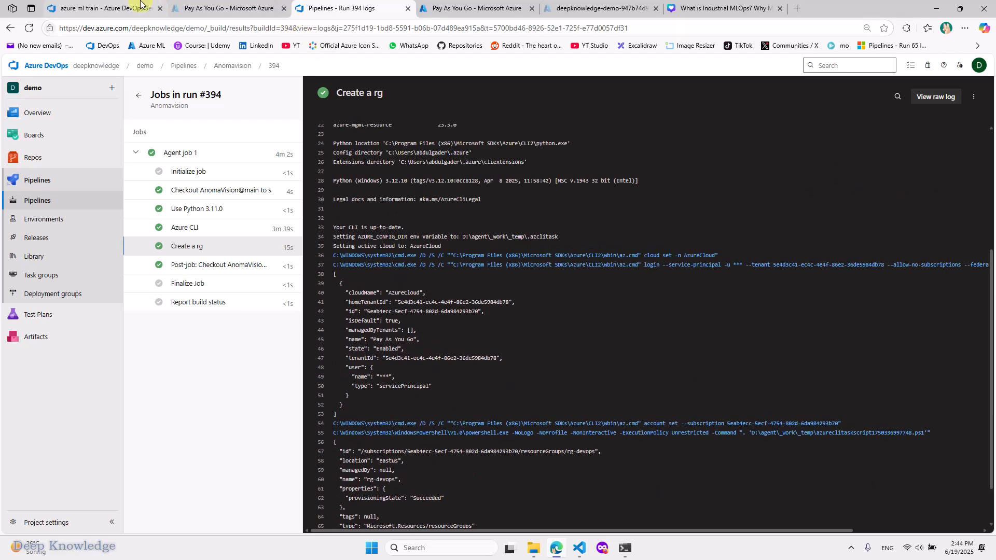
- Switch to the Azure portal, check the resource groups list for rg-devops, and return to the portal home
click(239, 12)
click(69, 65)
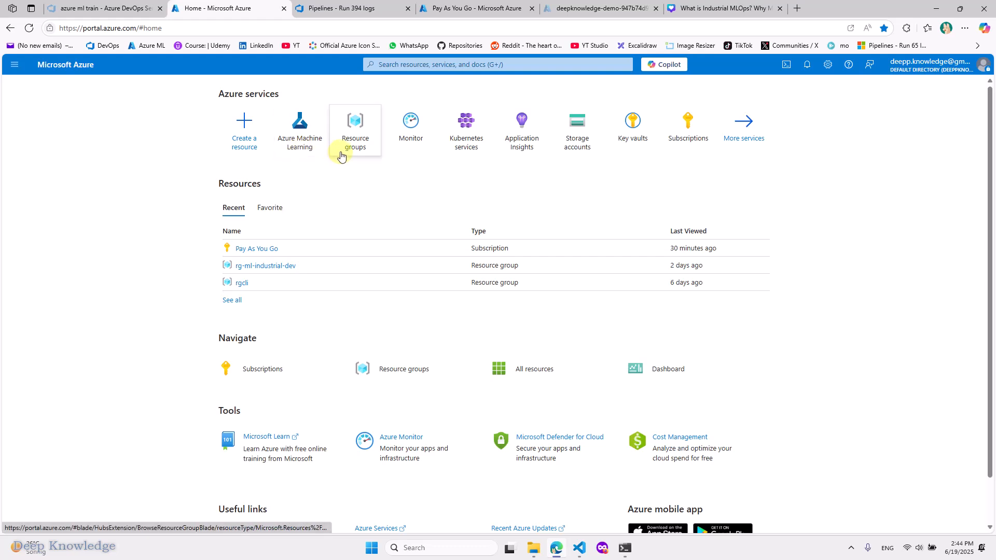
click(341, 154)
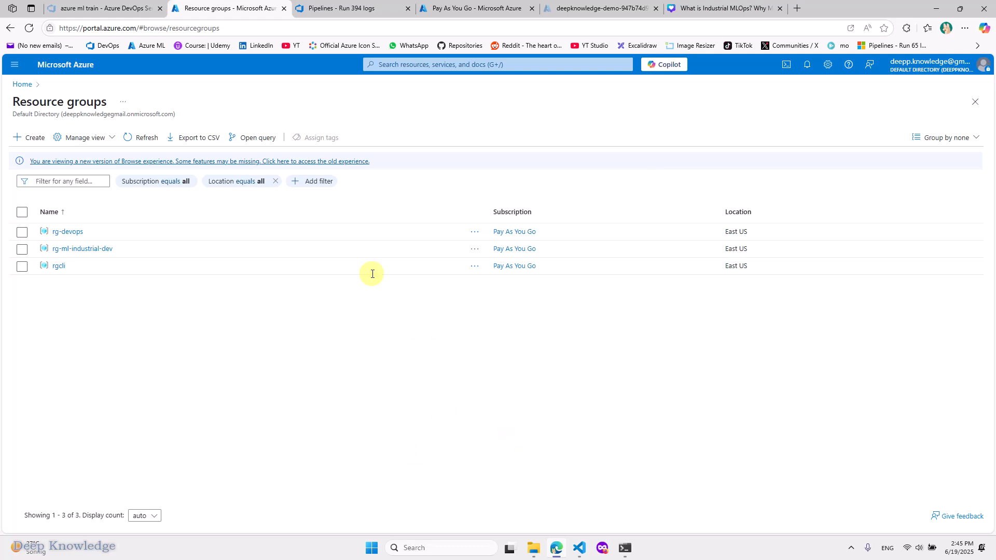
click(65, 67)
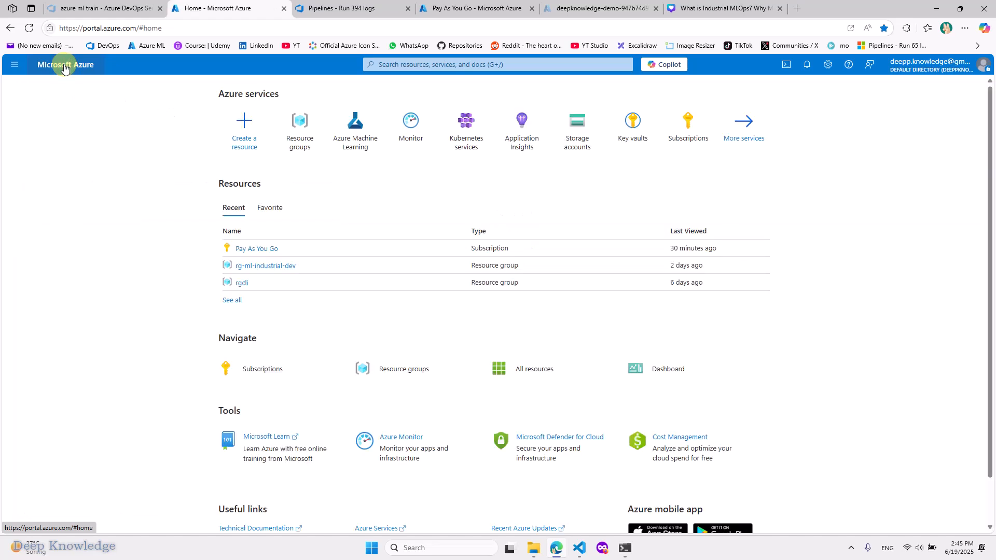